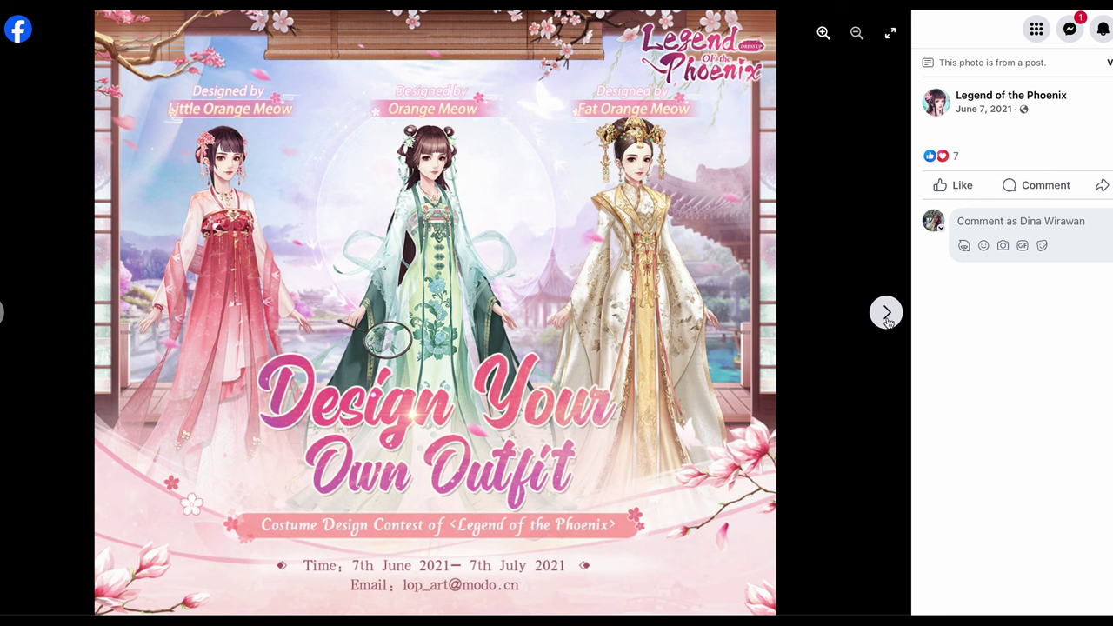
Close the contest poster and read the Outfit Design Contest post, highlighting the Good Design Prize reward text
key(Escape)
scroll(615, 265, up, 10)
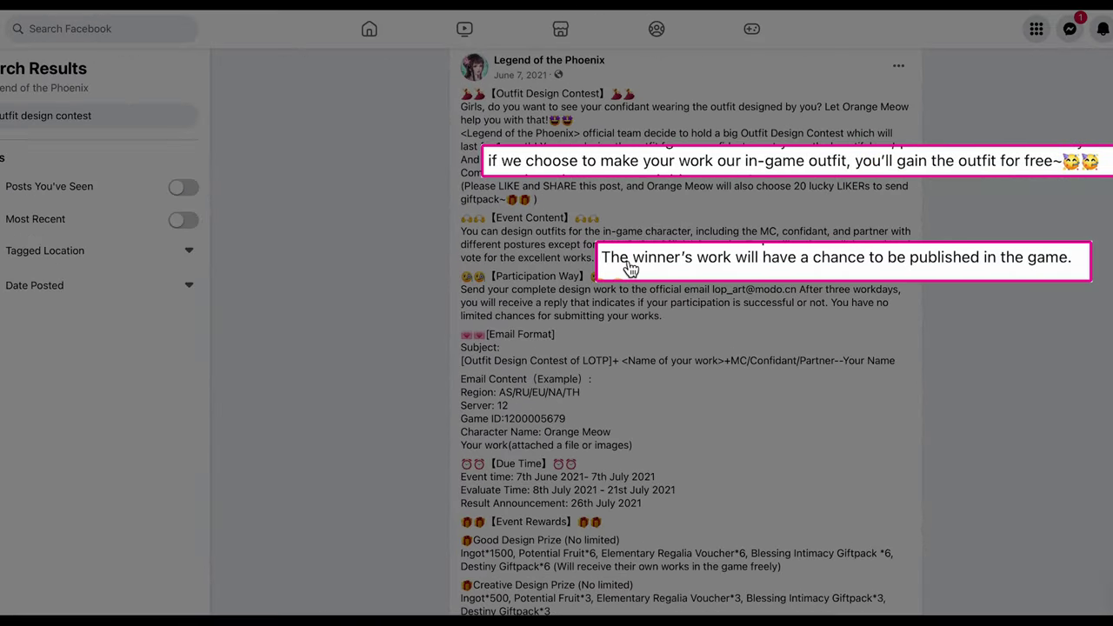
scroll(591, 270, down, 5)
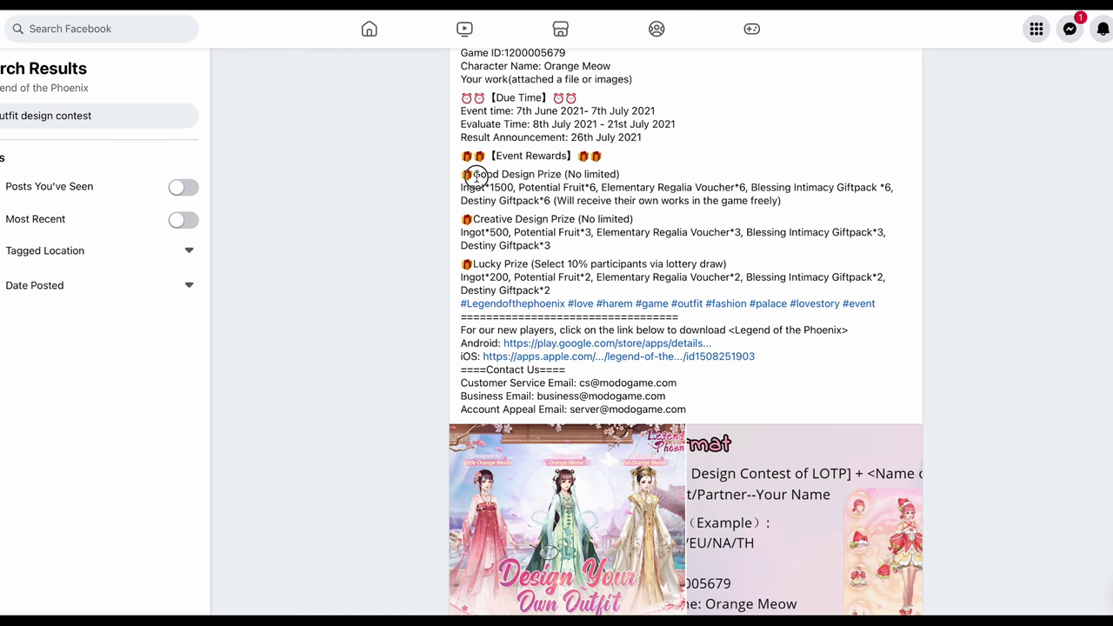
drag(473, 174, 789, 202)
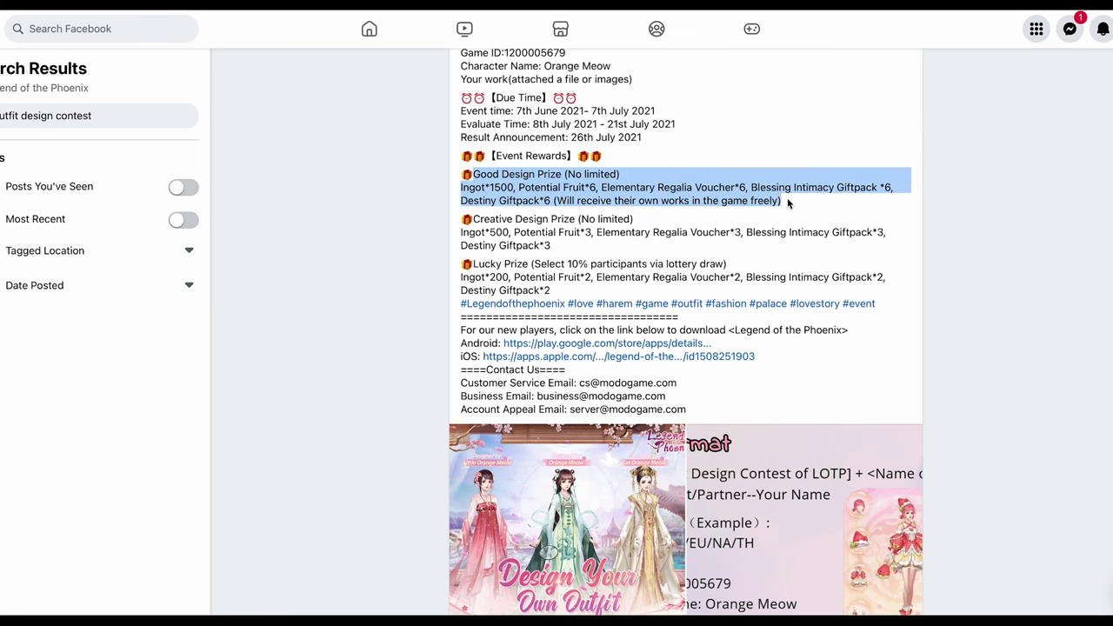
click(789, 202)
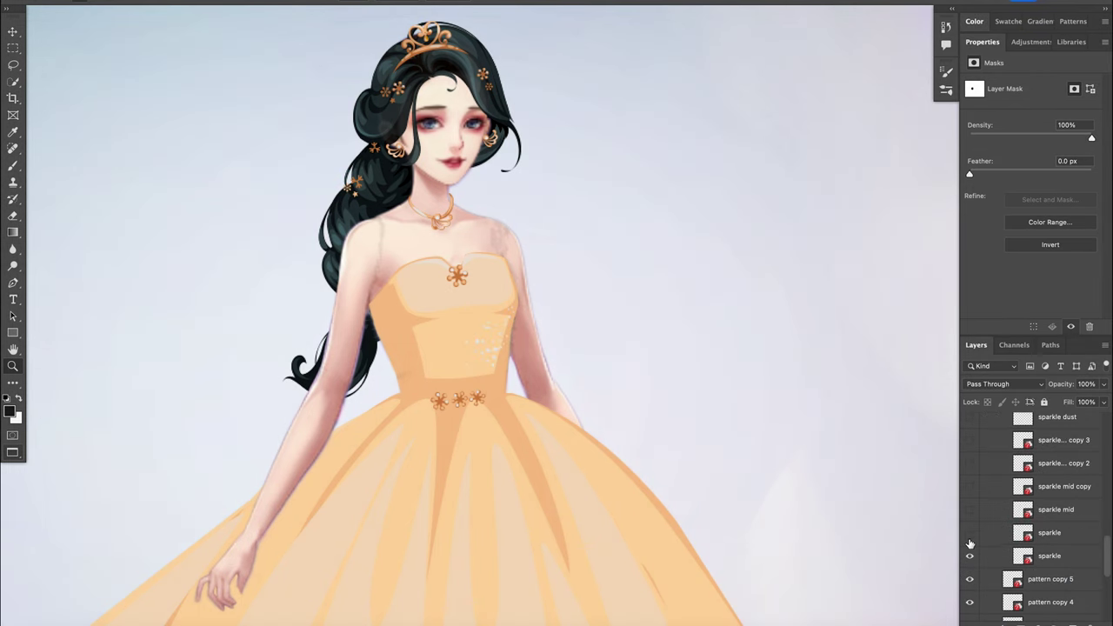
Show the bodice's remaining sparkle layers: the hidden sparkle, sparkle mid, its copies and sparkle dust
click(969, 532)
click(969, 510)
click(969, 485)
click(969, 463)
click(969, 439)
click(969, 417)
Show the curve group and the pendant copy, copy 2, 5, 6, 3 and 4 layers on the bodice
scroll(1060, 513, up, 4)
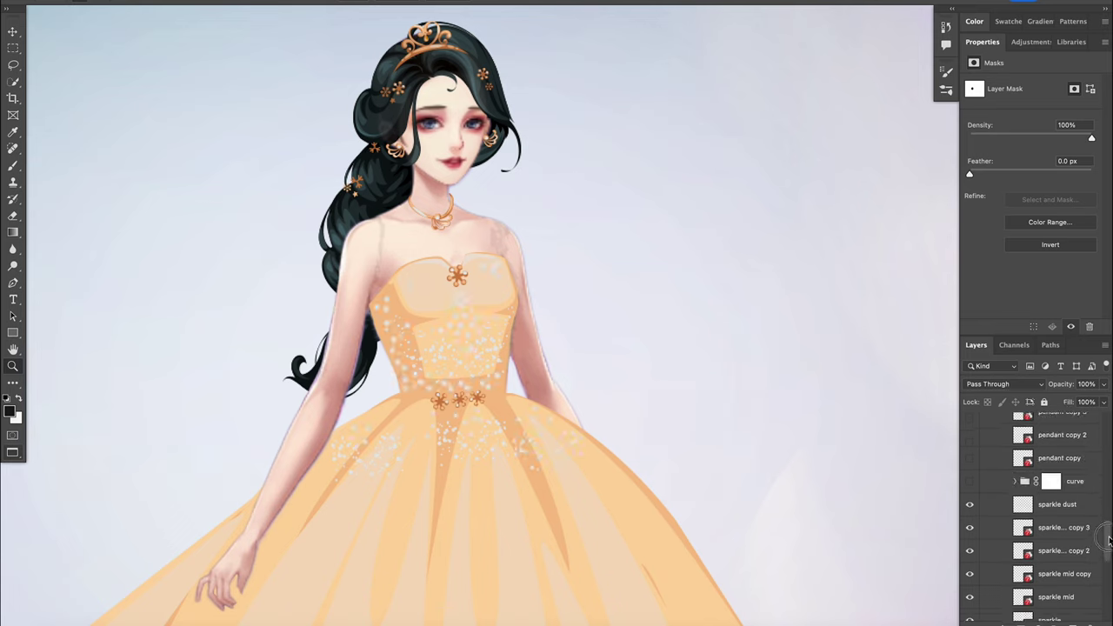
click(1014, 569)
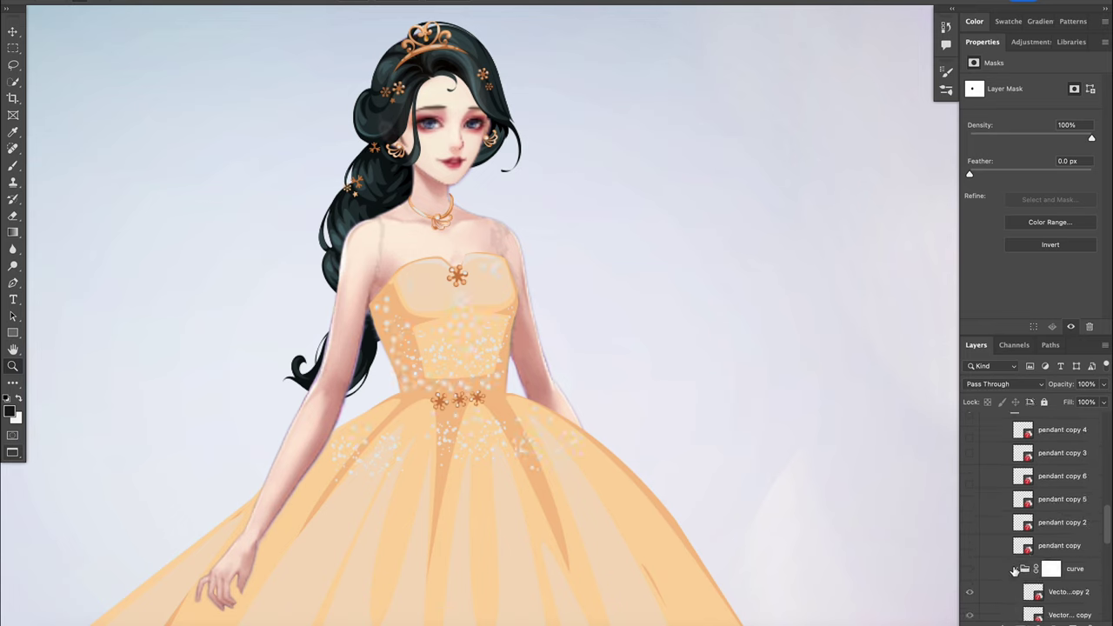
click(1013, 569)
click(969, 569)
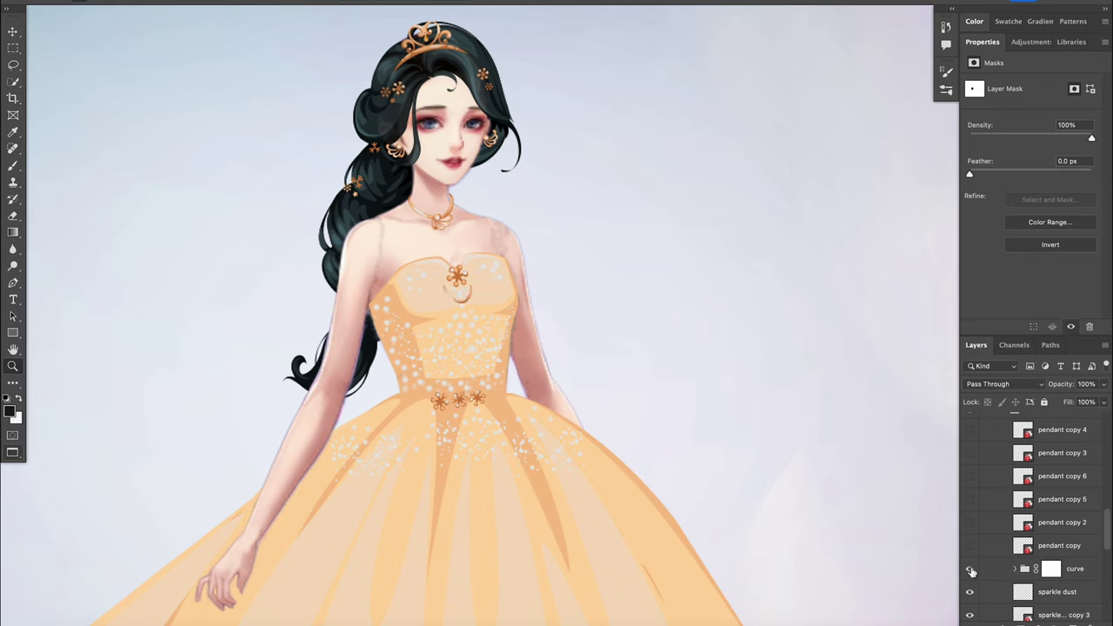
click(971, 548)
click(971, 525)
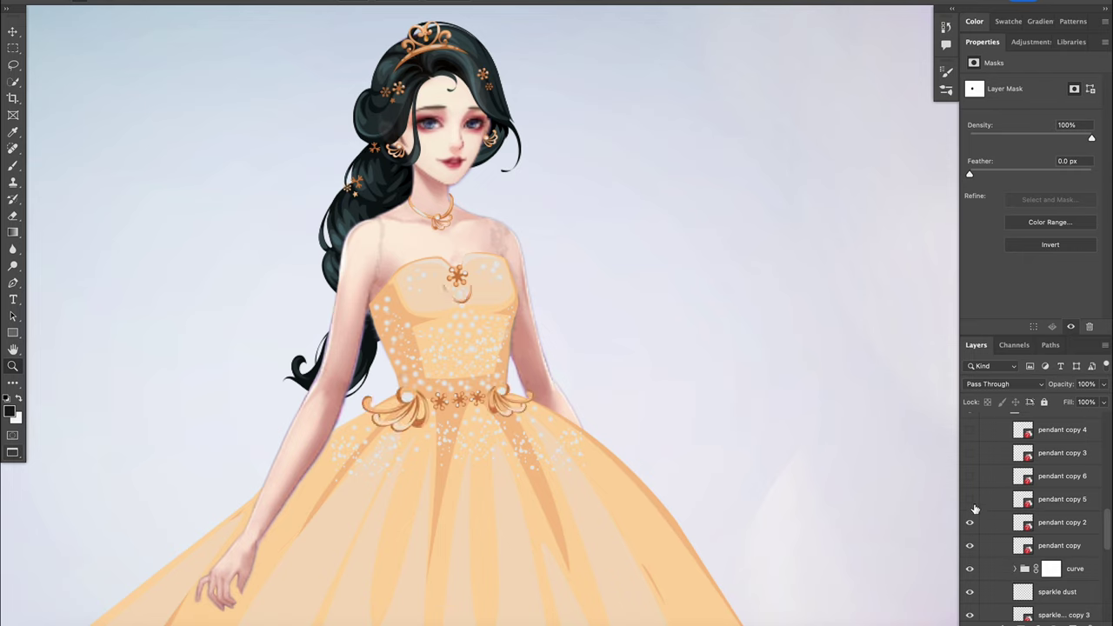
click(970, 499)
click(970, 476)
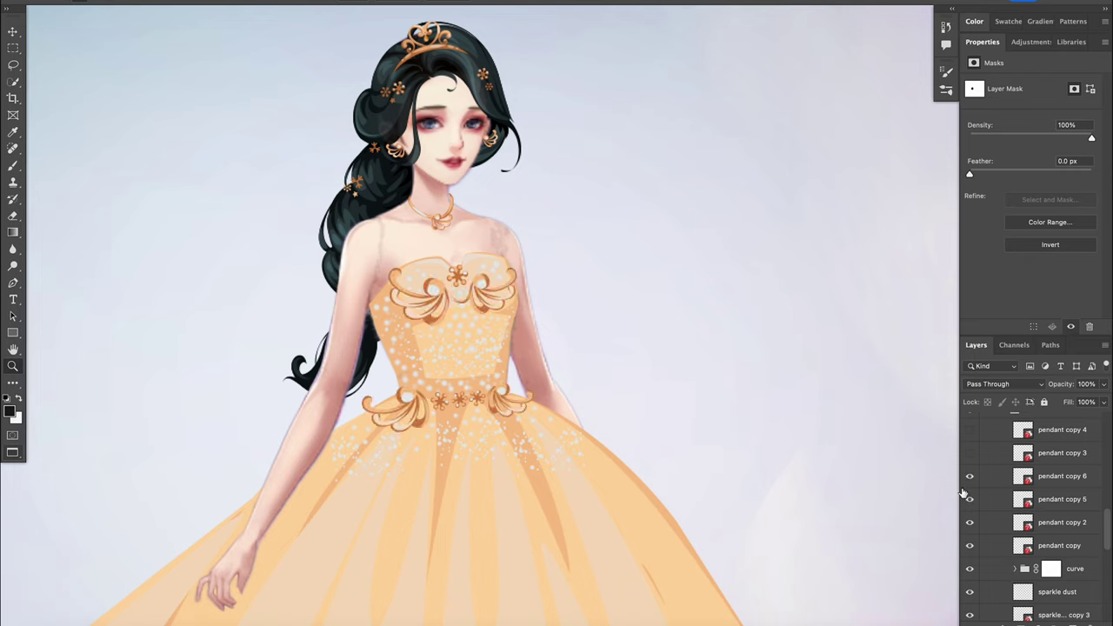
click(970, 454)
click(970, 431)
Collapse the dress group, then show the skirt sparkle group and its hidden second Vector Smart Object
drag(1107, 526, 1108, 507)
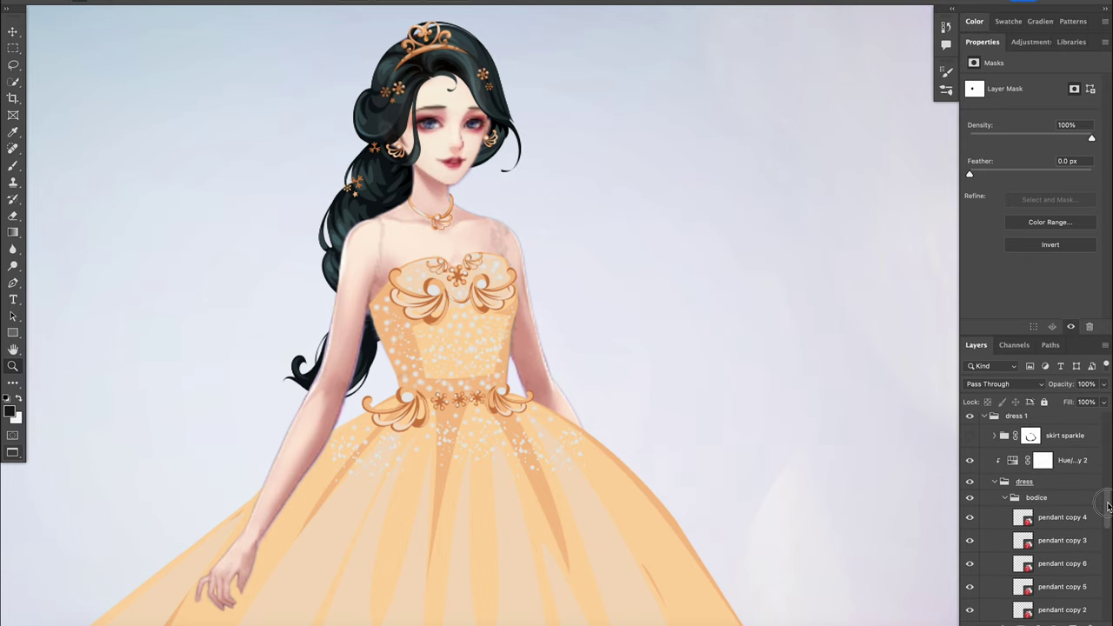
click(994, 481)
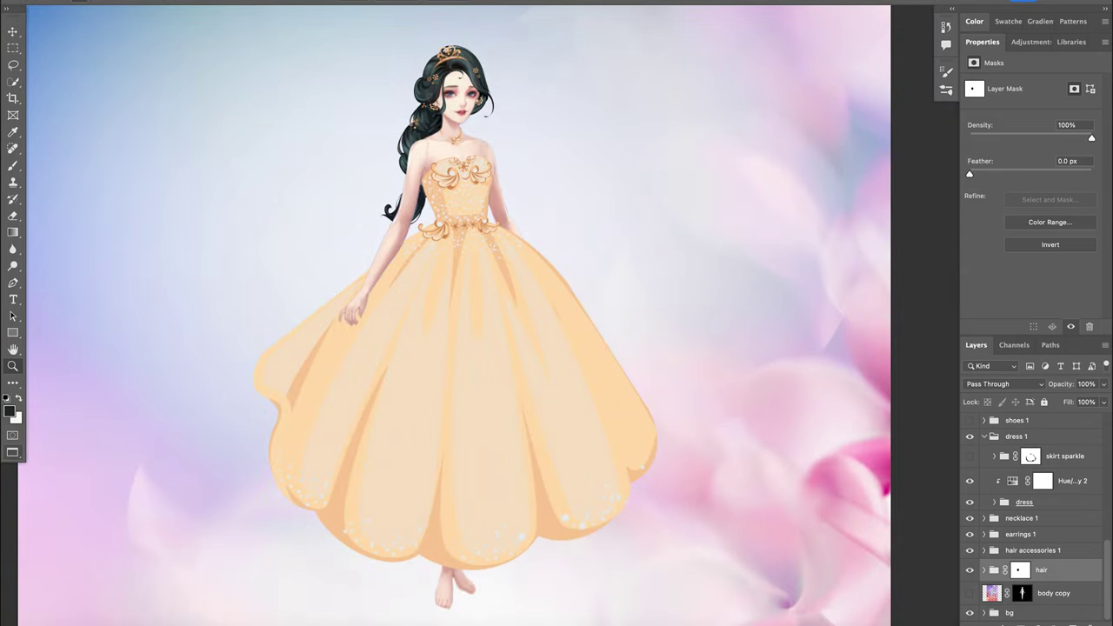
click(970, 456)
click(994, 455)
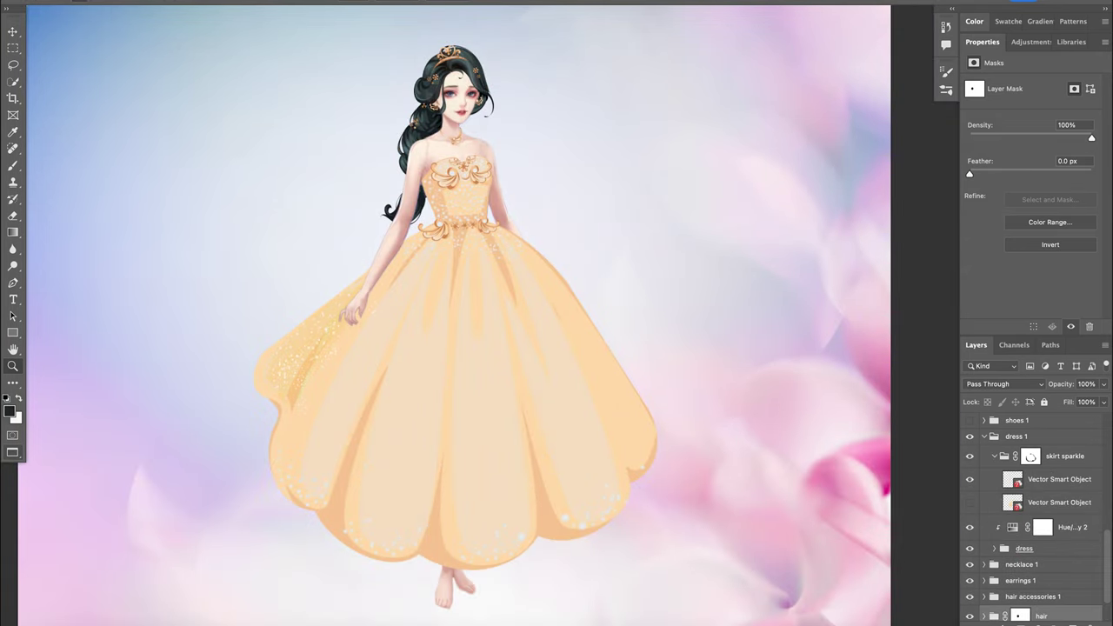
click(970, 502)
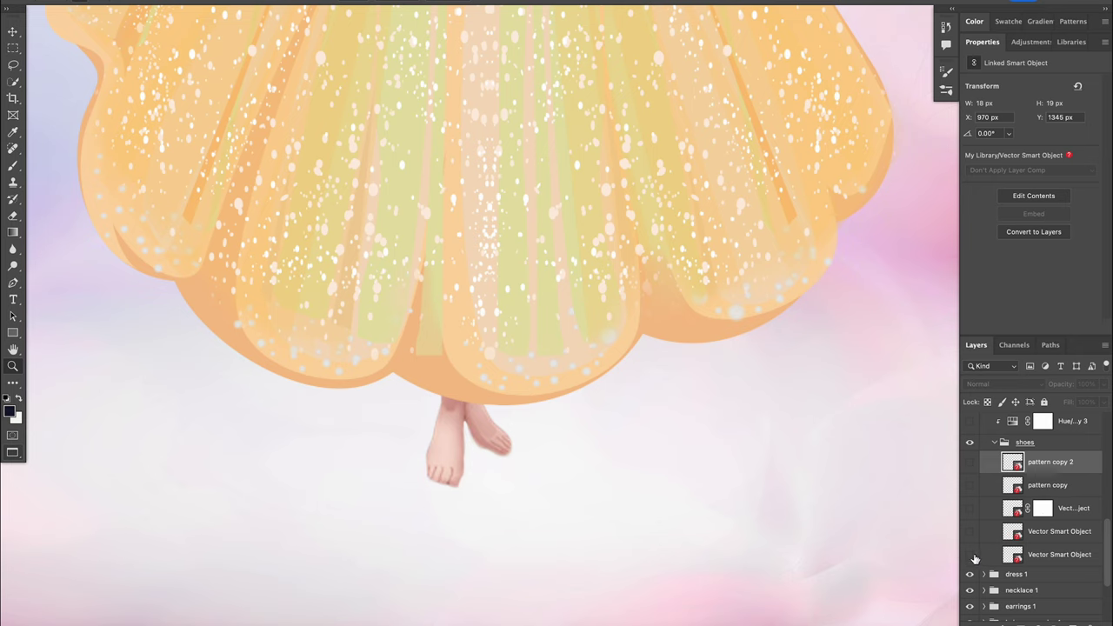
Show the three vector object layers and two pattern copies in the shoes group, toggling the shoes' Hue/Saturation adjustment
click(970, 554)
click(970, 531)
click(970, 507)
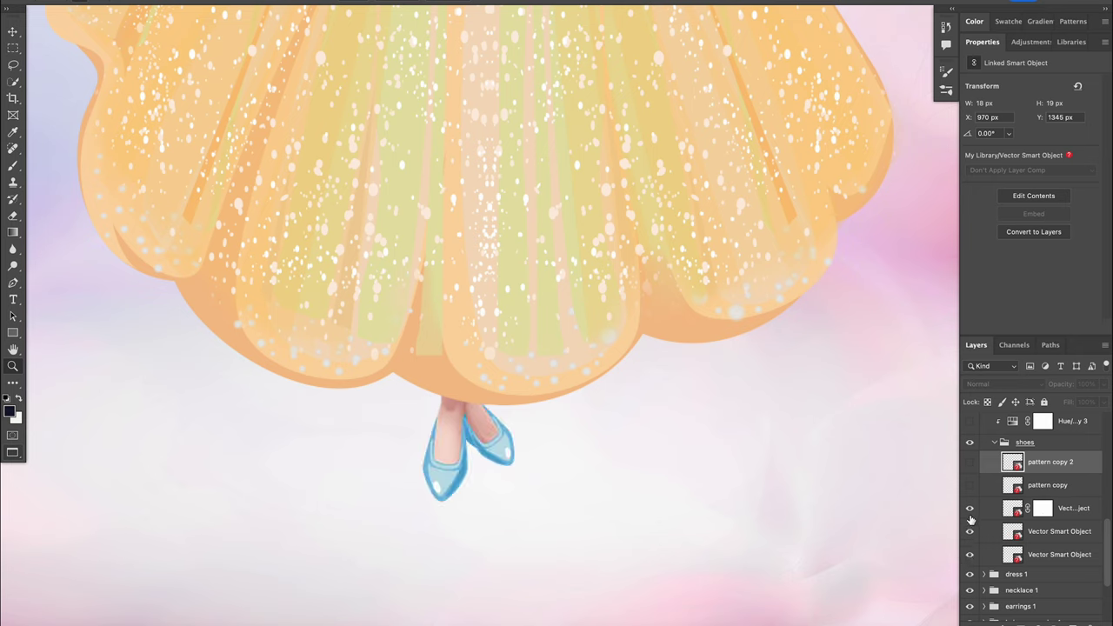
click(970, 484)
click(970, 462)
click(969, 421)
click(970, 421)
key(ctrl+0)
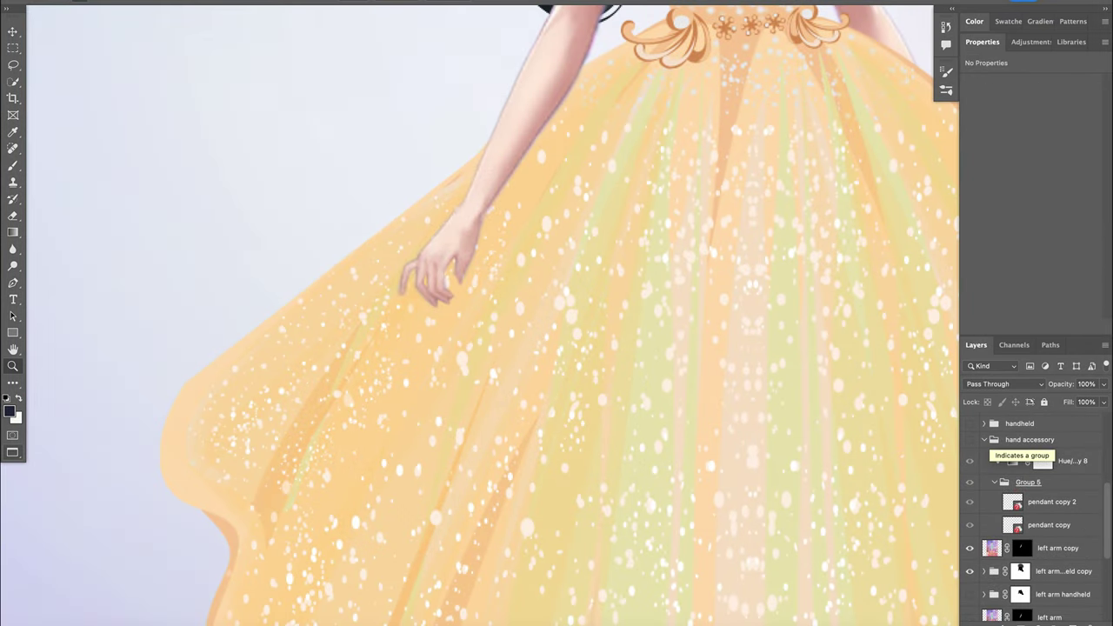
Show the hand accessory group and the fan's lower ornament layers, starting with pendant copies 3, 7 and 9
click(970, 439)
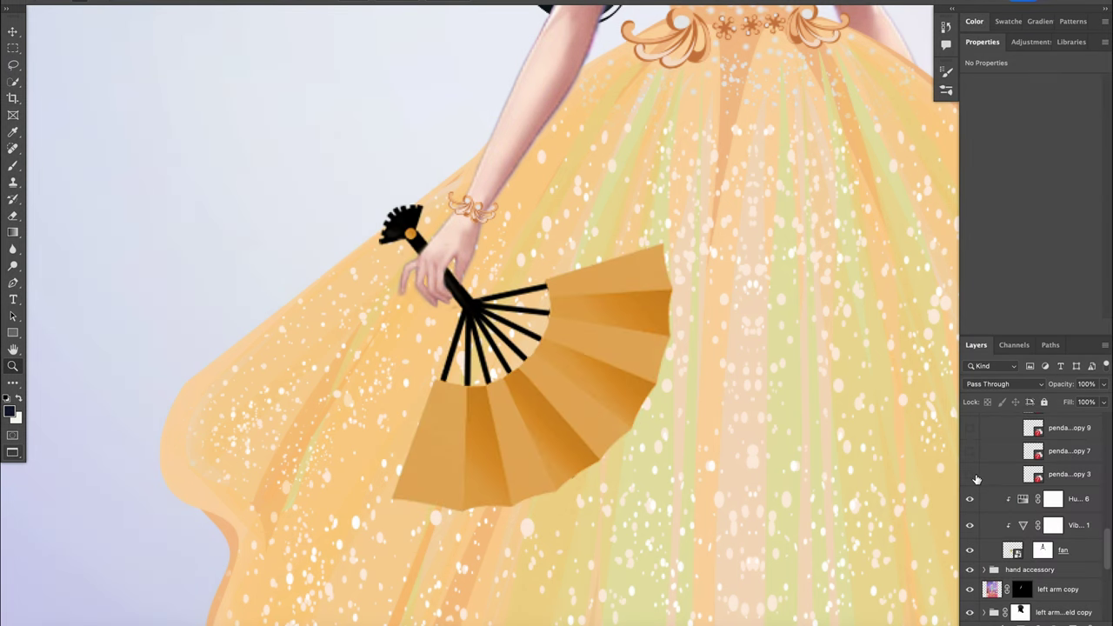
click(969, 474)
click(969, 450)
click(974, 432)
scroll(972, 470, up, 2)
click(969, 492)
click(969, 469)
click(969, 445)
click(970, 423)
Show the fan's remaining ornament layers in the accessories group, up to pattern copy 15
scroll(1109, 517, up, 4)
click(969, 534)
click(969, 512)
click(970, 488)
click(970, 466)
click(969, 443)
click(969, 420)
scroll(1105, 485, up, 2)
click(969, 483)
click(969, 460)
click(969, 437)
scroll(1018, 437, up, 2)
click(970, 502)
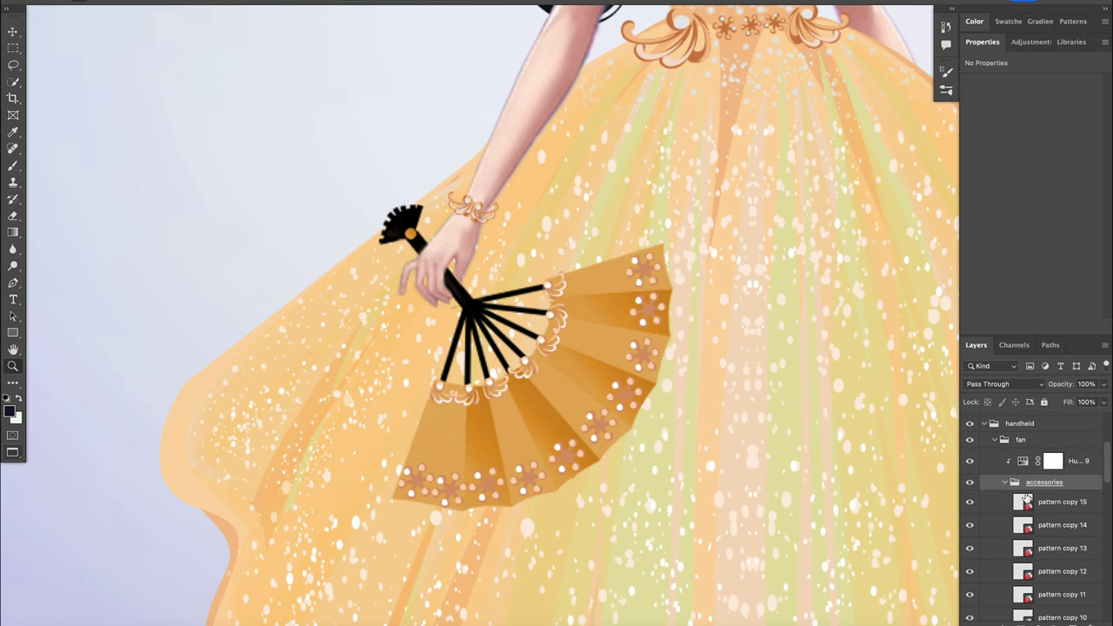
Show the designer credit text layer in the Golden Beauty composition
scroll(1108, 450, up, 2)
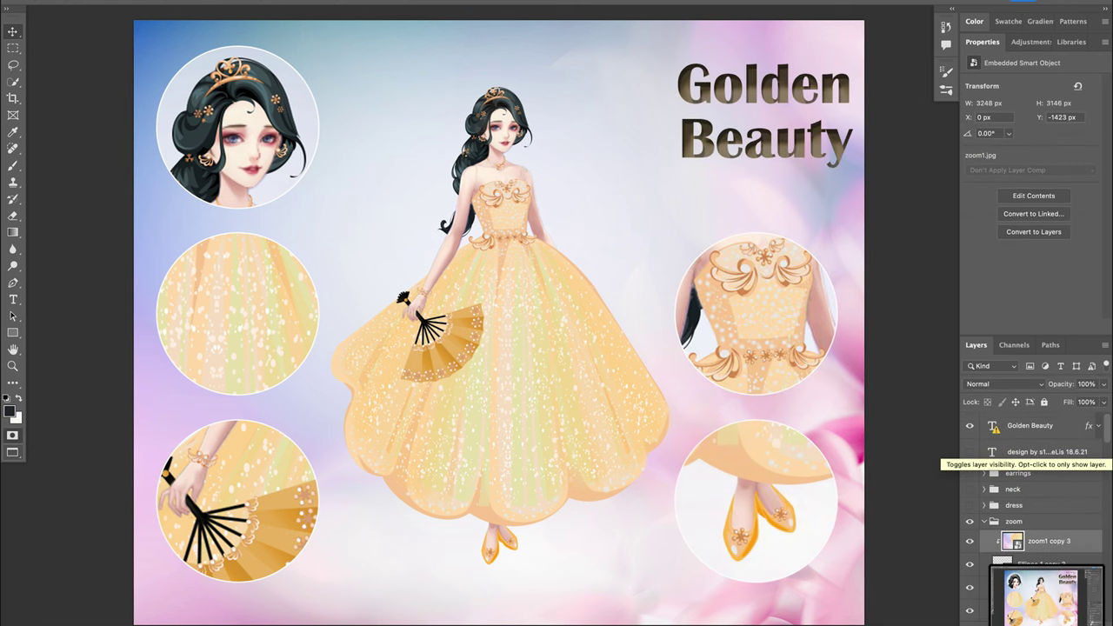
click(969, 451)
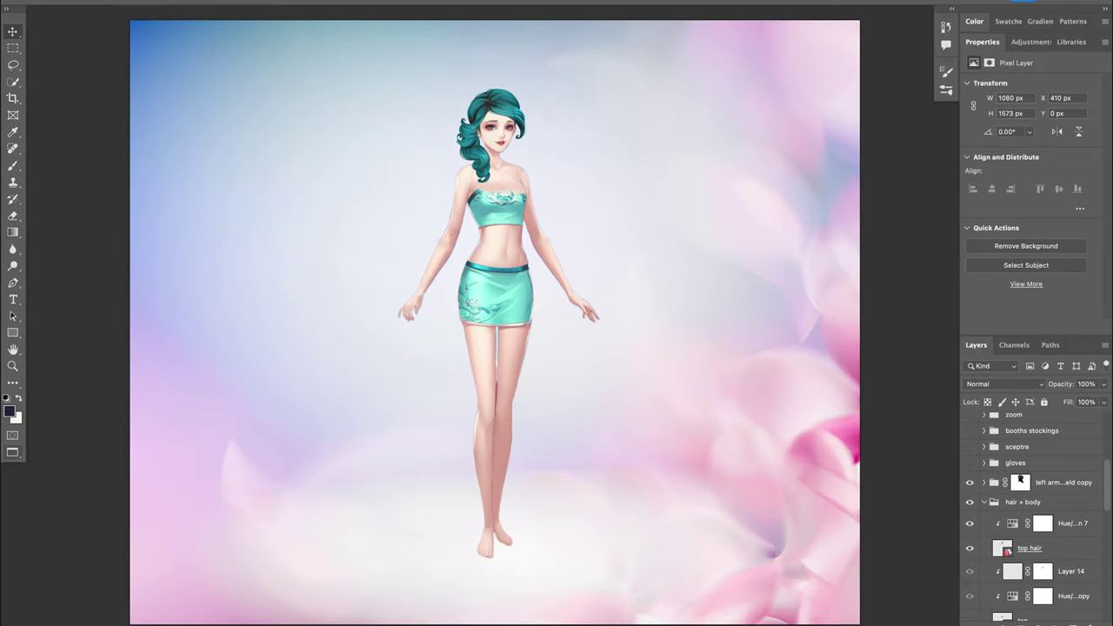
Show the bottom hair copy layer inside the hair group of the teal-haired figure
scroll(969, 577, down, 5)
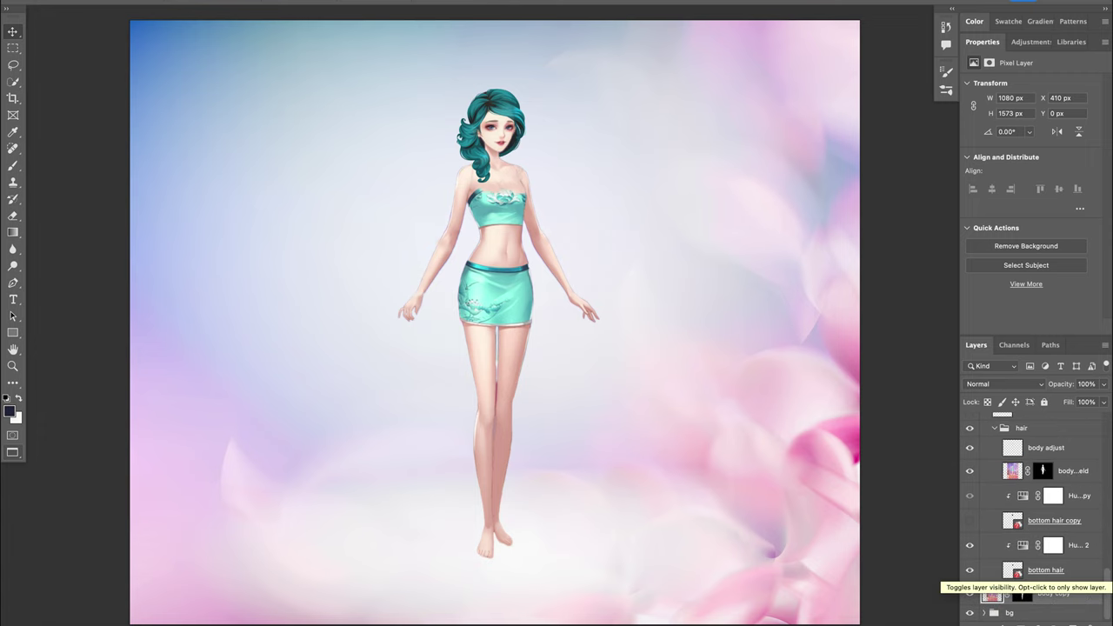
click(969, 520)
drag(991, 593, 1047, 575)
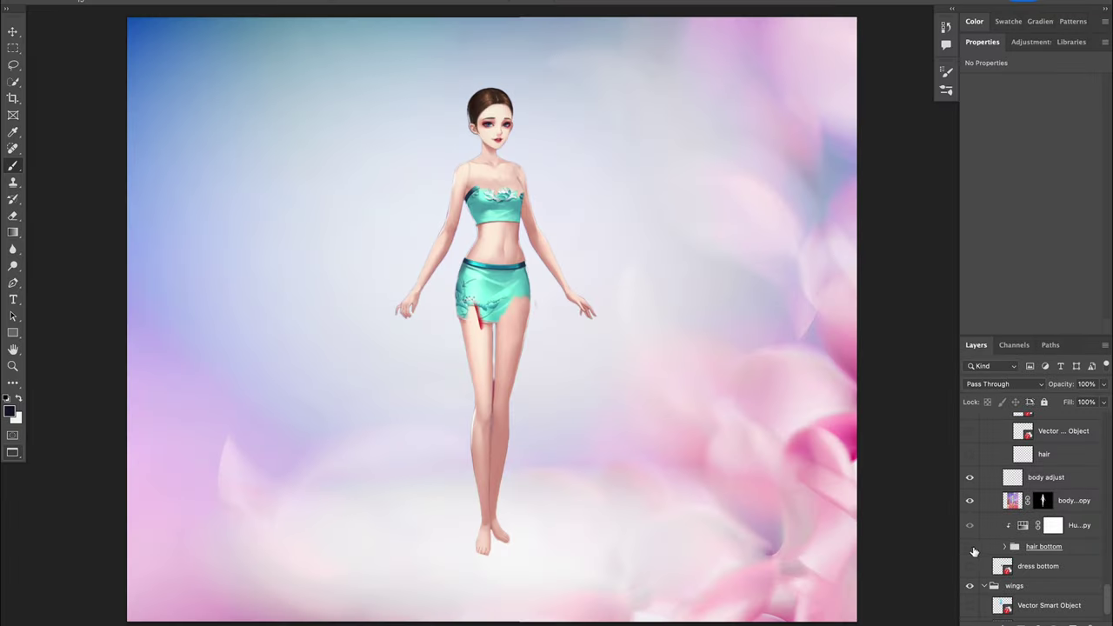
Show the hair bottom group and Group 4's hair, Pony L, pony R and Vector Smart Object layers
click(968, 548)
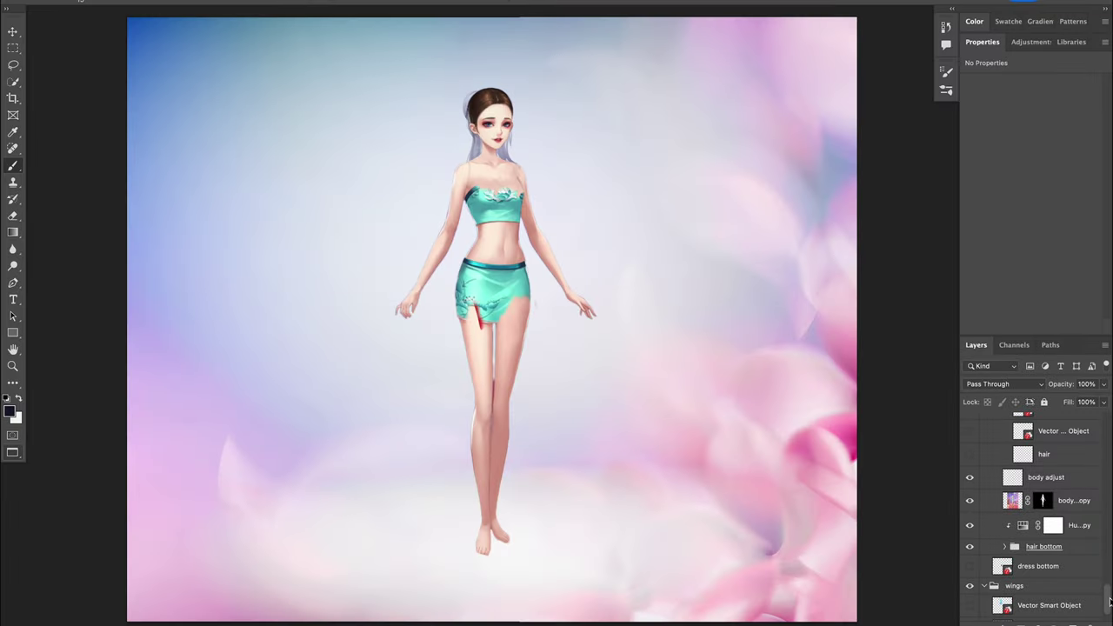
scroll(1109, 591, up, 2)
scroll(1110, 591, up, 1)
click(969, 532)
click(969, 510)
click(969, 487)
click(969, 463)
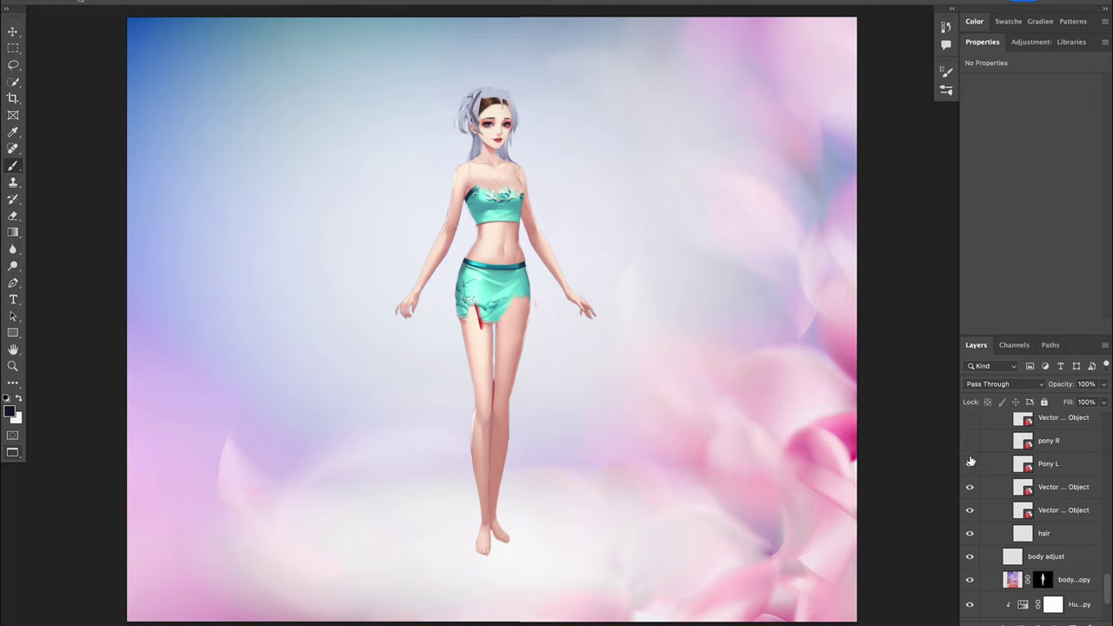
click(969, 440)
scroll(1110, 590, up, 2)
click(970, 470)
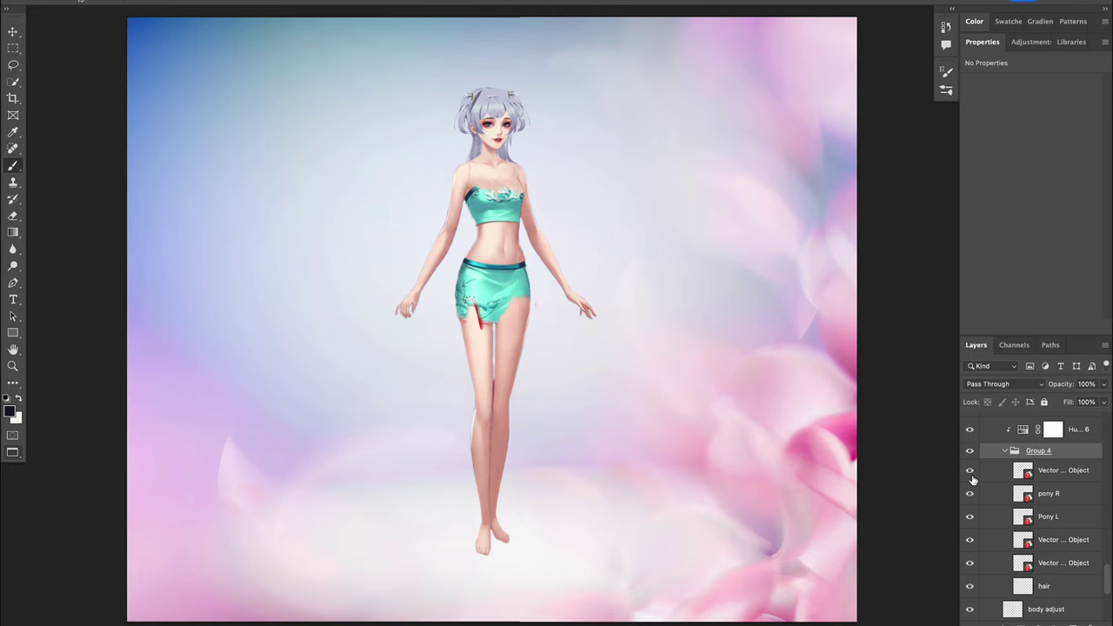
Show the red petal dress layers in the dress top group and the flower layer at the waist
scroll(972, 486, up, 5)
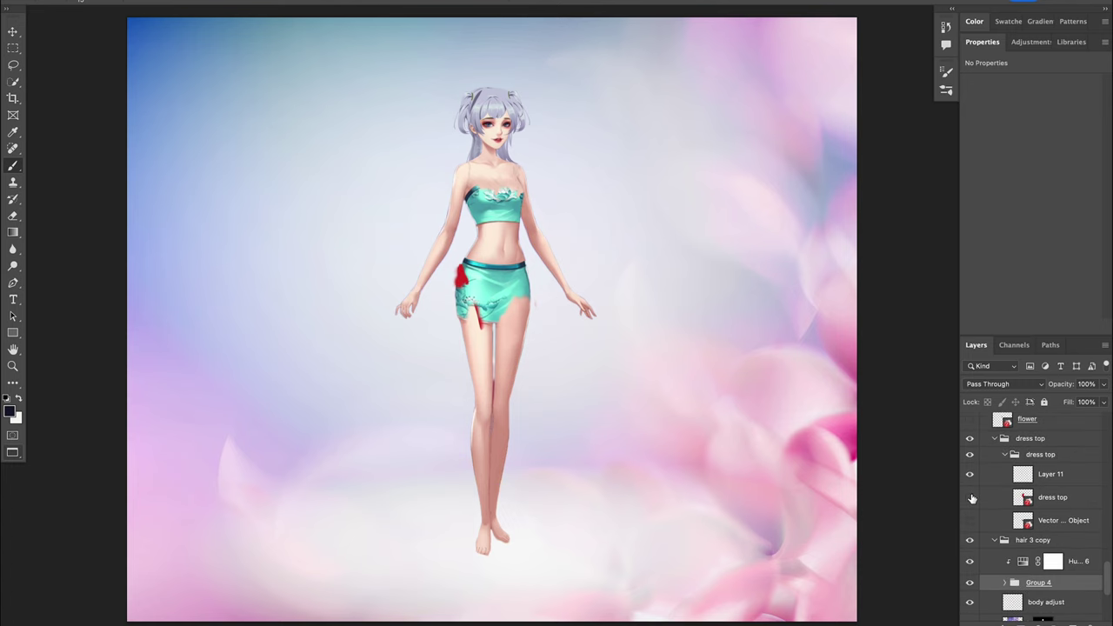
click(969, 497)
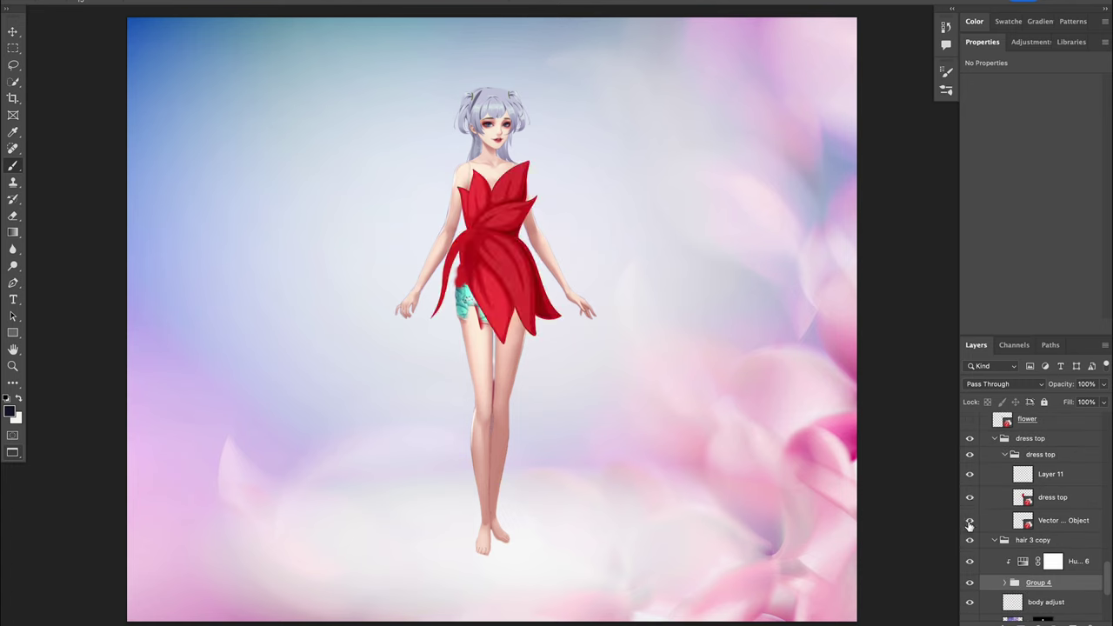
click(969, 520)
scroll(996, 585, down, 4)
drag(1109, 593, 1109, 564)
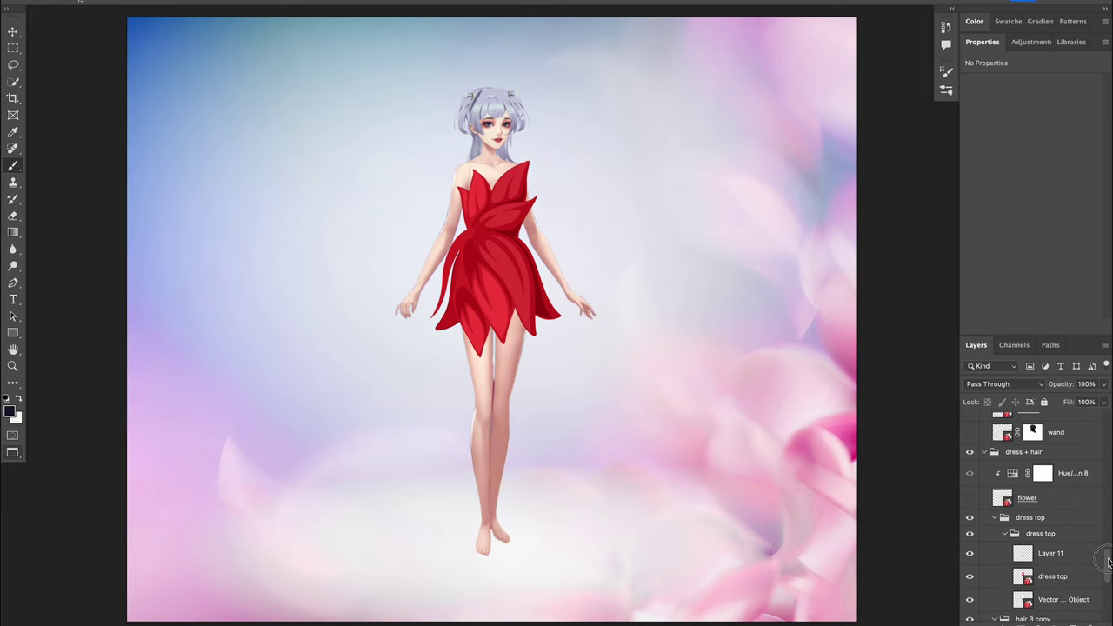
click(970, 498)
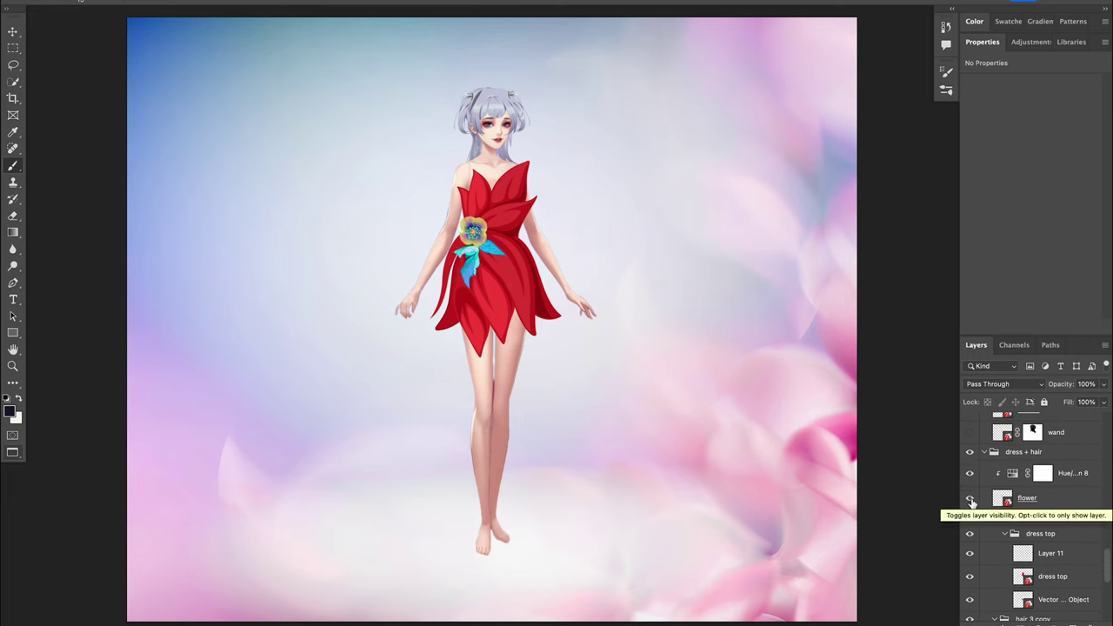
Show both Vector Smart Object layers in the wings group
scroll(971, 521, down, 5)
click(970, 570)
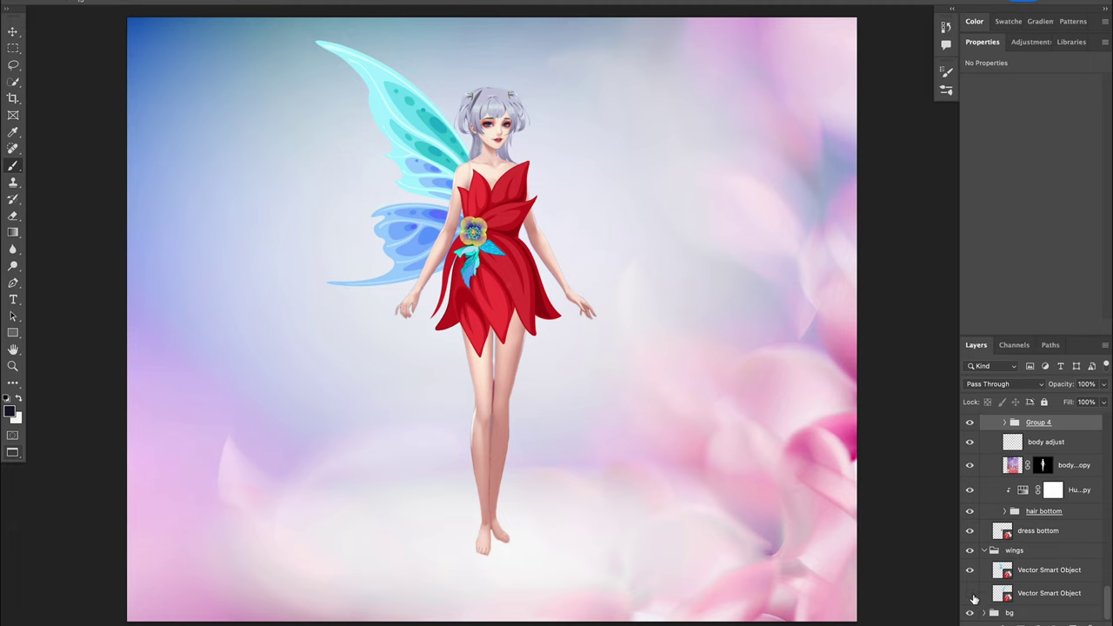
click(970, 593)
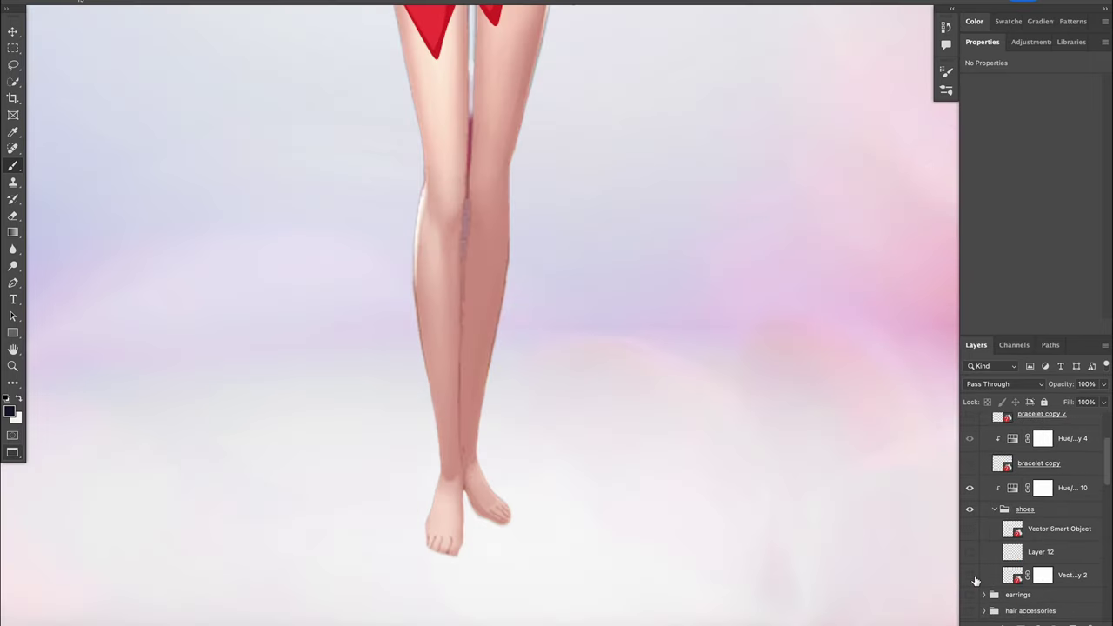
Show the red boot layers, Layer 12 and the laces in the shoes group, plus the two bracelet copies
click(970, 574)
click(970, 553)
click(970, 530)
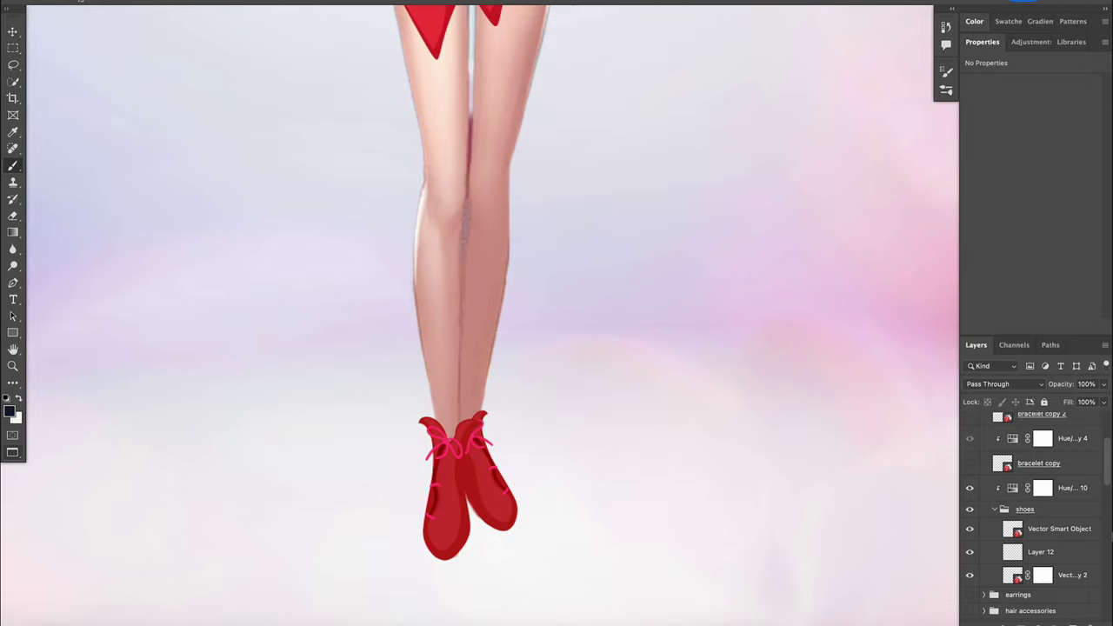
click(970, 463)
click(970, 419)
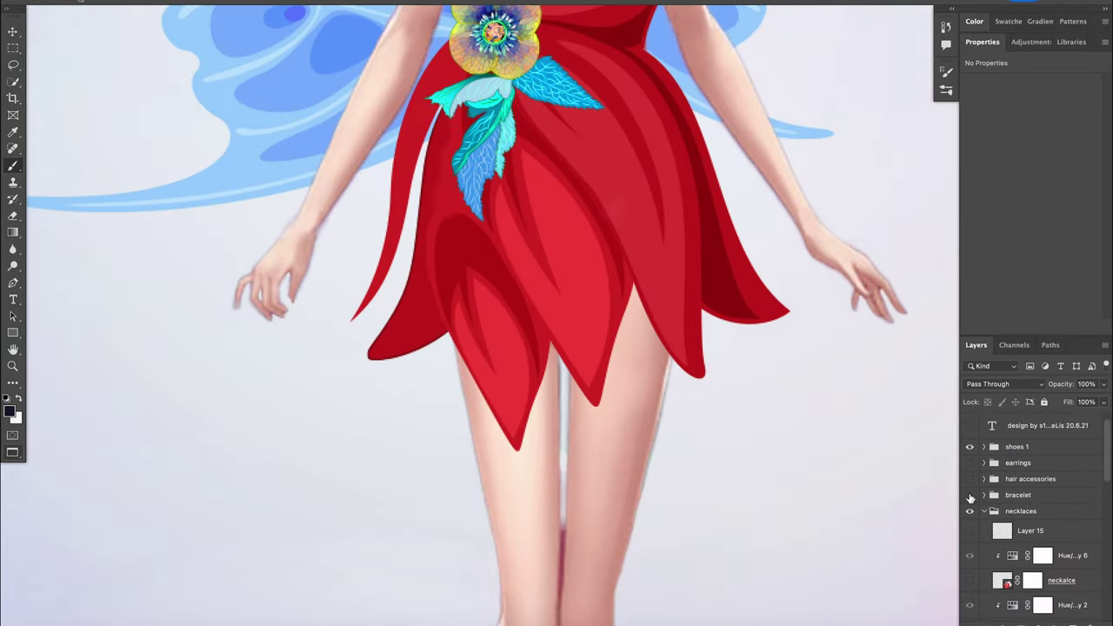
Show the bracelet group and the handheld group's wand, crystal, Hue/Saturation 11 and hair accessories copy 2 items
click(970, 495)
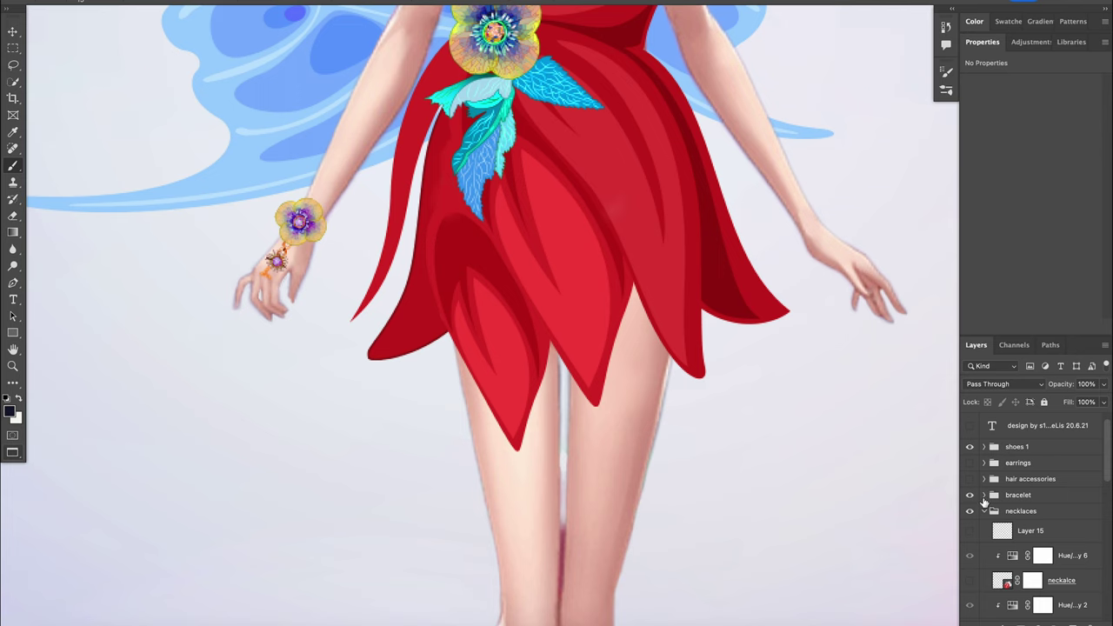
scroll(970, 530, down, 5)
click(969, 564)
click(970, 541)
click(970, 516)
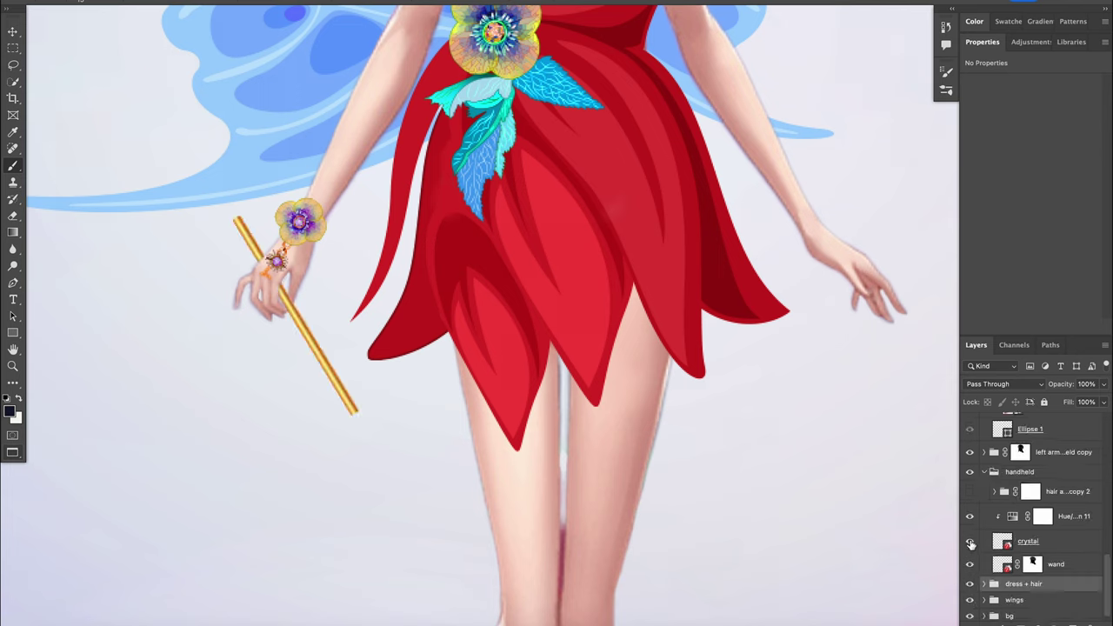
click(969, 492)
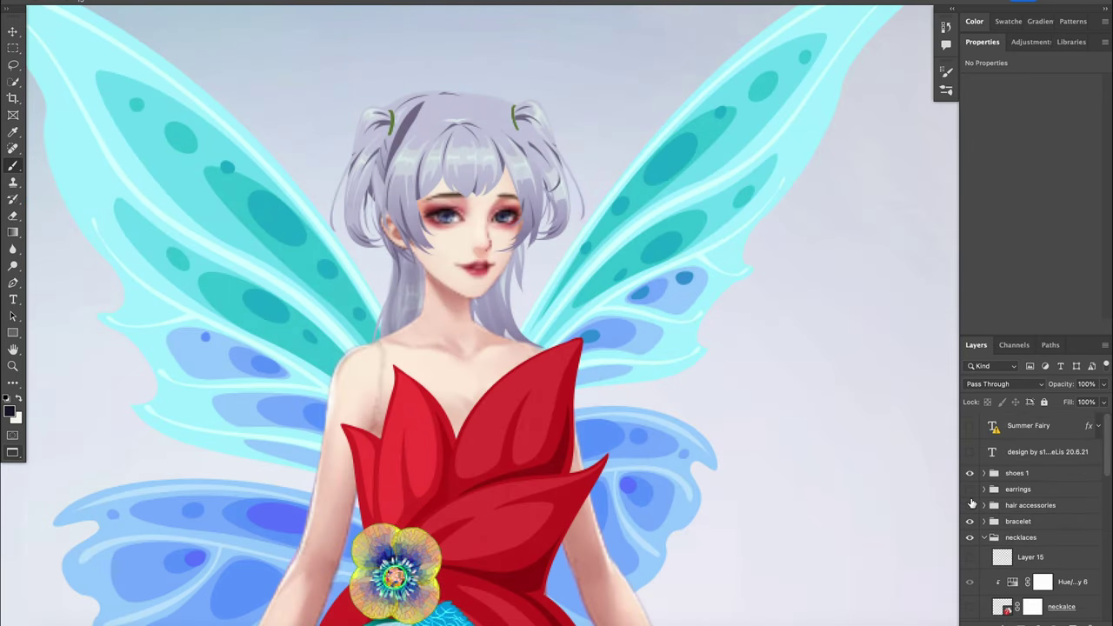
Show the hair accessories and earrings groups, plus both necklace layers and Layer 15 in the necklaces group
click(970, 505)
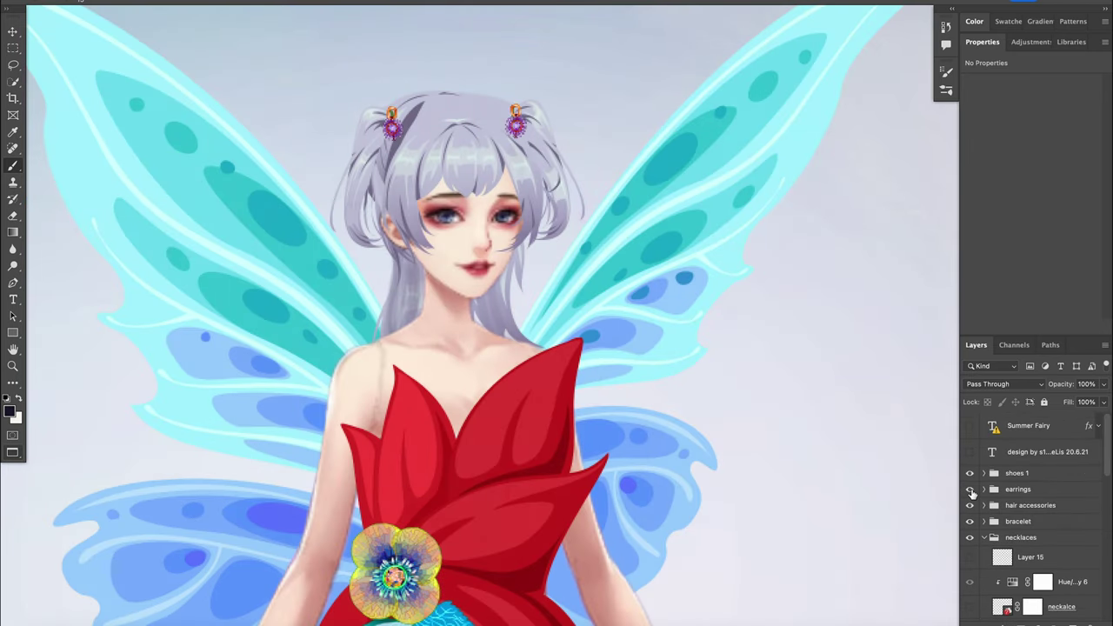
click(970, 489)
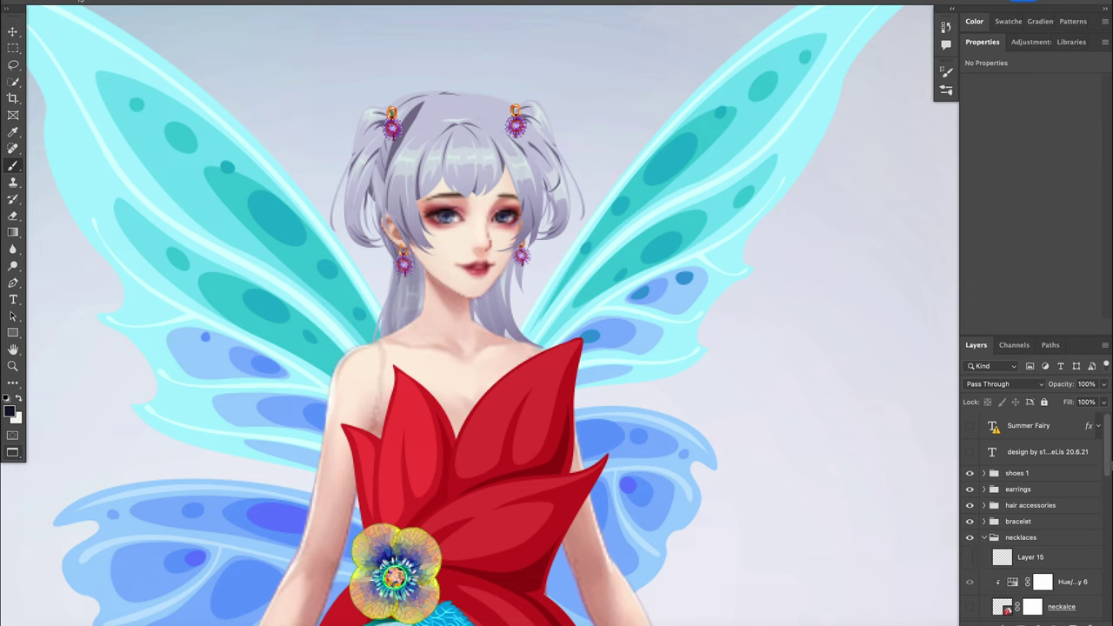
drag(1109, 461, 1110, 488)
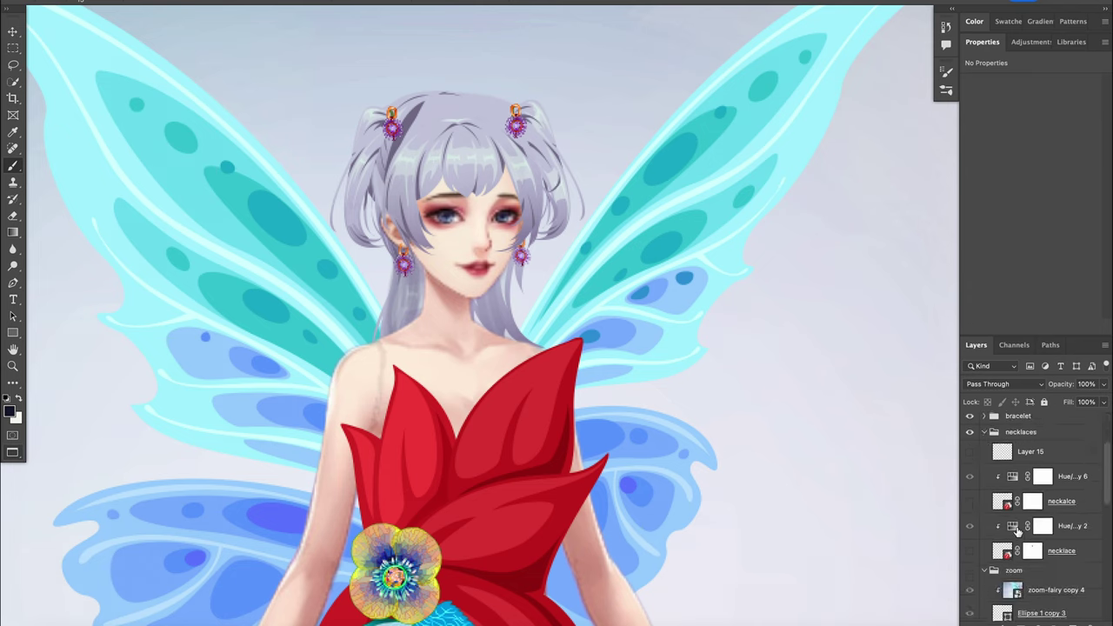
click(970, 550)
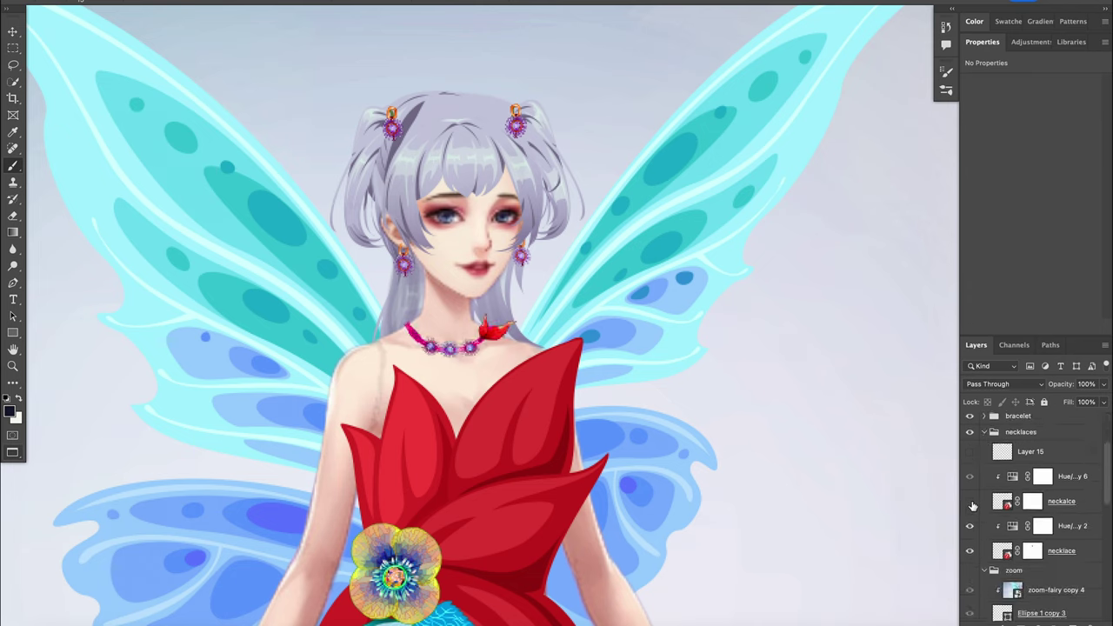
click(971, 502)
click(970, 452)
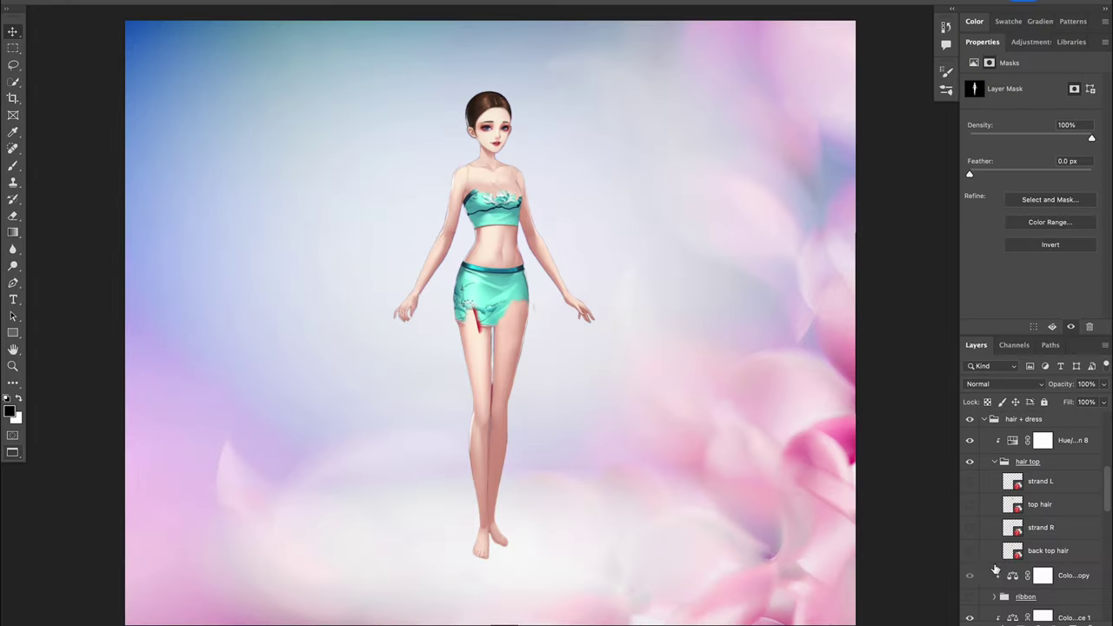
Show the back top hair, strand R, top hair and strand L layers in the hair top group, plus the long pony layer
click(970, 551)
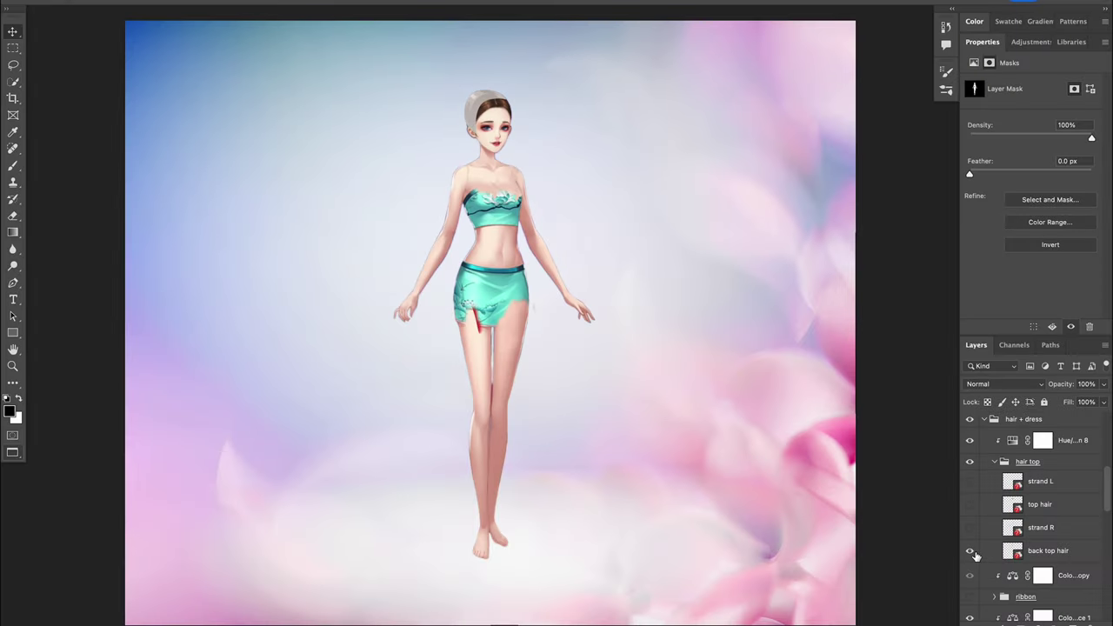
click(970, 528)
click(970, 505)
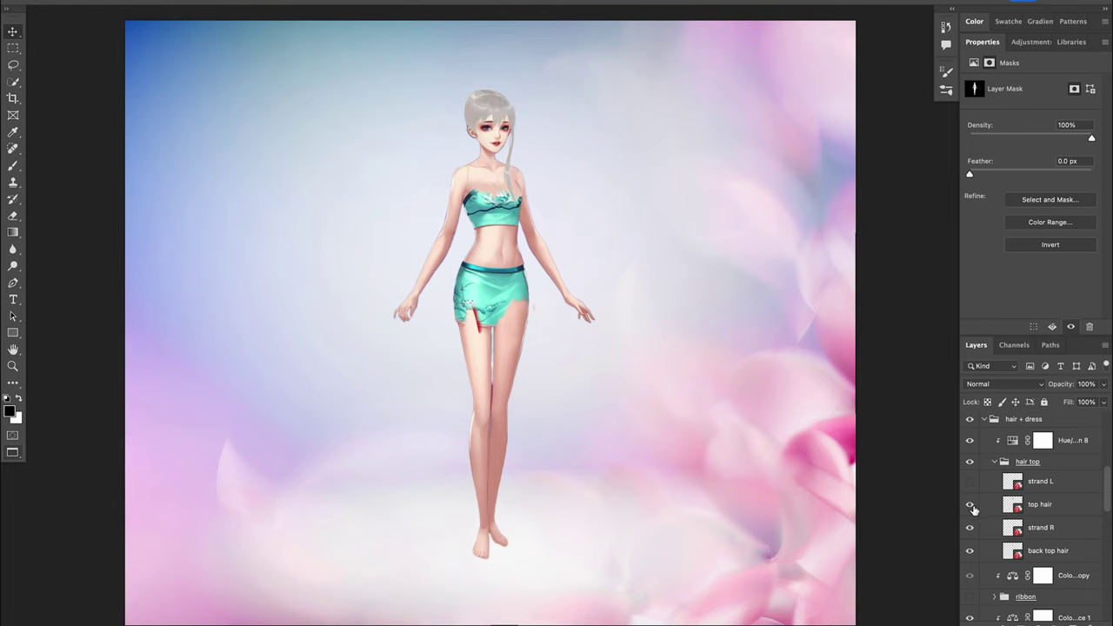
click(970, 481)
drag(1108, 496, 1107, 600)
click(970, 593)
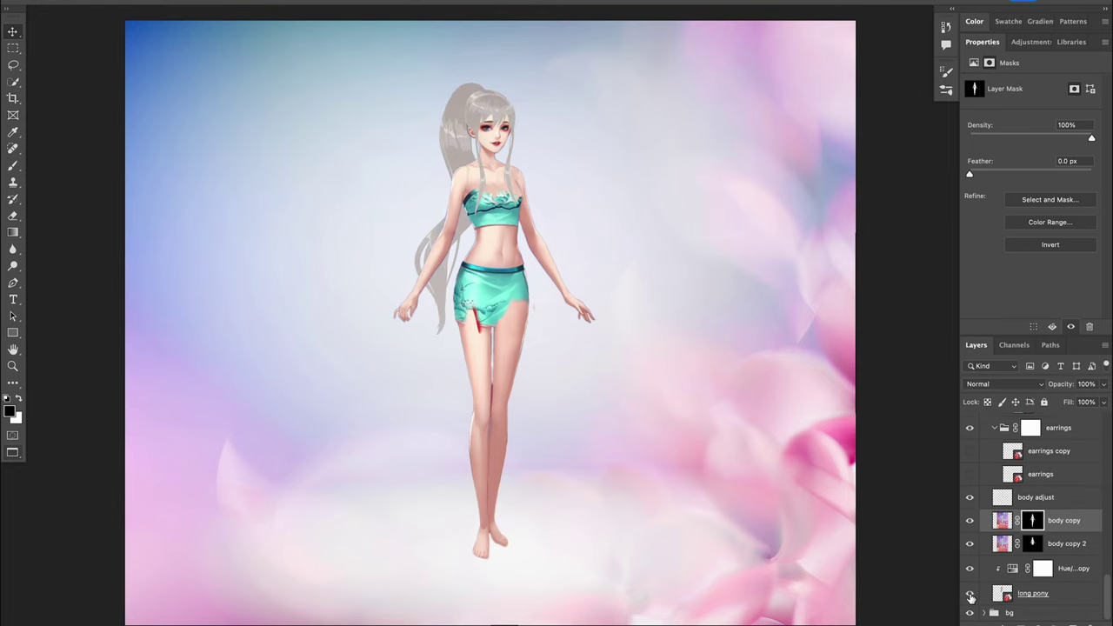
Show the dress layers: top, Layer 11, skirt, top skirt, belt and the waist ribbon
scroll(975, 539, up, 5)
click(970, 537)
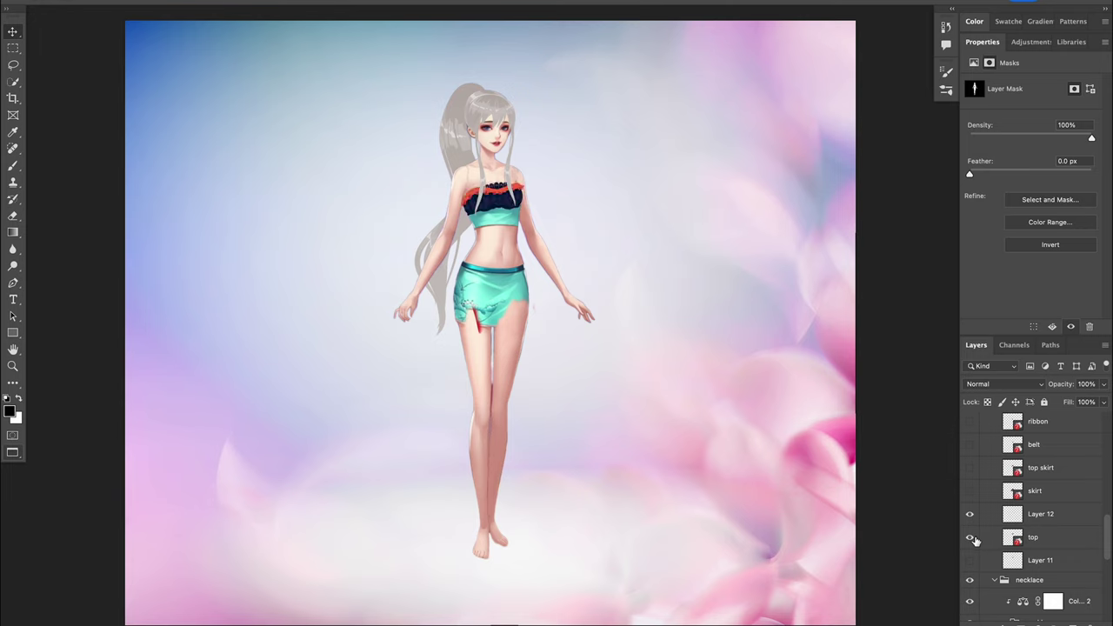
click(971, 559)
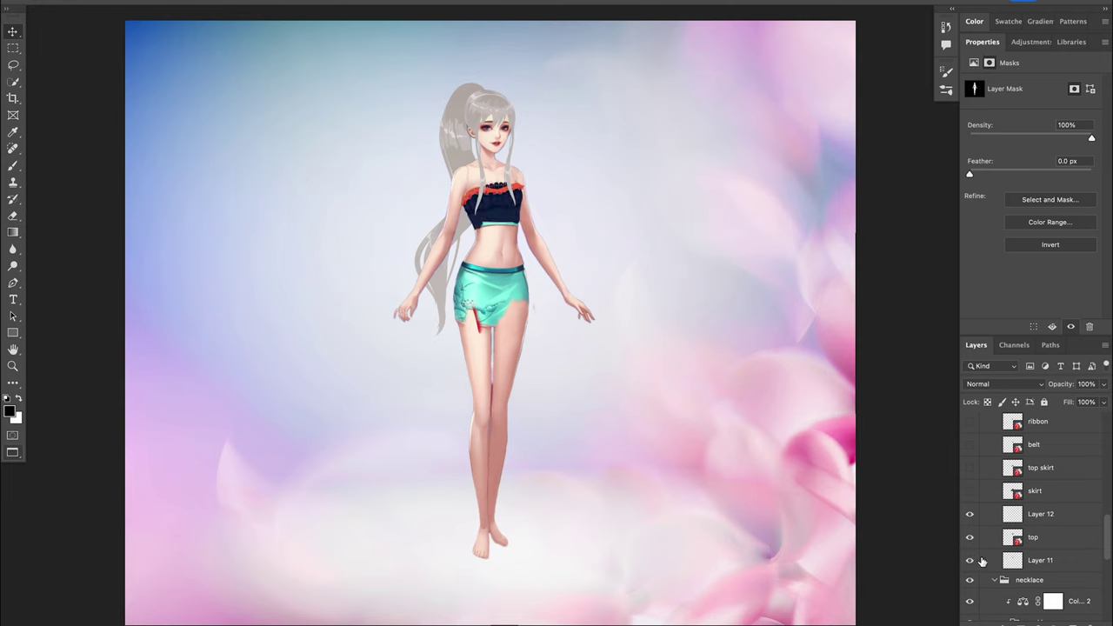
click(970, 491)
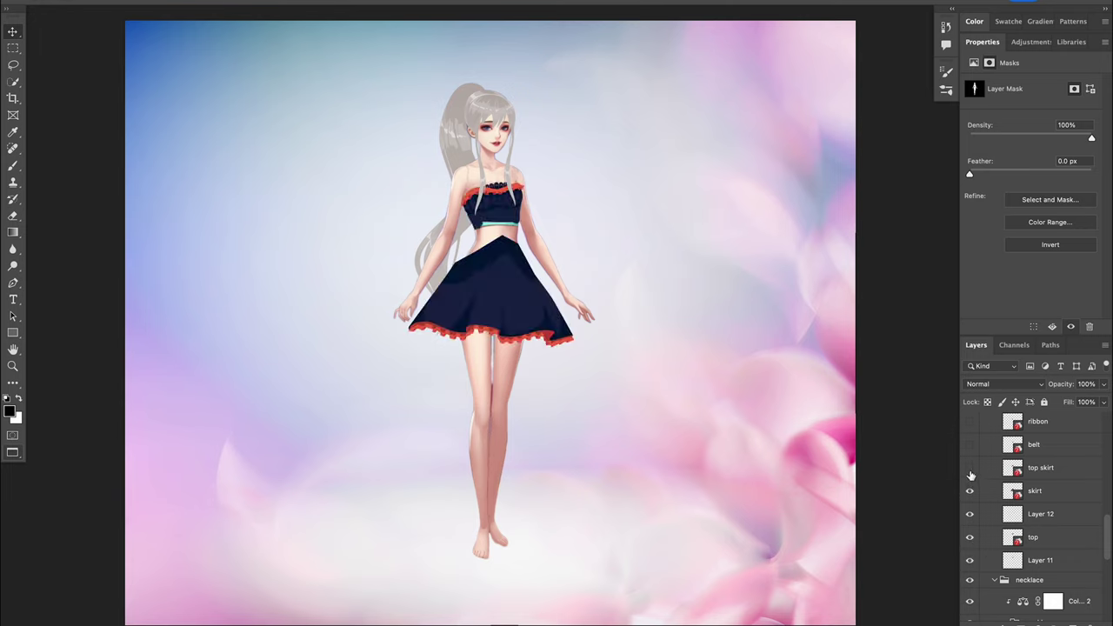
click(970, 468)
click(969, 445)
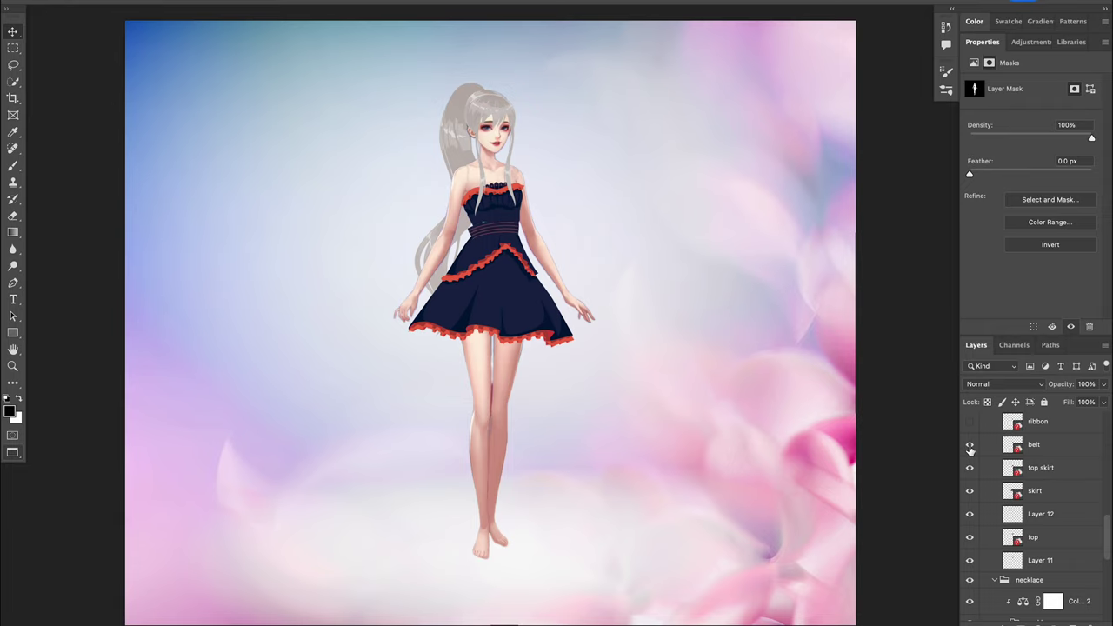
click(970, 421)
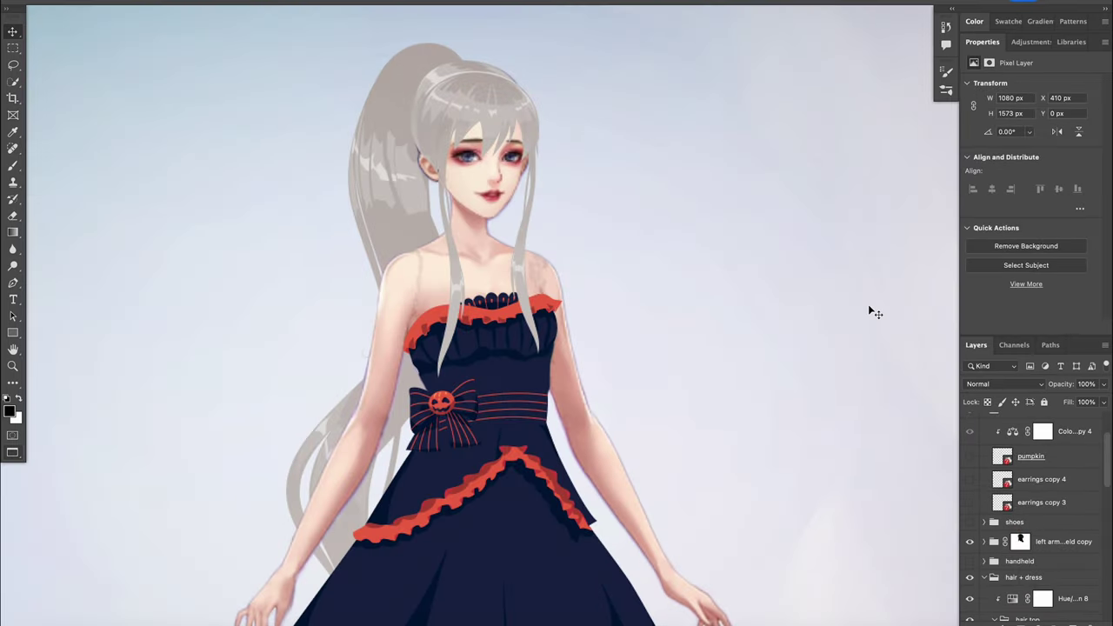
Show the bat-wing pumpkin headband and both Vector Smart Object layers in the necklace group
drag(1106, 461, 1105, 520)
click(969, 504)
scroll(969, 522, down, 3)
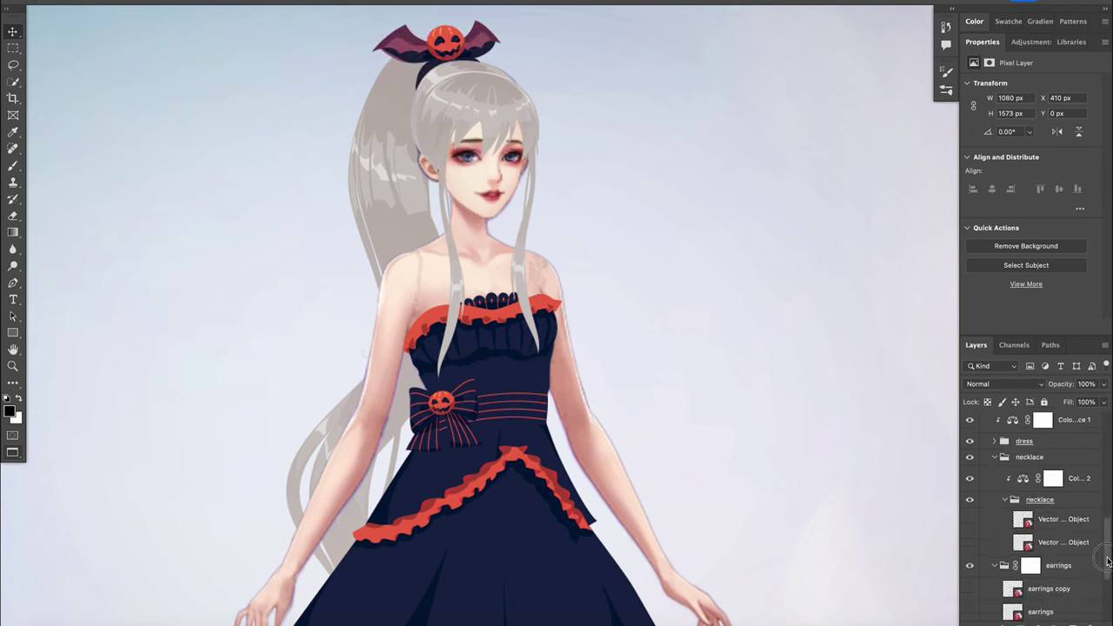
click(970, 543)
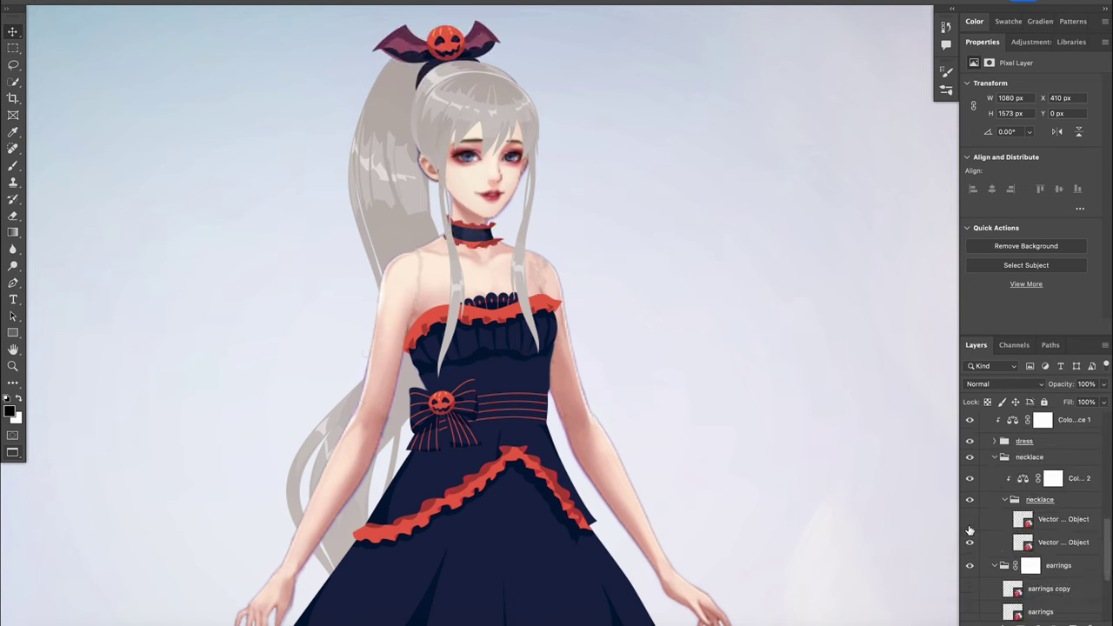
click(970, 520)
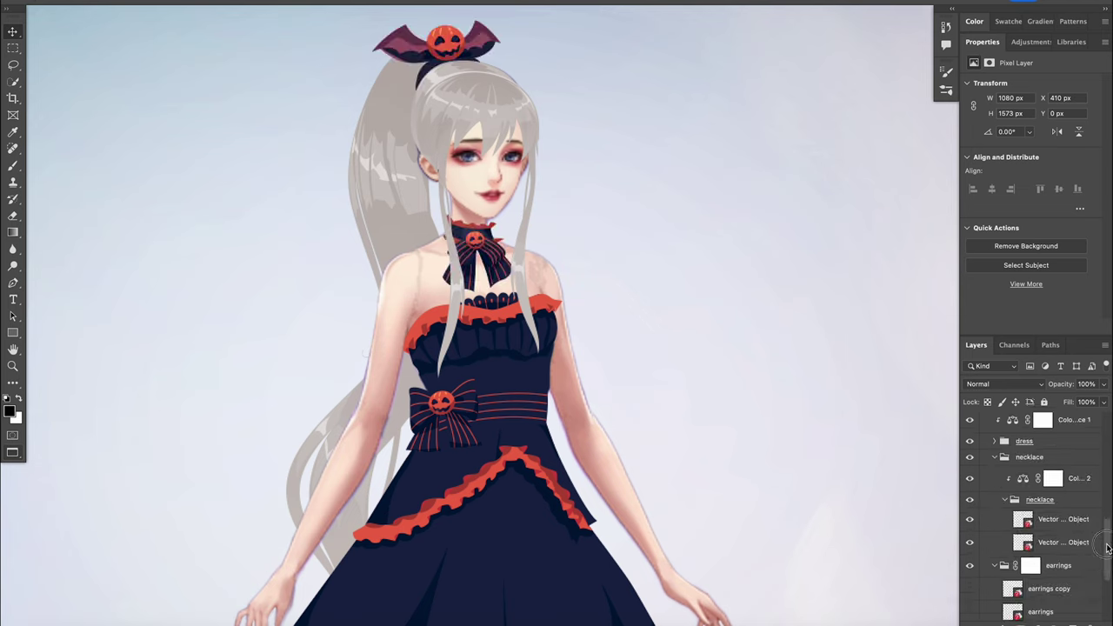
Show both earring layers, plus earrings copy 3, earrings copy 4 and the pumpkin in the bracelet group
scroll(978, 543, down, 2)
click(970, 558)
click(970, 535)
scroll(980, 537, down, 4)
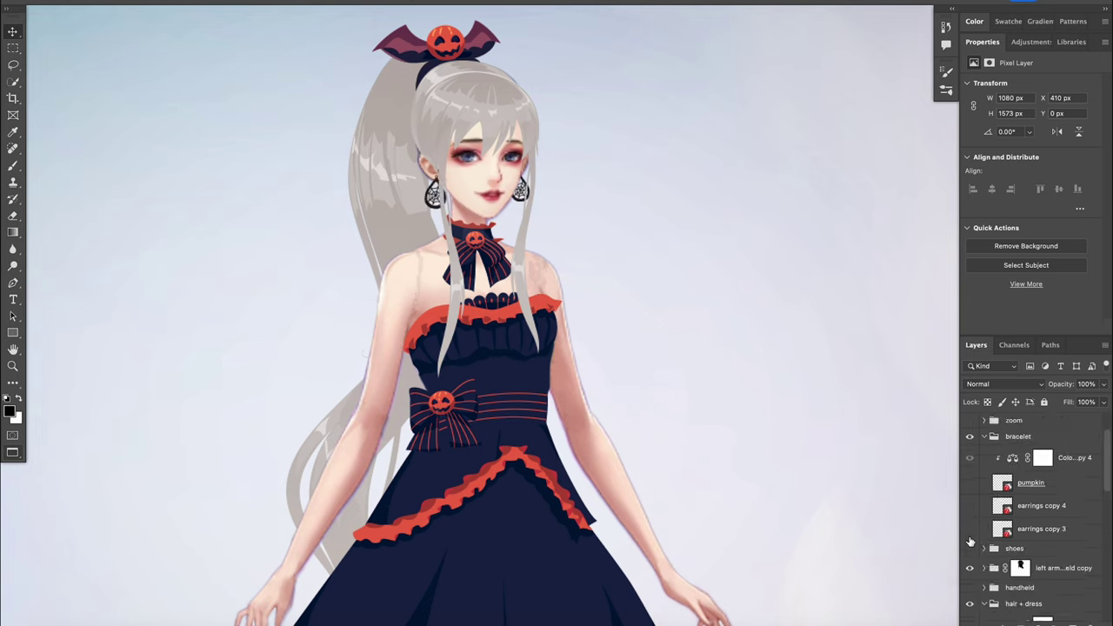
click(969, 528)
click(969, 506)
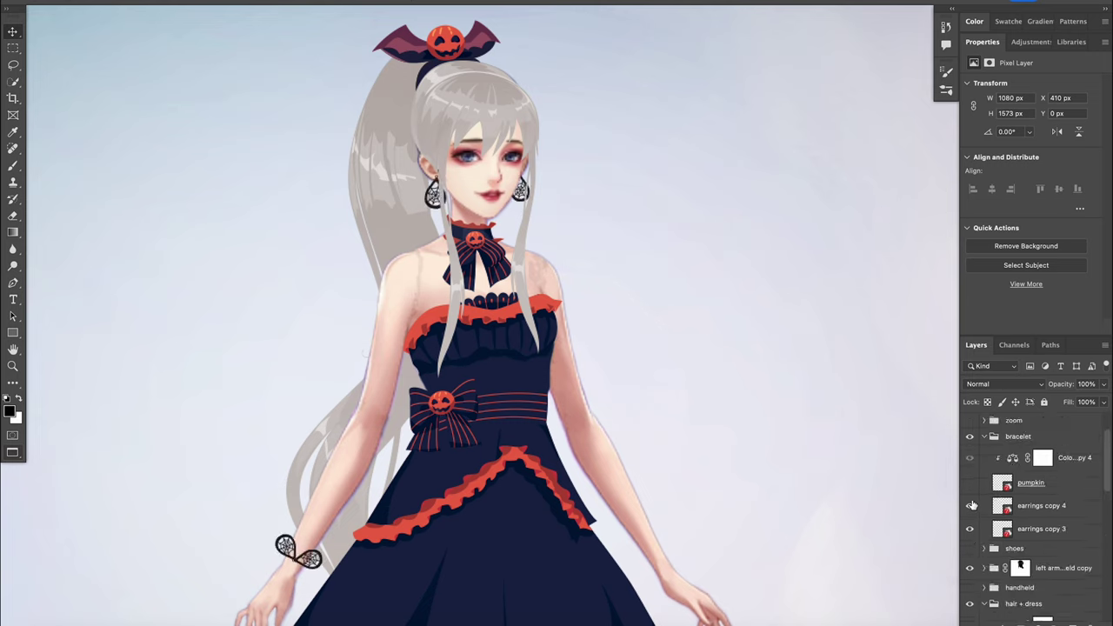
click(969, 482)
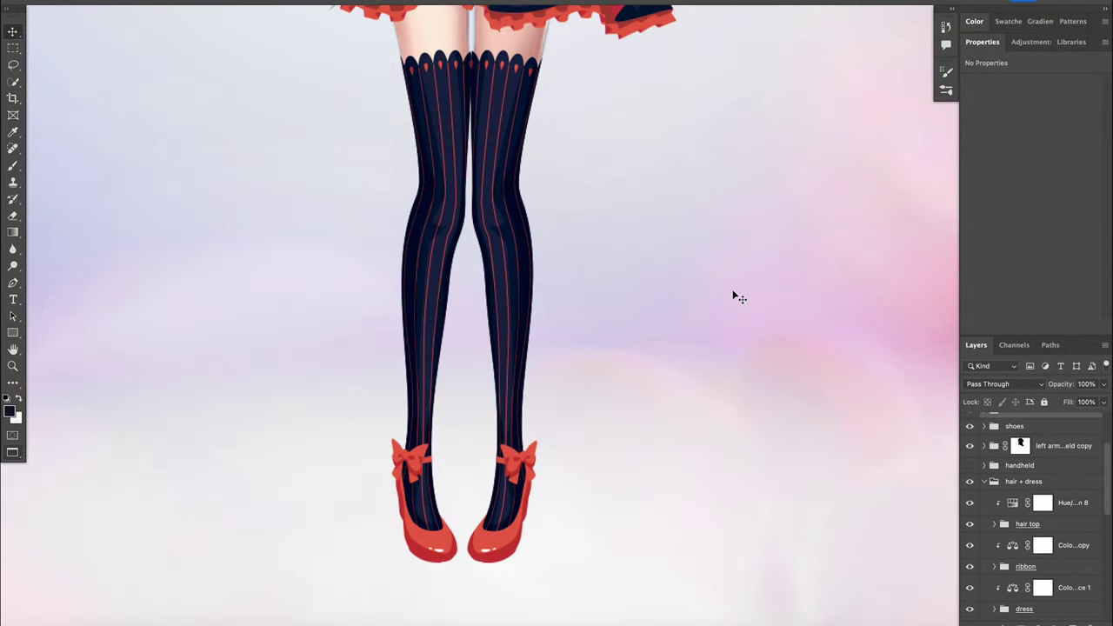
Show the handheld group with the pumpkin candy basket
key(ctrl)
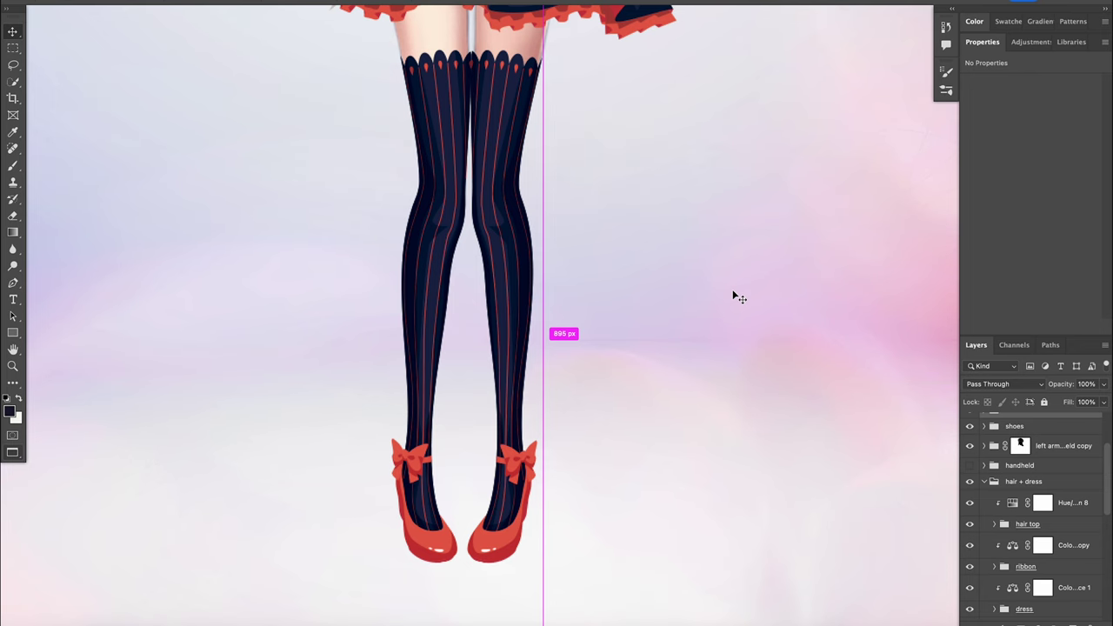
scroll(718, 459, up, 5)
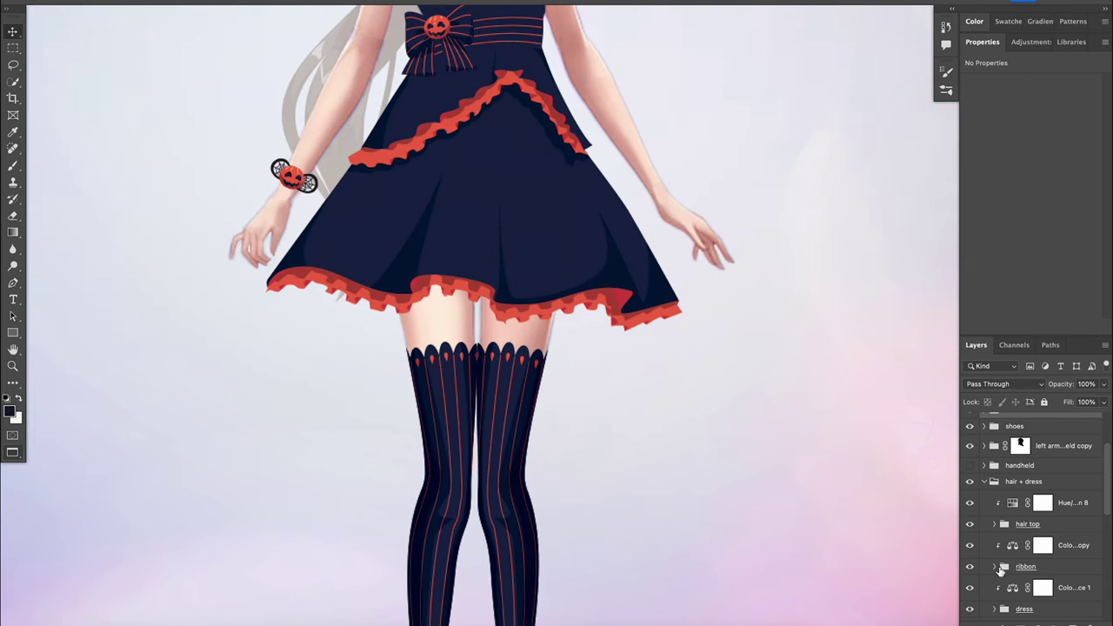
click(969, 465)
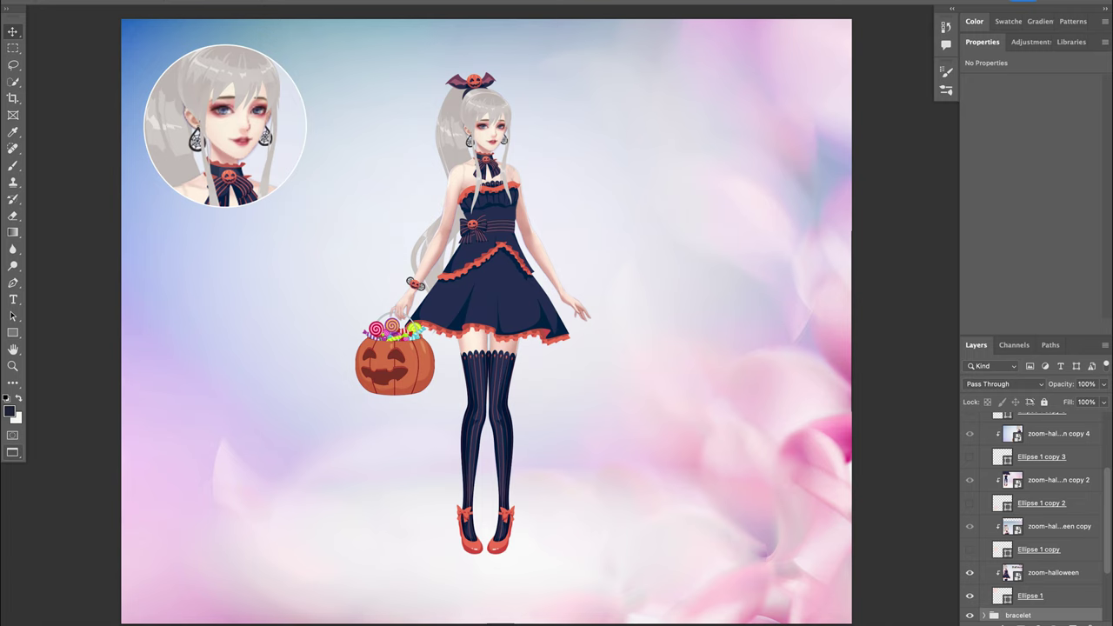
Show the circular detail close-ups of the headband, shoes, pumpkin basket and waist, together with their ellipse layers in the zoom group
drag(969, 526, 969, 549)
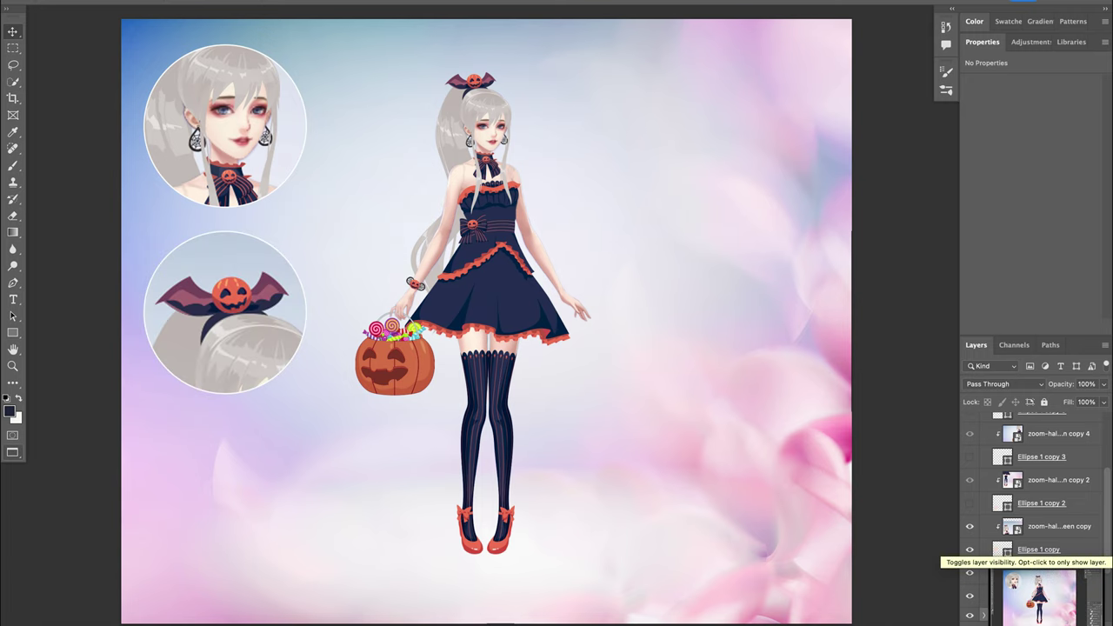
drag(969, 479, 969, 502)
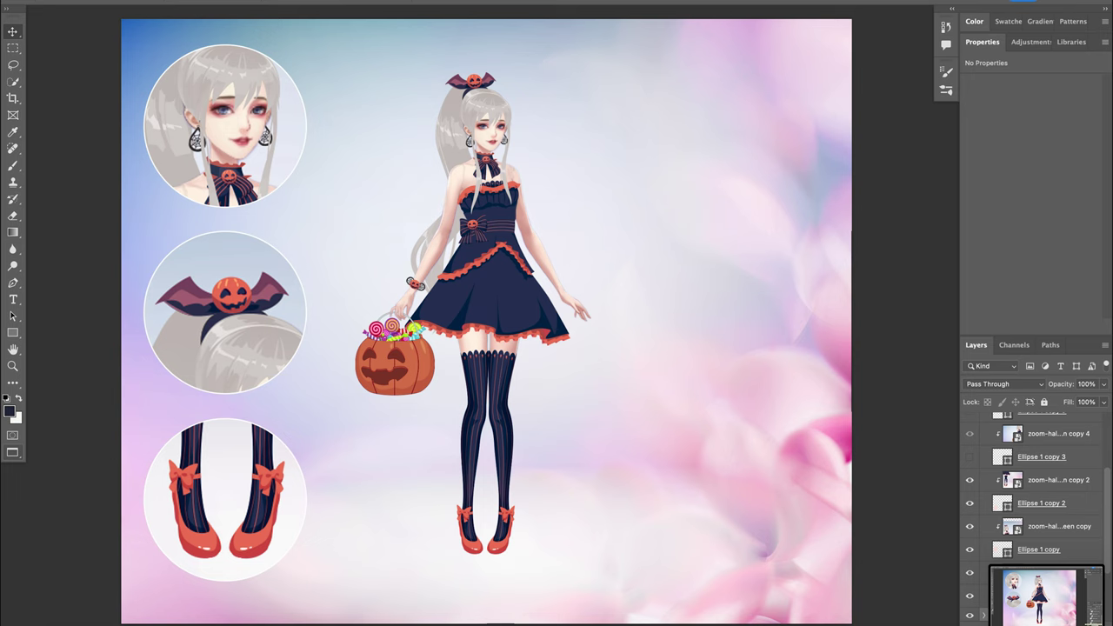
drag(969, 433, 969, 456)
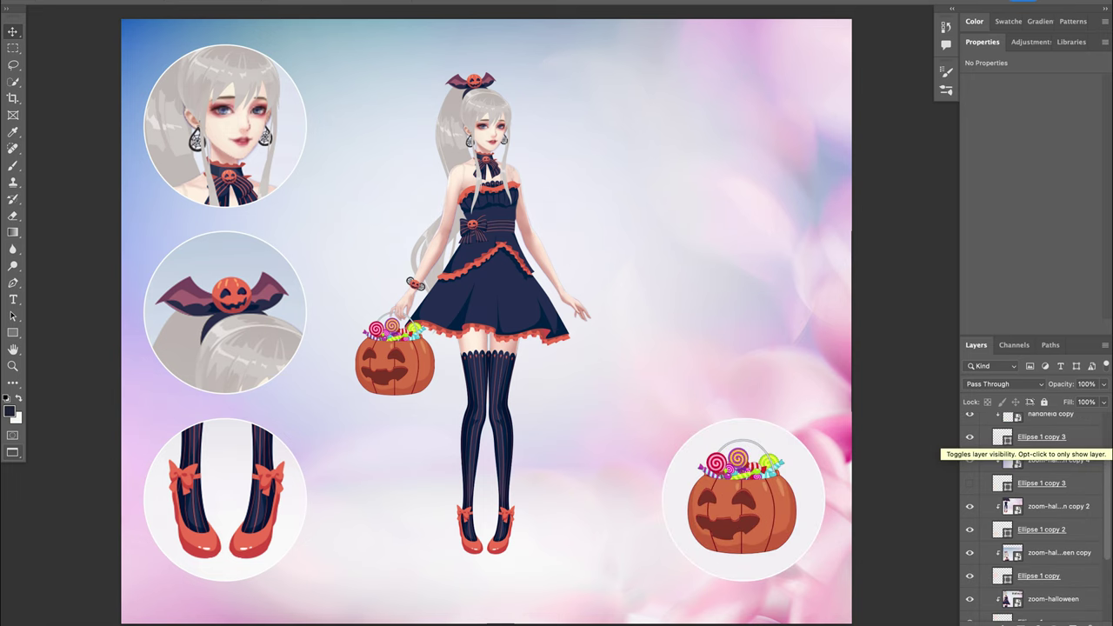
drag(969, 460, 969, 483)
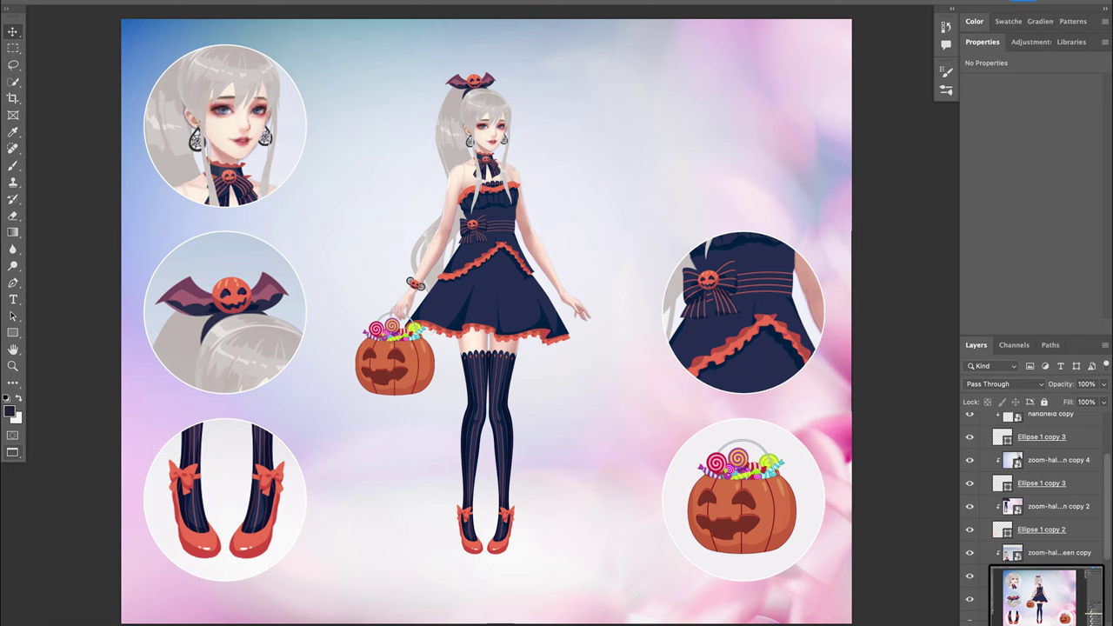
Show the Cute Halloween title and the designer credit text layer
scroll(970, 469, up, 2)
click(969, 425)
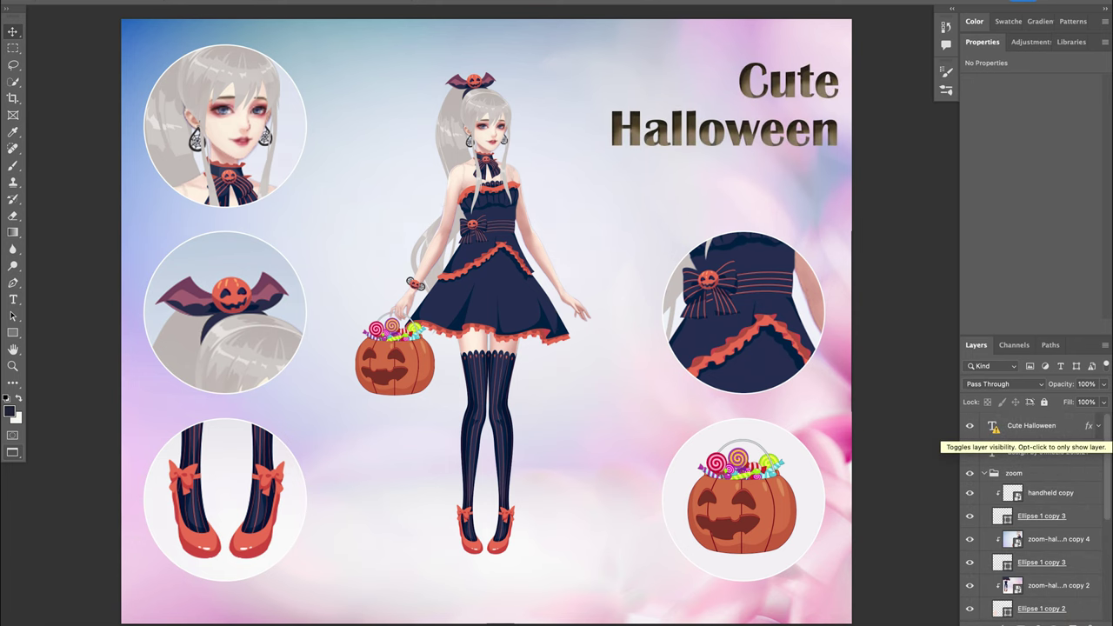
click(969, 451)
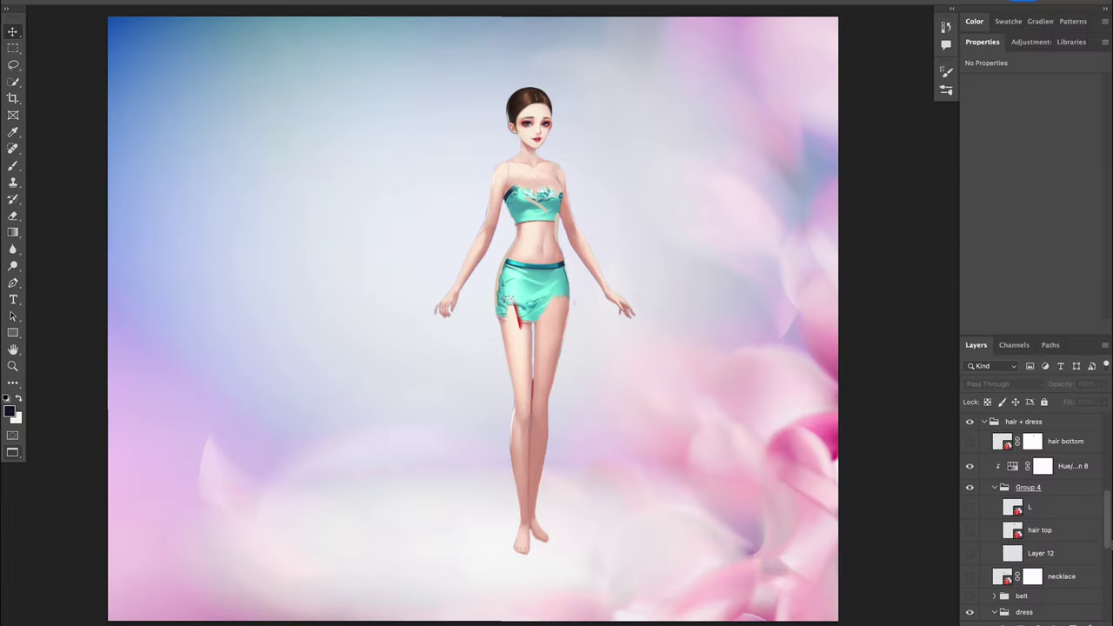
Show the black hair of the next outfit: Group 3, Layer 12, hair top, L and hair bottom
scroll(983, 601, down, 3)
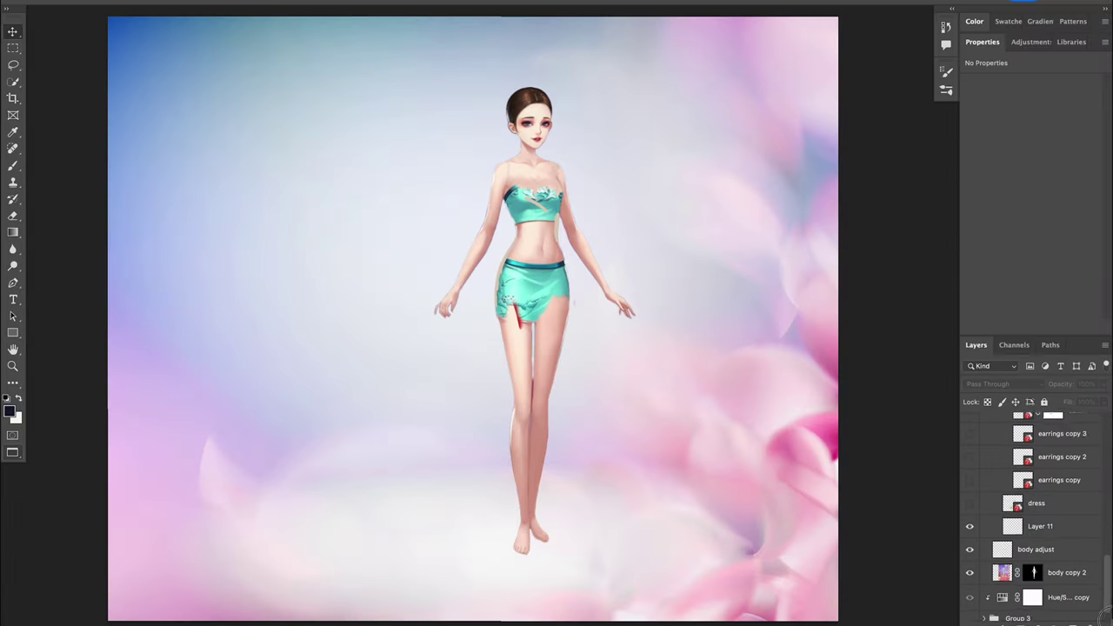
click(970, 597)
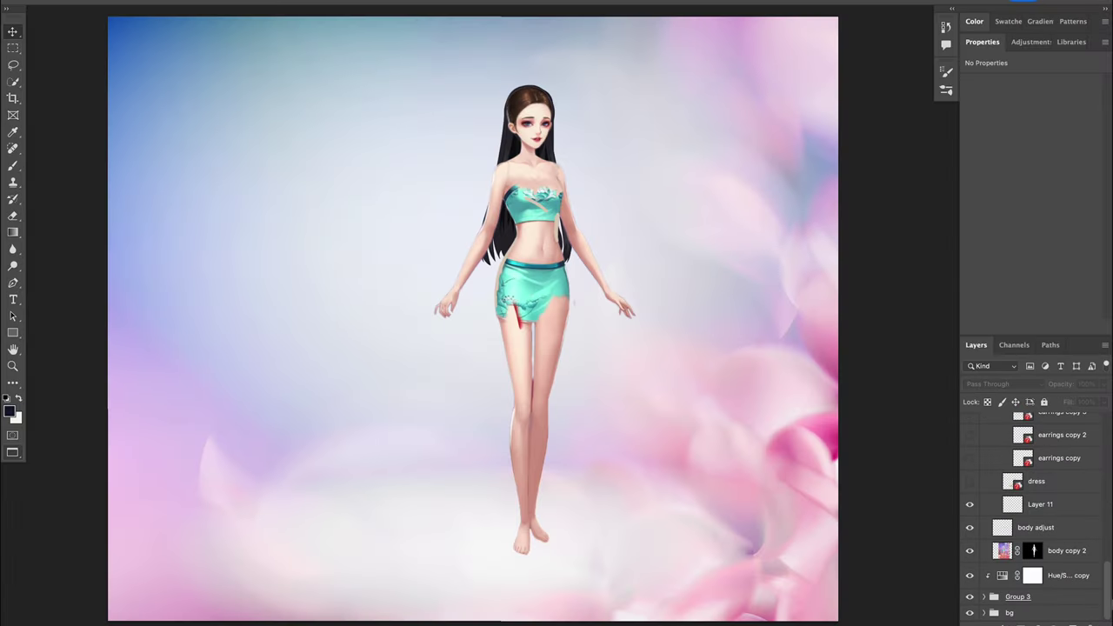
scroll(975, 550, up, 3)
click(970, 528)
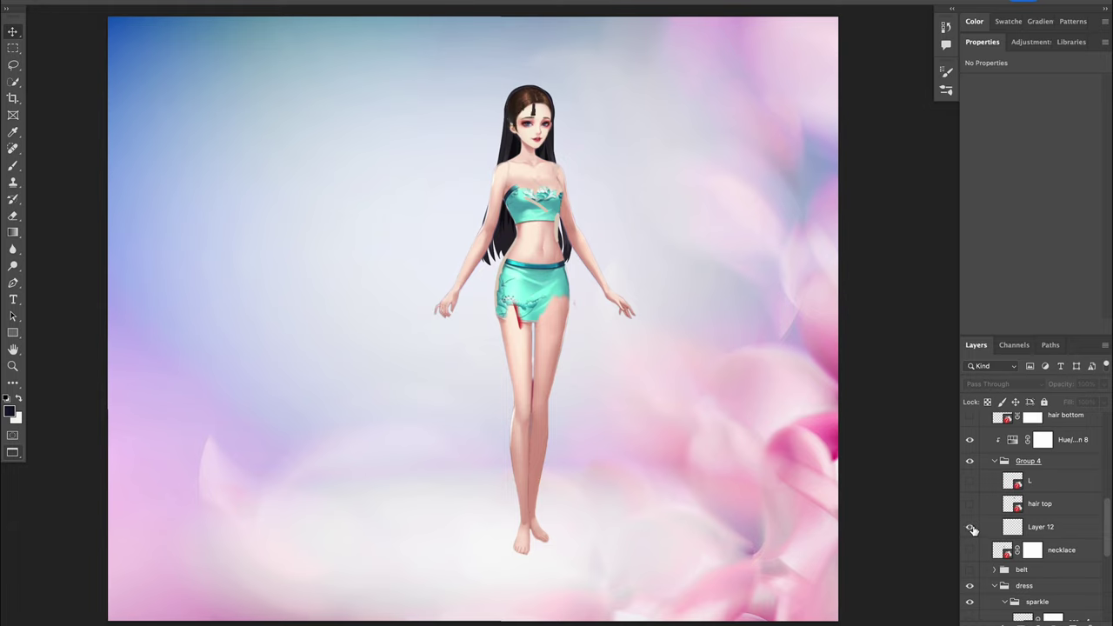
click(970, 504)
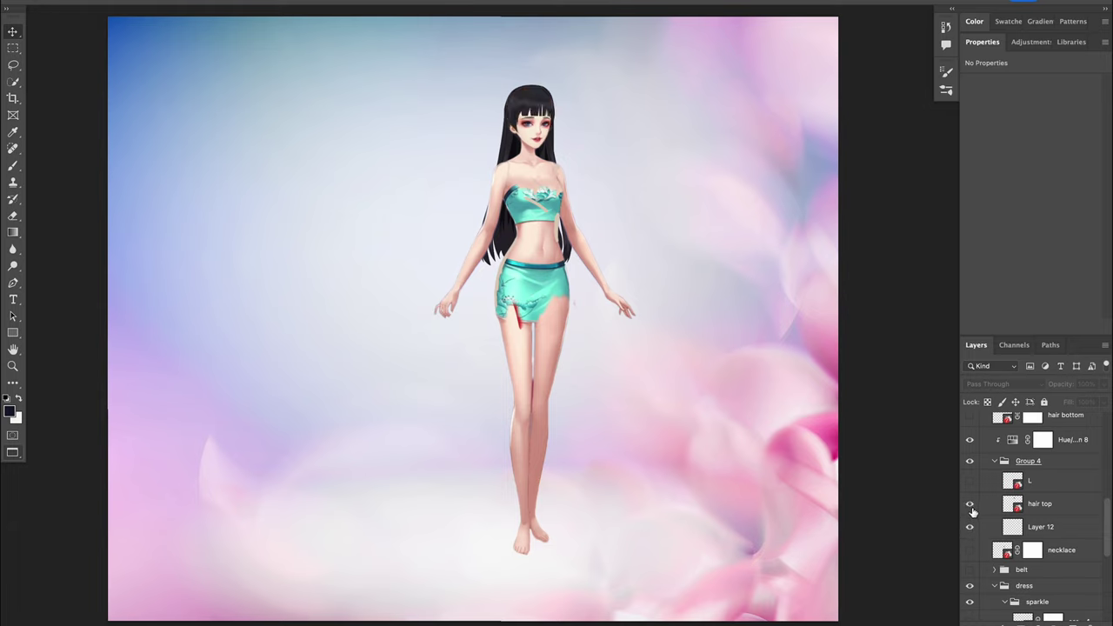
click(970, 482)
scroll(1109, 519, up, 5)
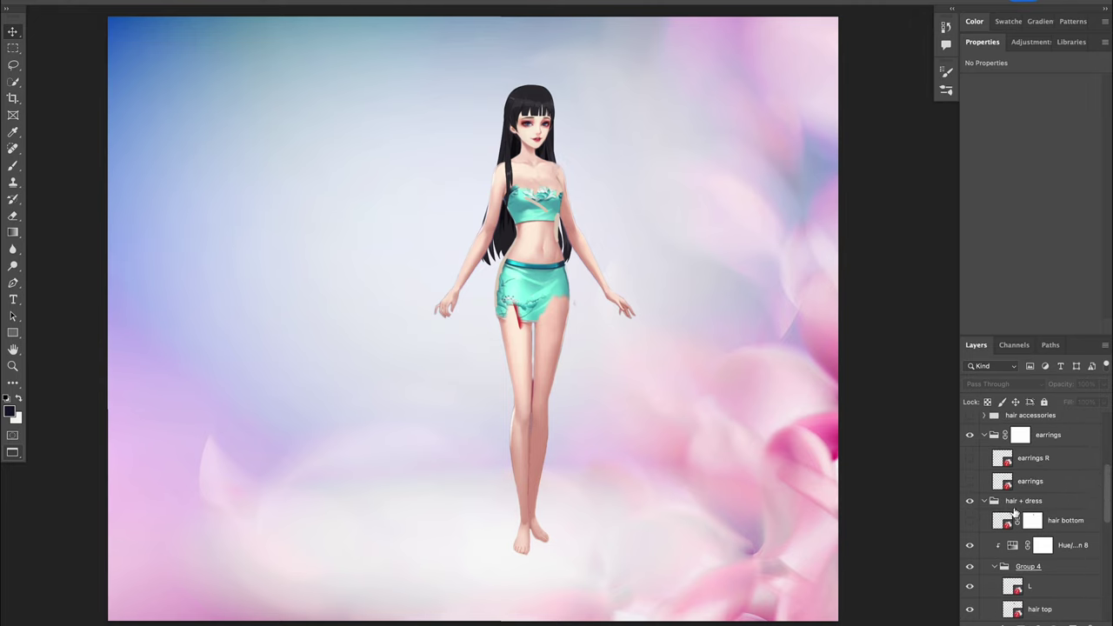
click(970, 520)
Show the long gown's dress layer in the dress group
scroll(983, 539, down, 5)
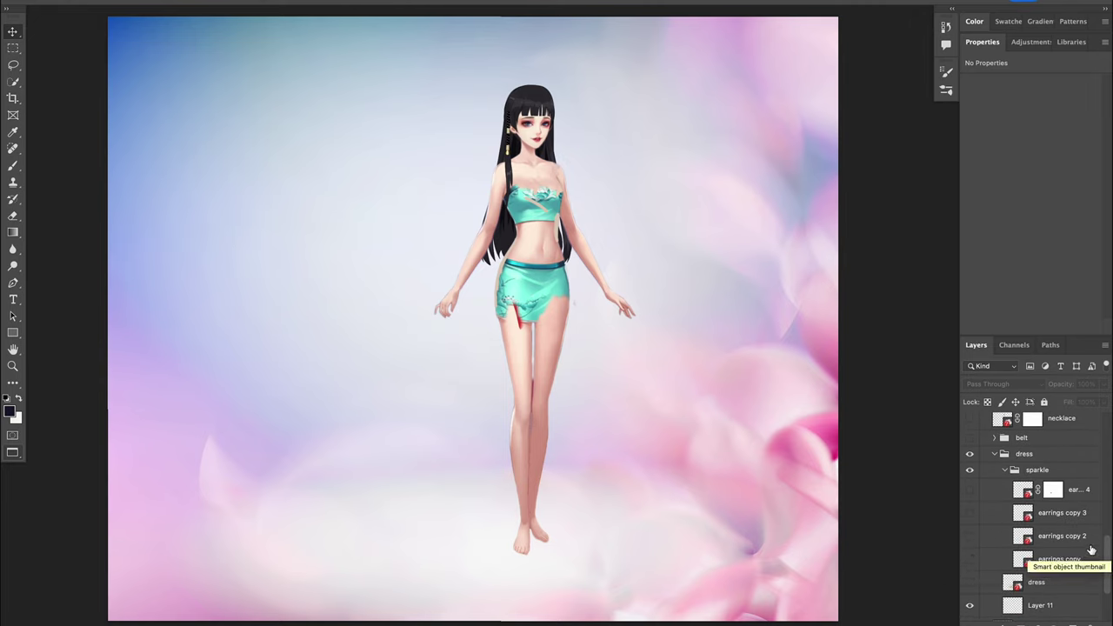
click(970, 582)
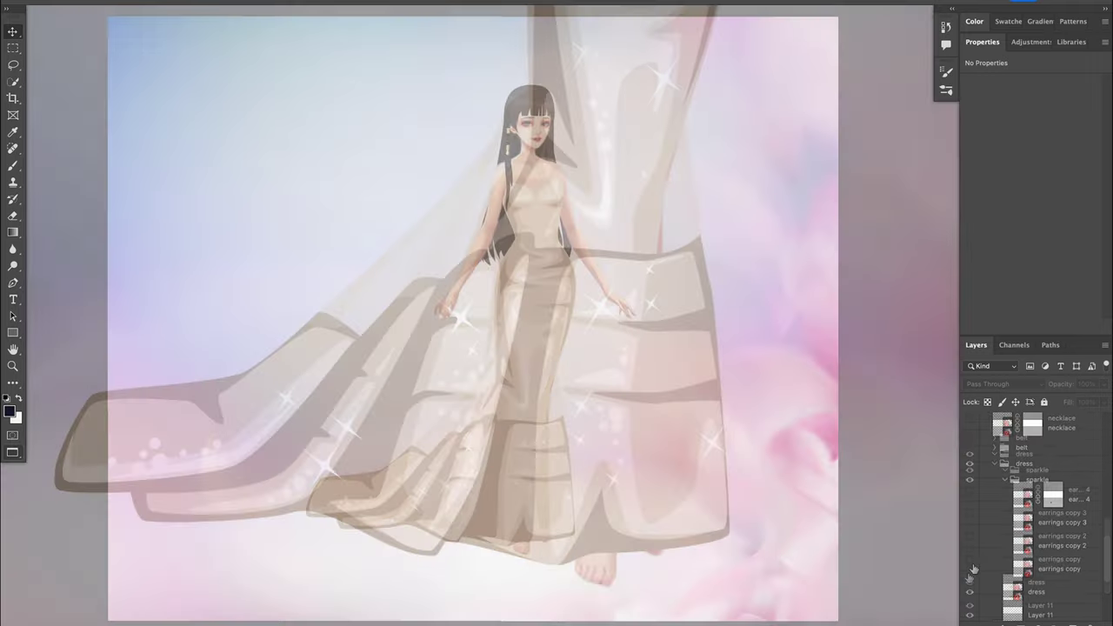
Show the gown's jewelled hem trim in the sparkle group: earrings copy, earrings copy 2, earrings copy 3 and the masked layer ending in 4
click(970, 568)
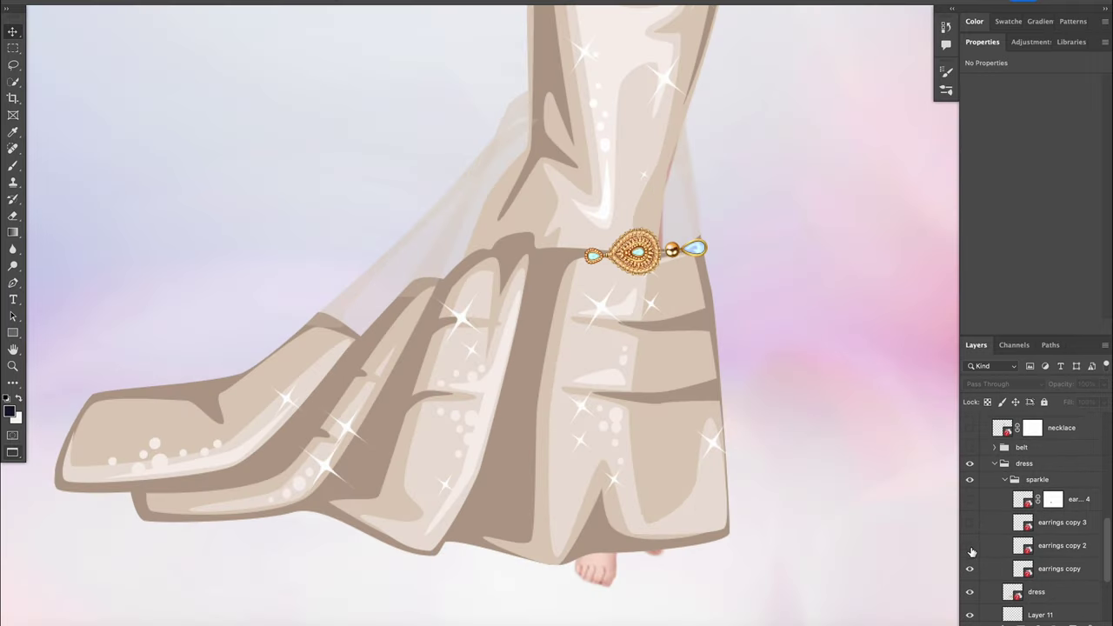
click(970, 545)
click(969, 523)
click(970, 499)
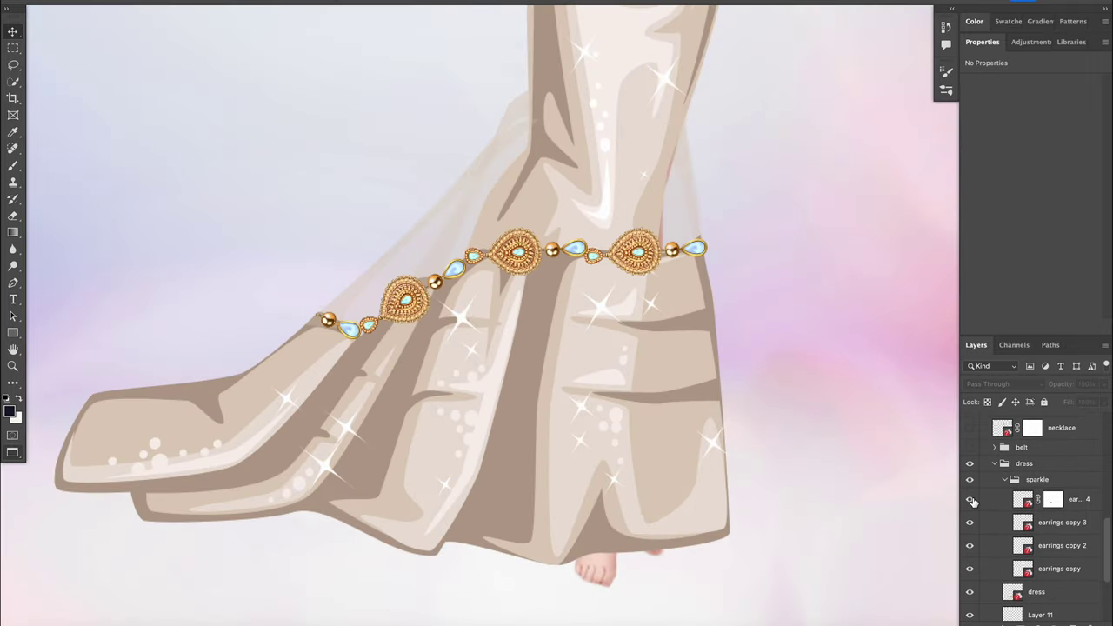
Show the gold belt group and the beaded necklace layer on the long gown
scroll(971, 502, up, 5)
click(969, 483)
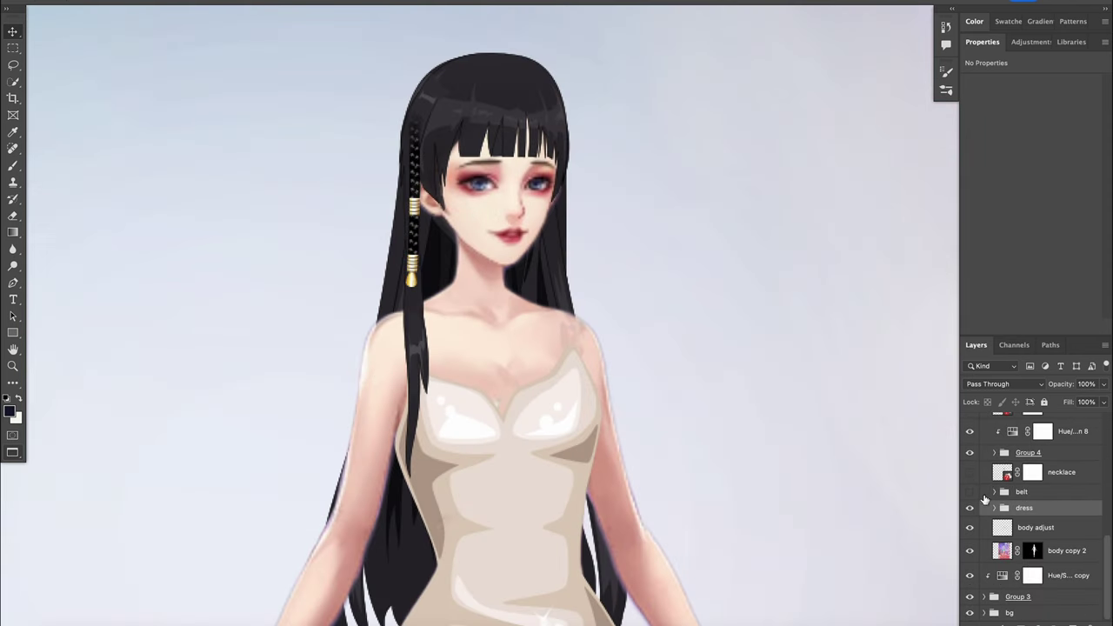
click(969, 492)
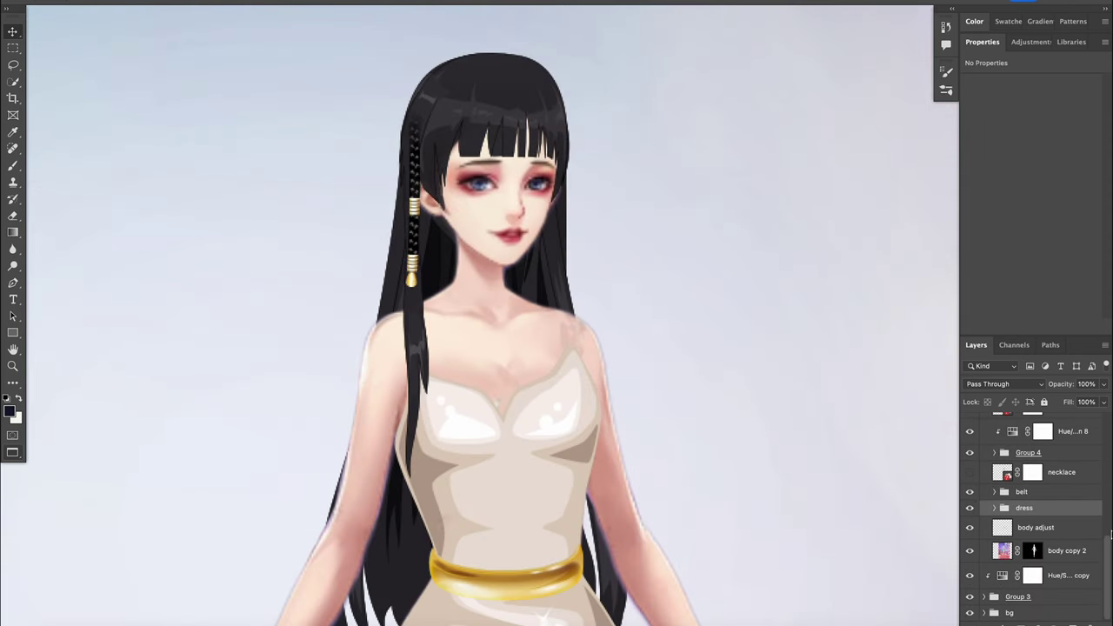
click(970, 473)
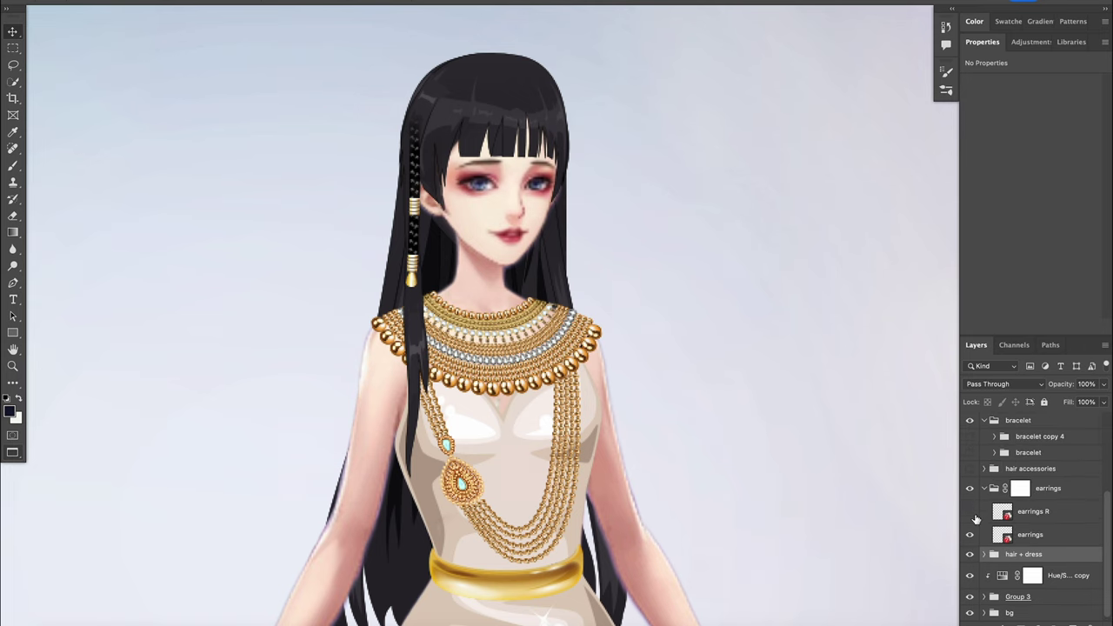
Show both earrings, layers earrings R and earrings, and the hair accessories group
click(970, 511)
click(970, 533)
click(970, 469)
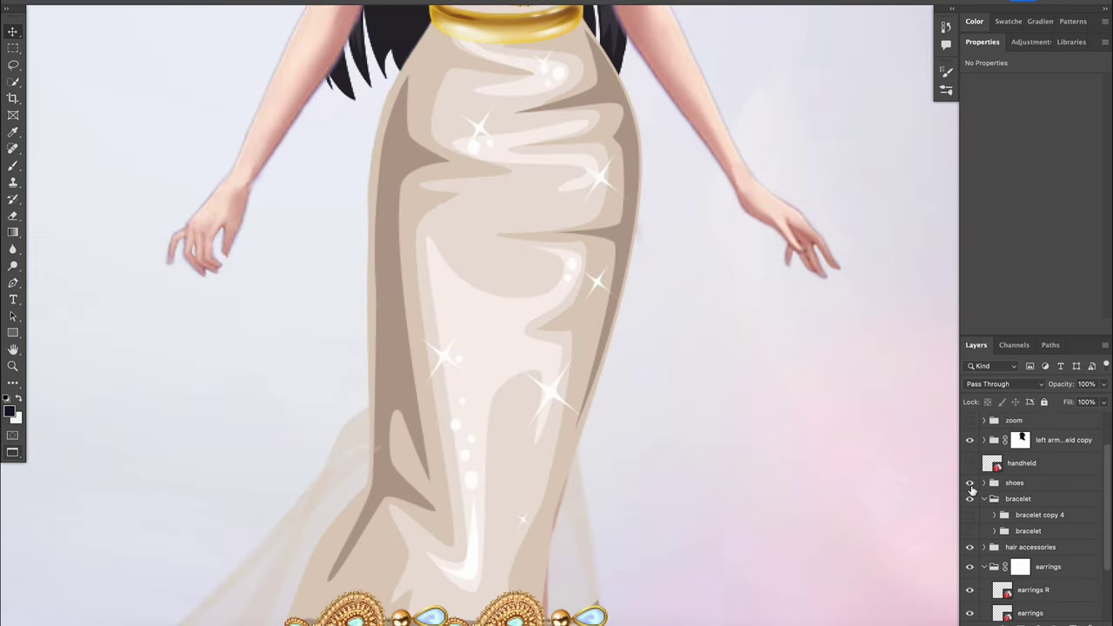
Show the gold bracelets on both wrists, bracelet and bracelet copy 4, and the handheld peacock fan layer
click(970, 530)
click(970, 514)
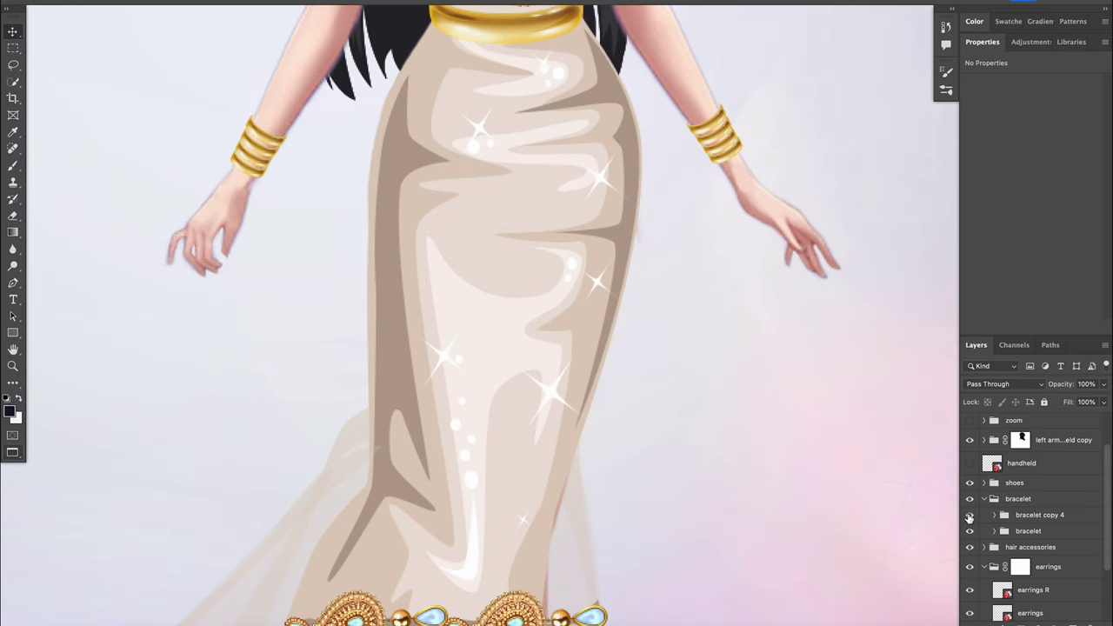
click(969, 463)
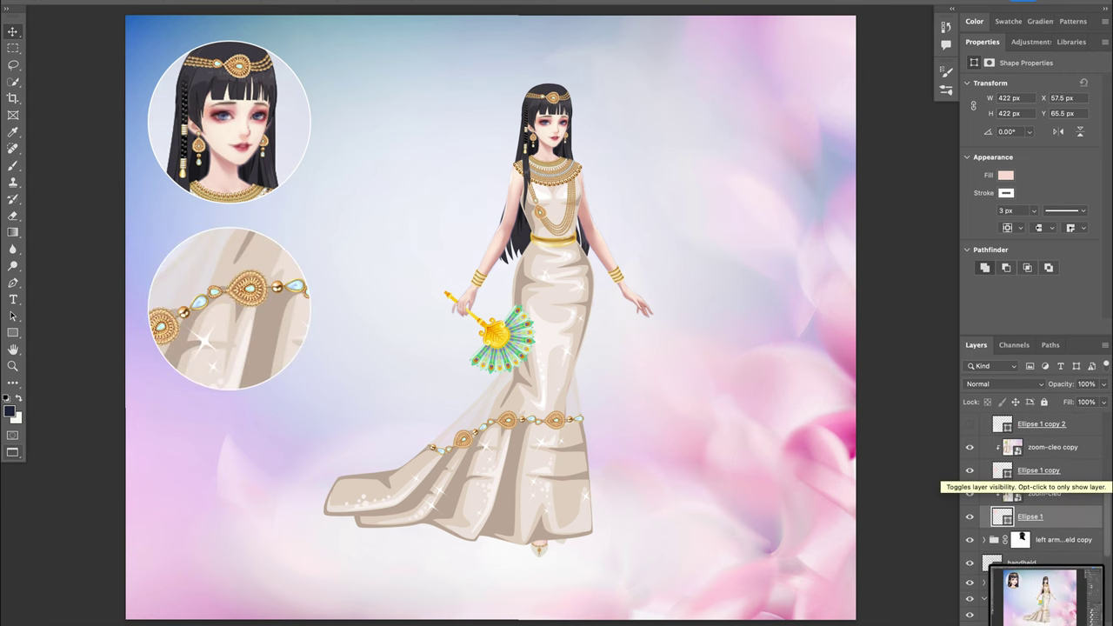
Show the circular detail close-ups of the shoes, peacock fan and necklace with their ellipse layers in the zoom group
drag(969, 493, 969, 423)
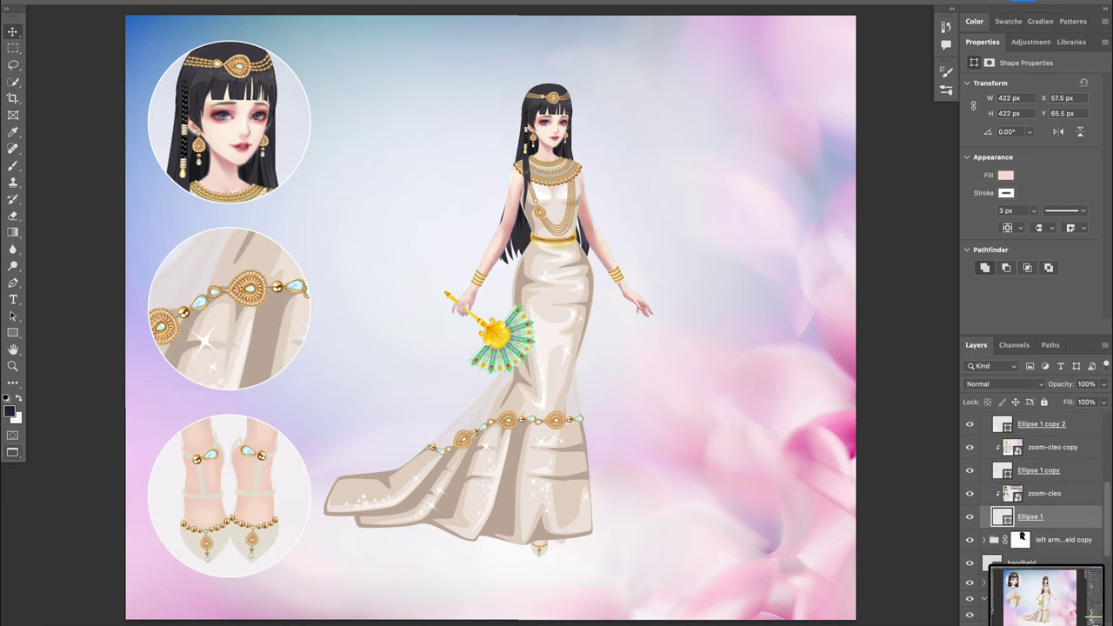
drag(969, 424, 969, 420)
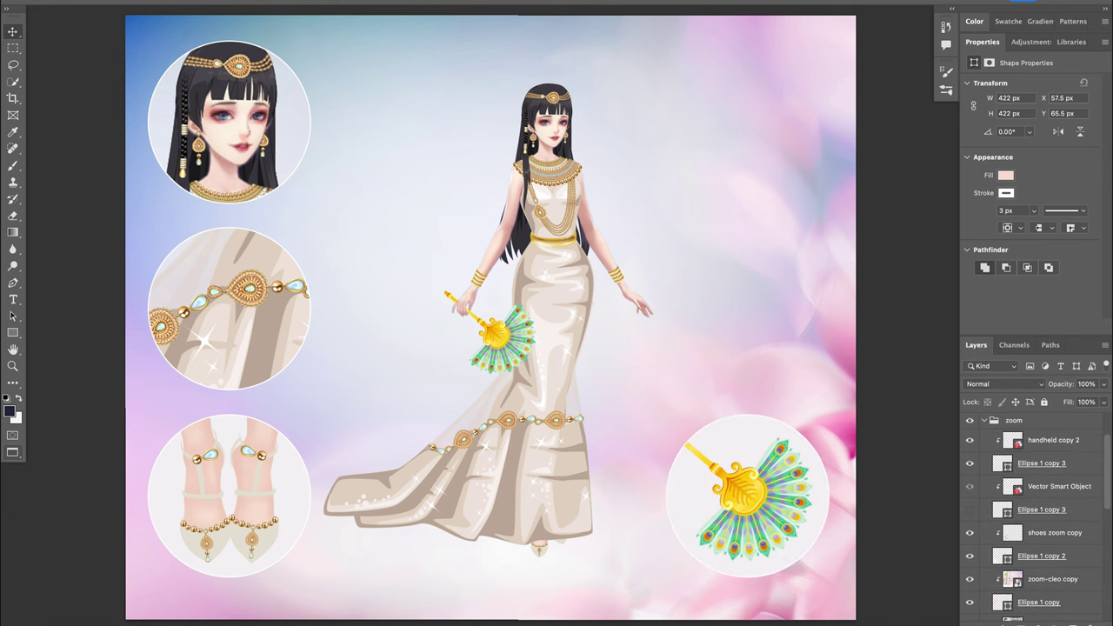
click(969, 486)
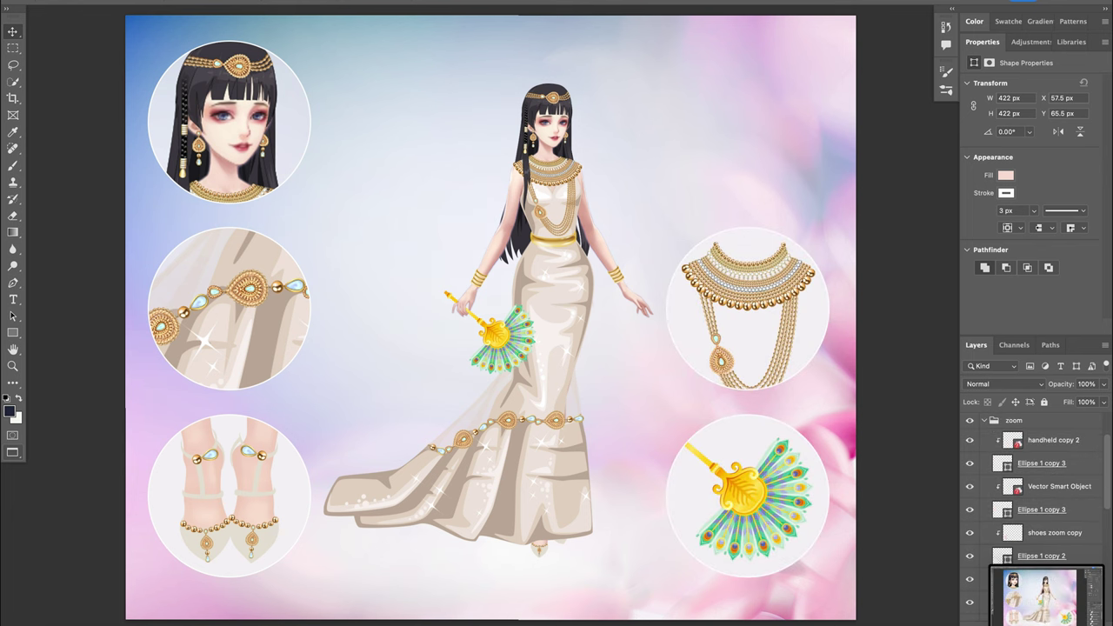
Show the Cleopatra Elegance title and its designer credit text layer
drag(969, 422, 969, 415)
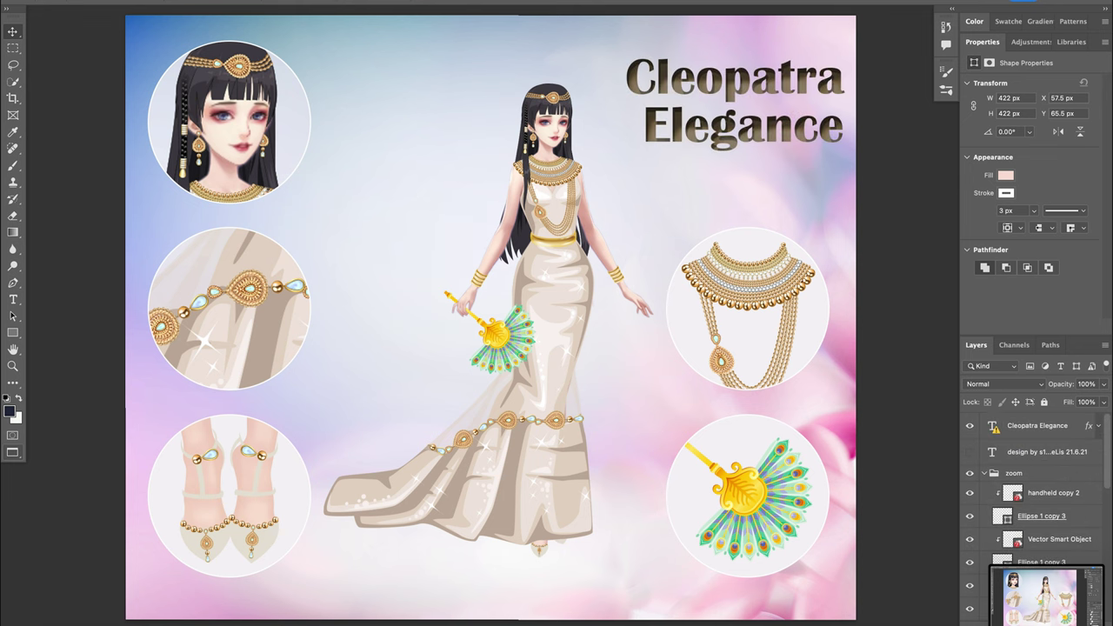
click(969, 451)
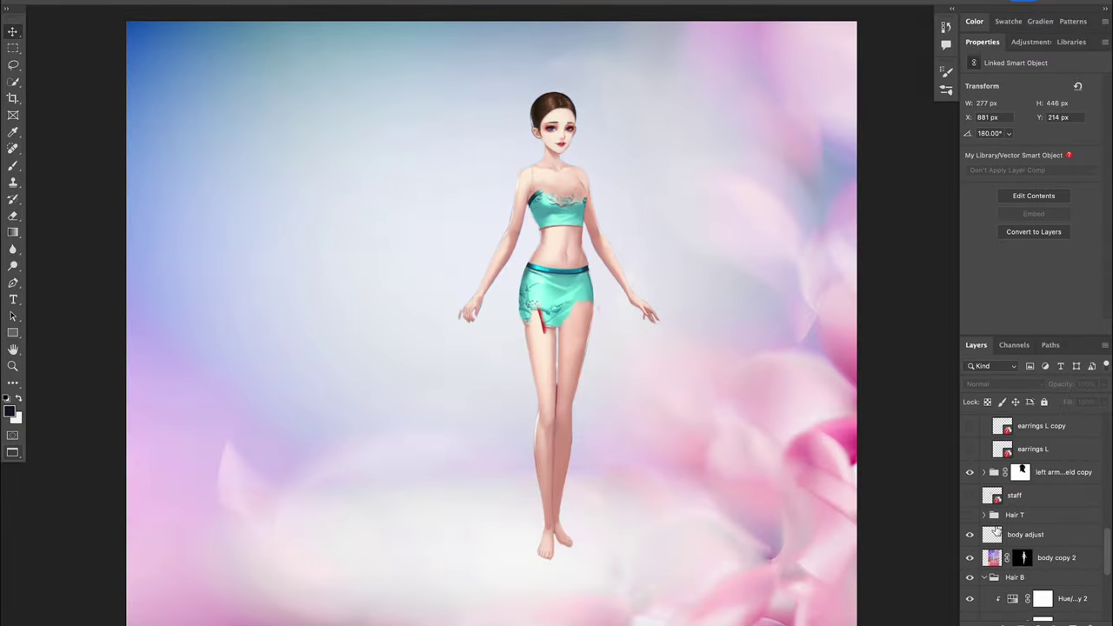
Show the next outfit's long grey hair: the Hair T group, hair B copy, hair B and both masked hair copies
click(970, 515)
click(983, 514)
scroll(1009, 538, down, 2)
click(970, 593)
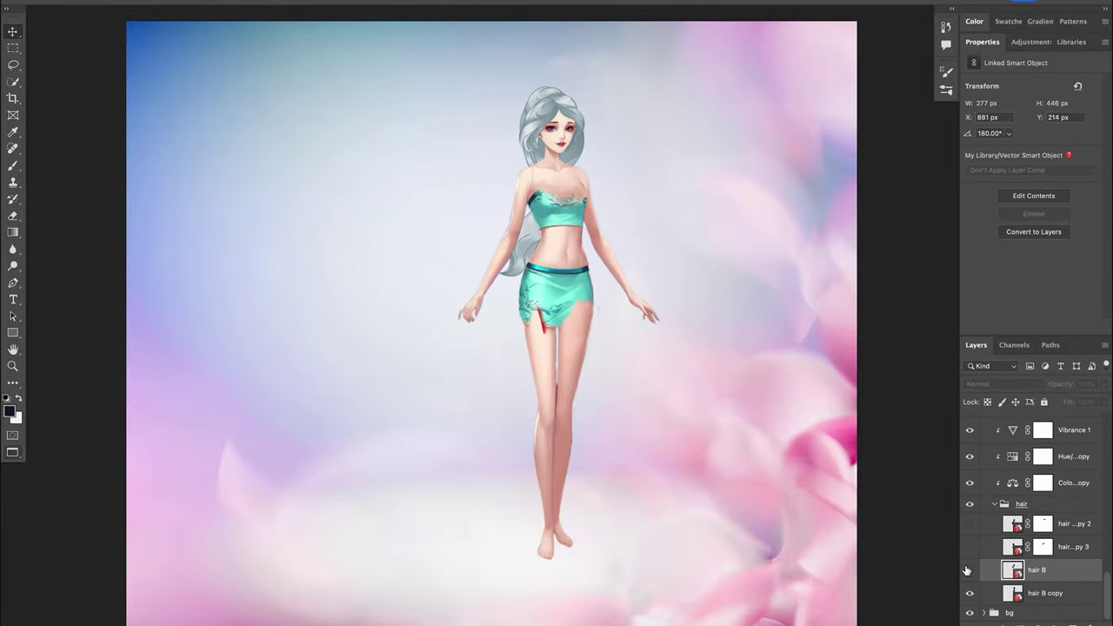
click(970, 569)
click(969, 547)
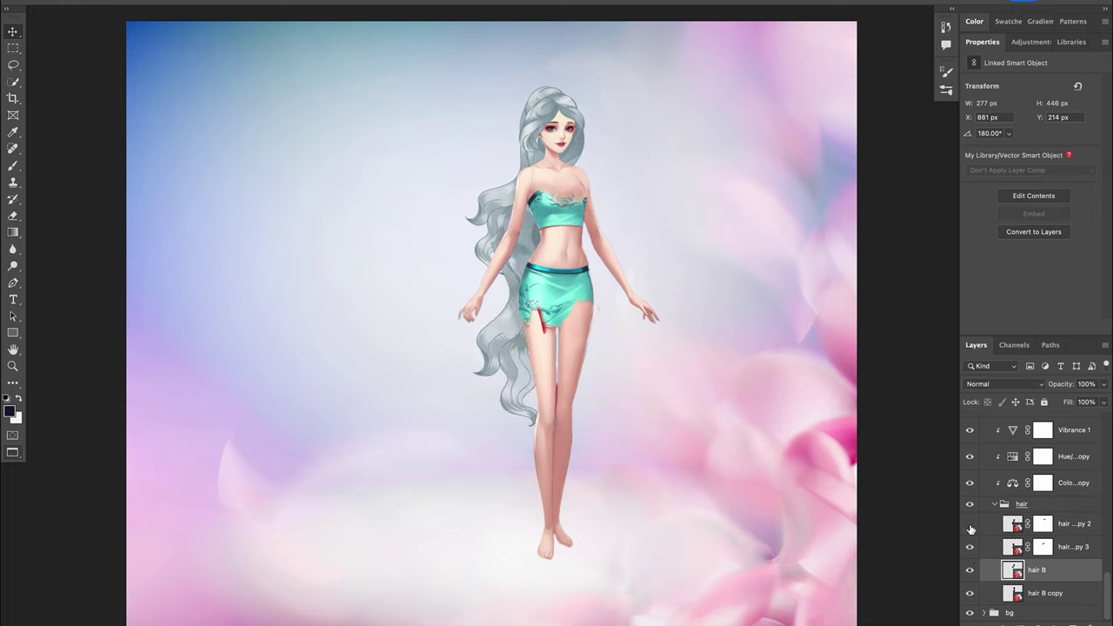
click(970, 524)
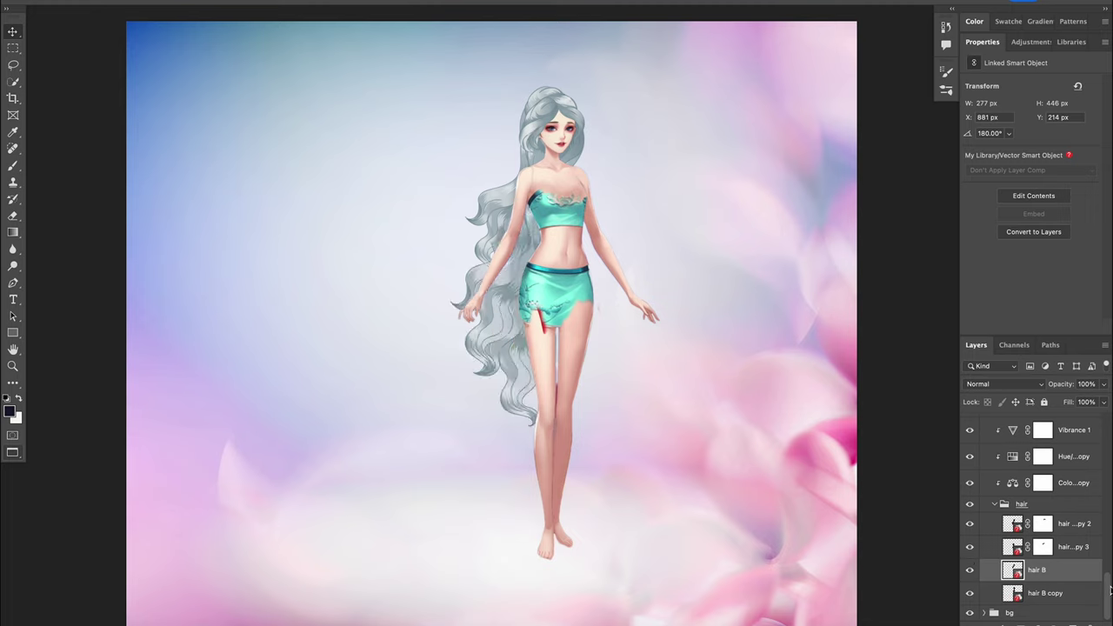
click(993, 504)
Show the blue ruffled gown's inner dress group and its puff L and puff arm sleeve layers
scroll(1000, 522, down, 3)
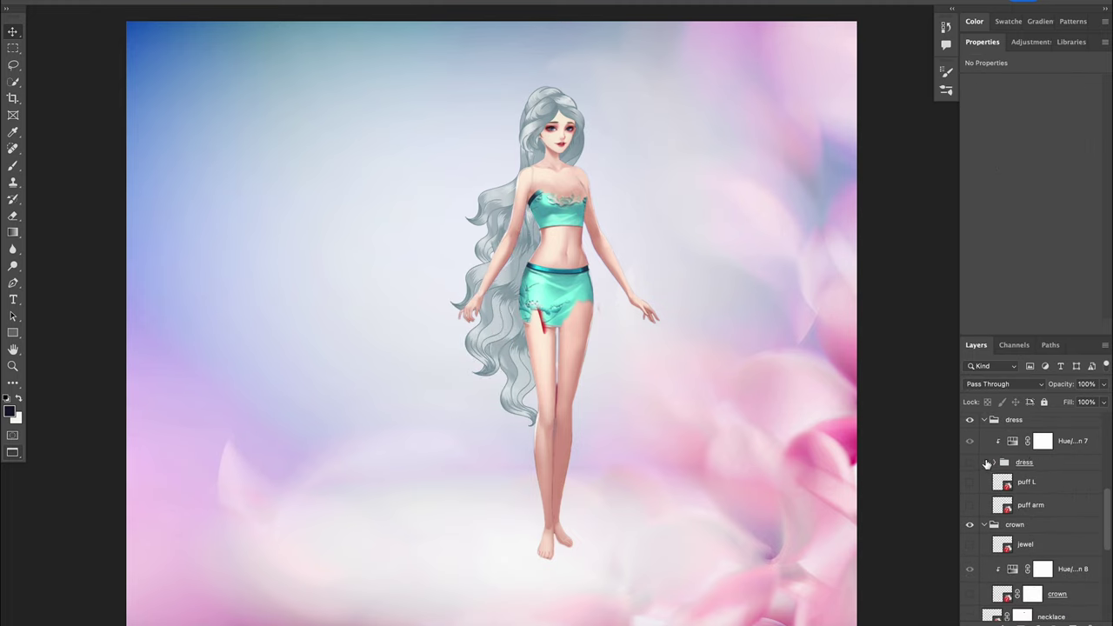
click(970, 462)
click(970, 483)
click(970, 506)
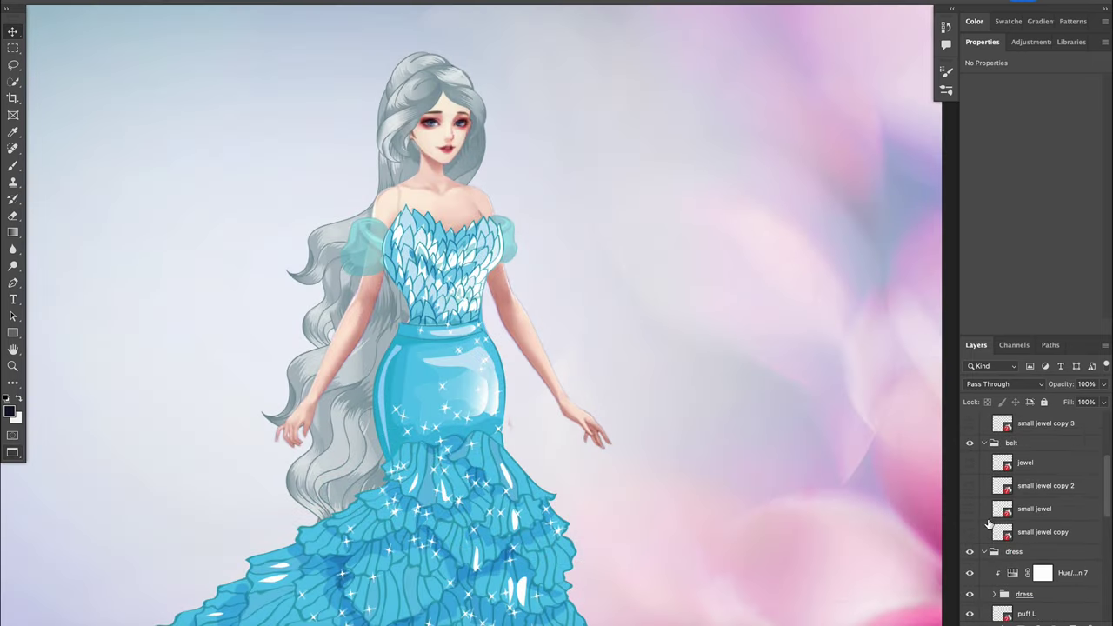
Show the belt's jewel and small jewel layers, and the crown with its blue jewel
drag(970, 532, 970, 464)
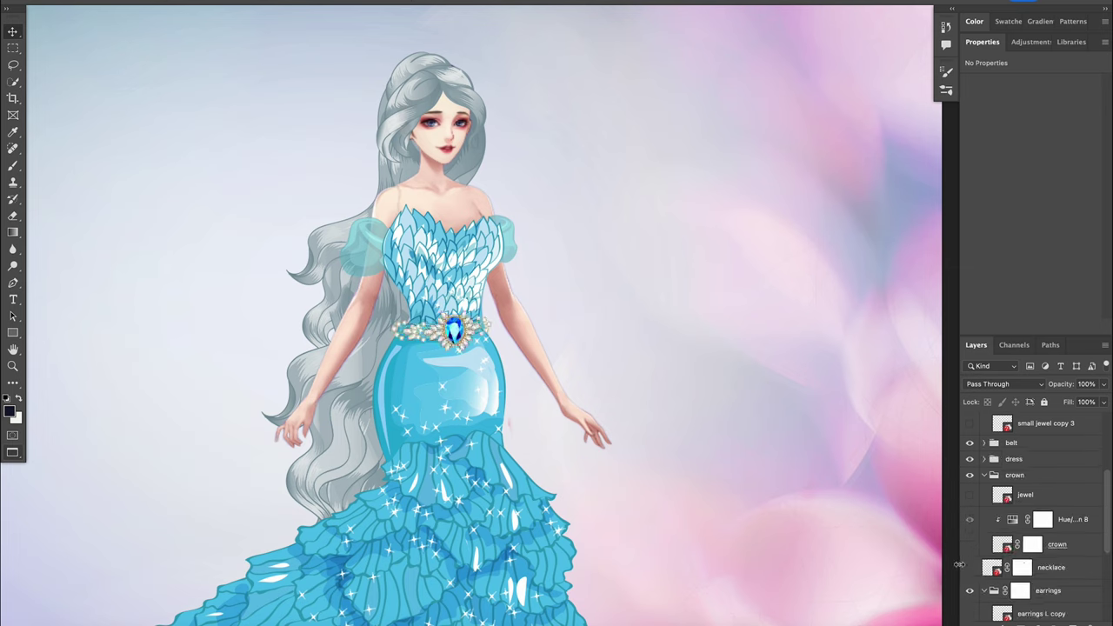
click(969, 545)
click(969, 494)
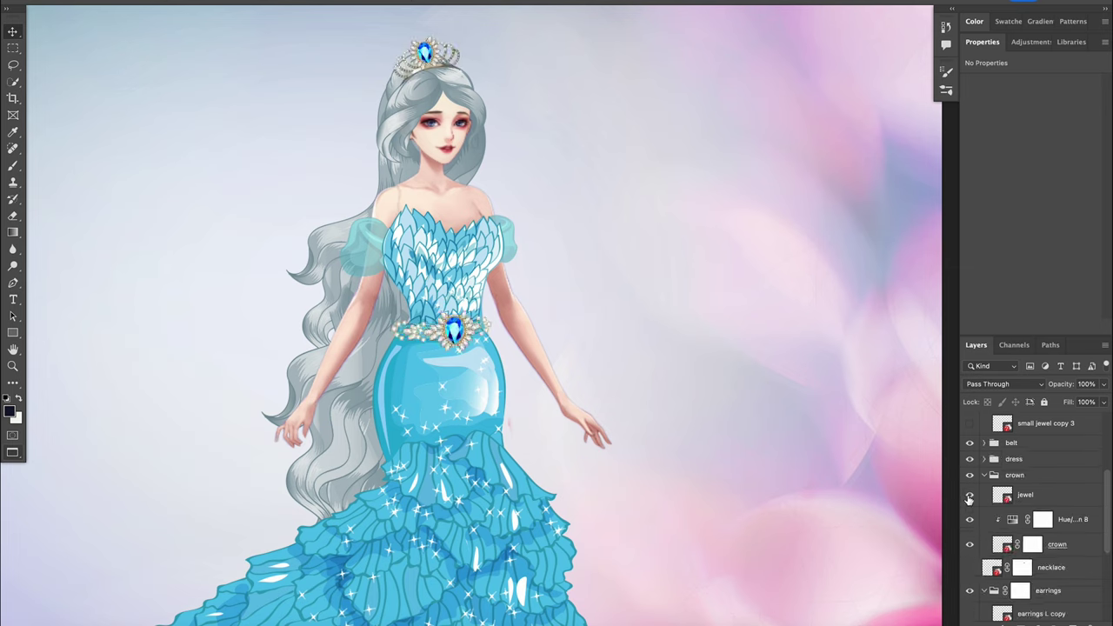
Show the necklace layer and the earrings of the blue gown outfit, collapsing the crown group
click(969, 568)
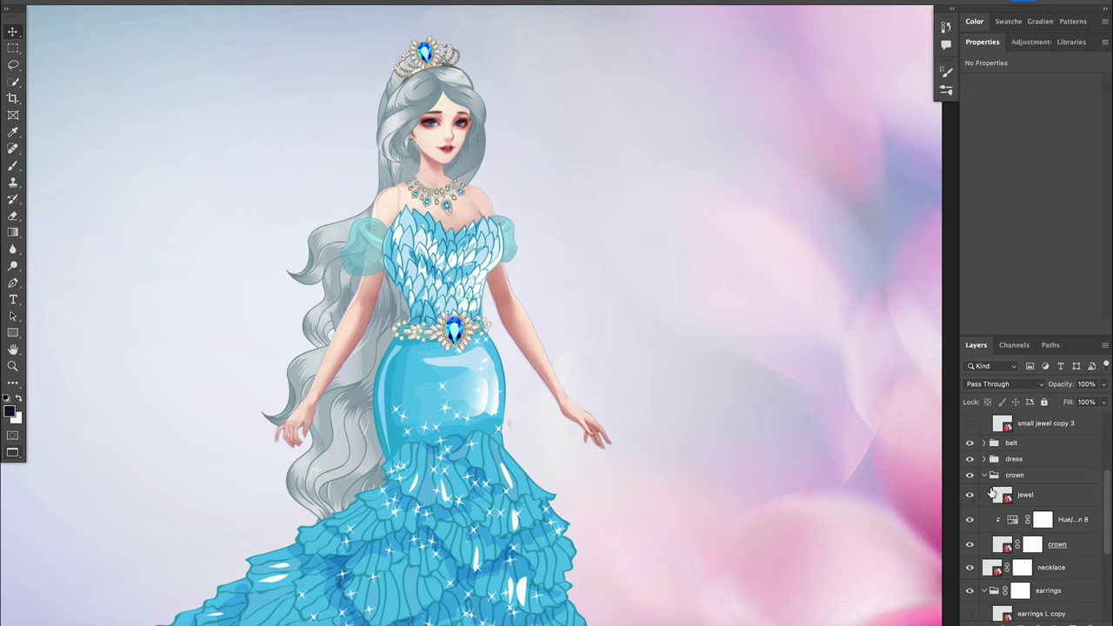
click(985, 475)
click(969, 540)
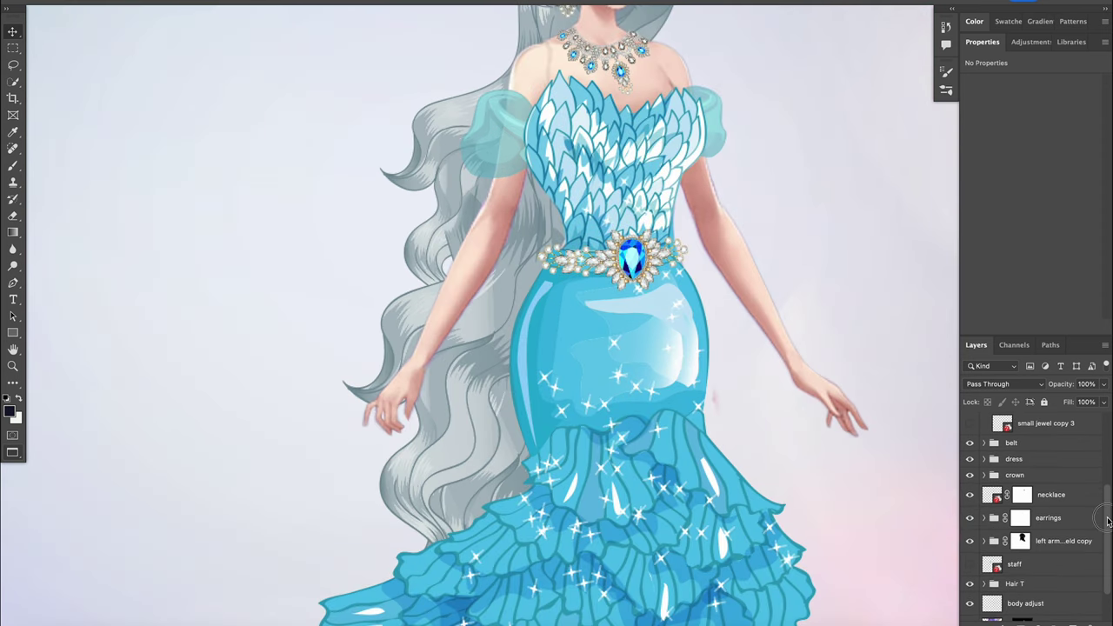
Show the bracelet's small jewel copy 3, small jewel copy 4 and jewel copy layers, and the staff layer
scroll(983, 507, up, 3)
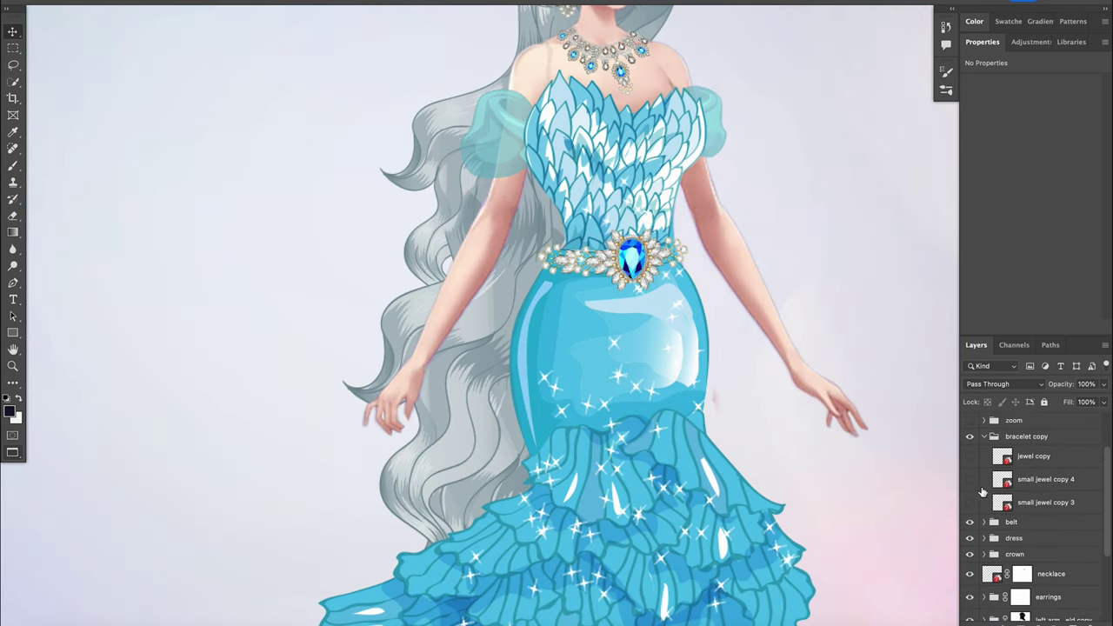
click(969, 502)
click(969, 479)
click(969, 456)
scroll(1034, 513, down, 3)
click(969, 514)
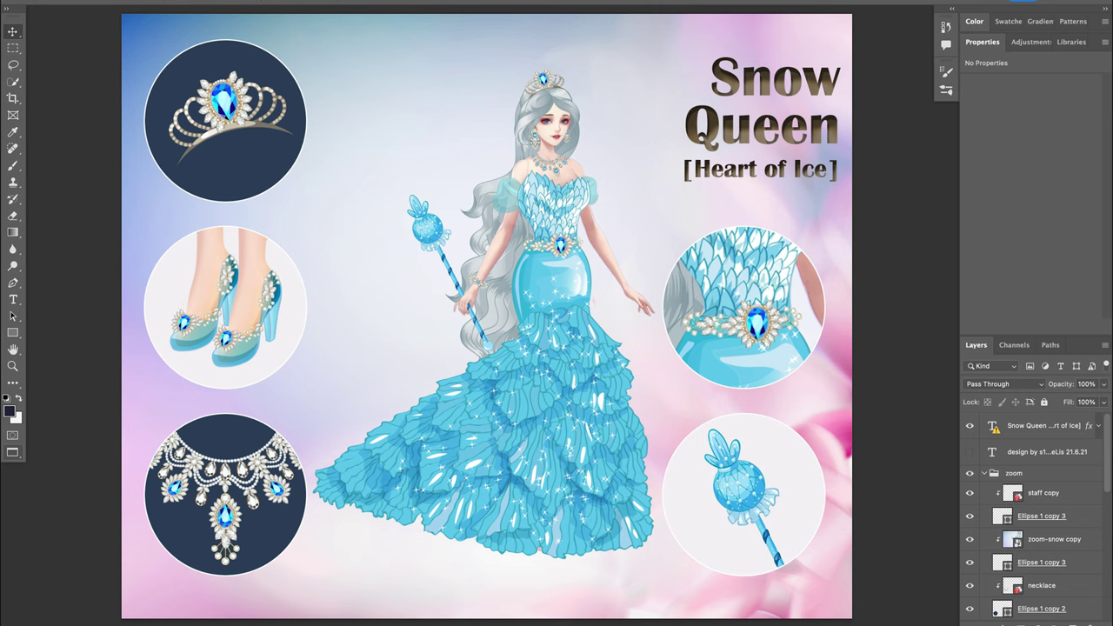
Show the designer credit text layer of the Snow Queen [Heart of Ice] design
click(969, 452)
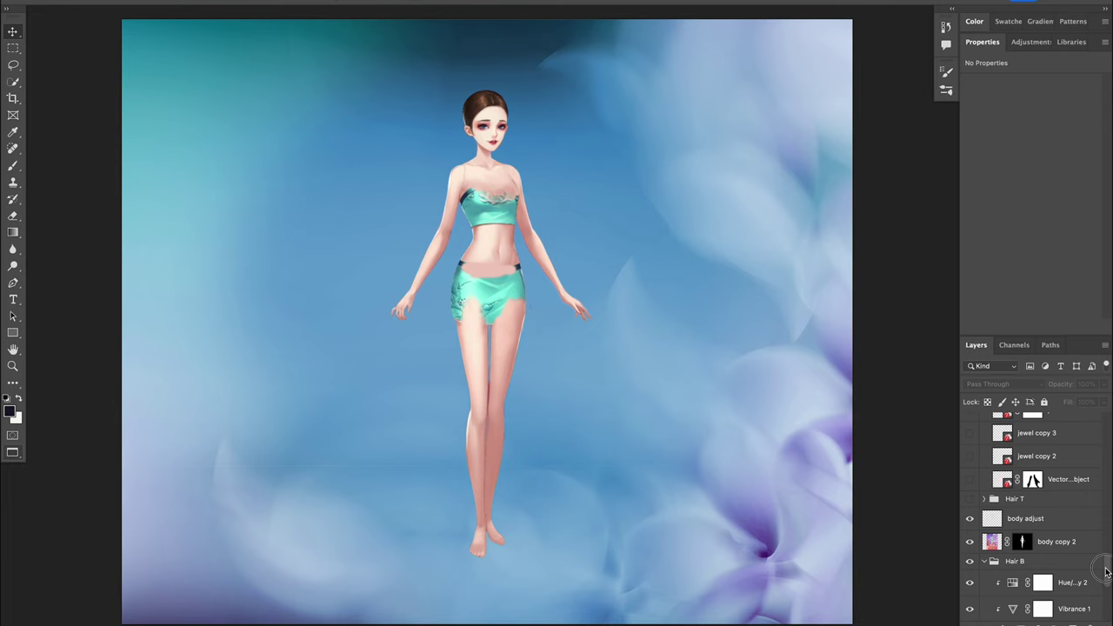
Show the next outfit's long blonde hair: the Hair T group, both masked hair copies and hair B
click(969, 498)
drag(1106, 570, 1105, 615)
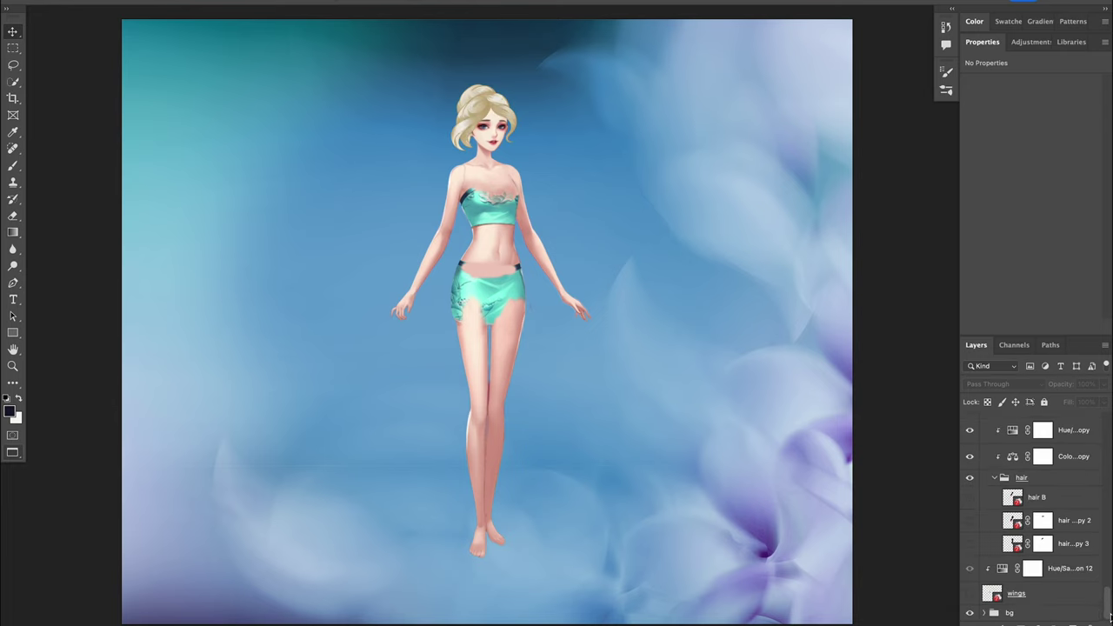
click(969, 544)
click(970, 520)
click(970, 498)
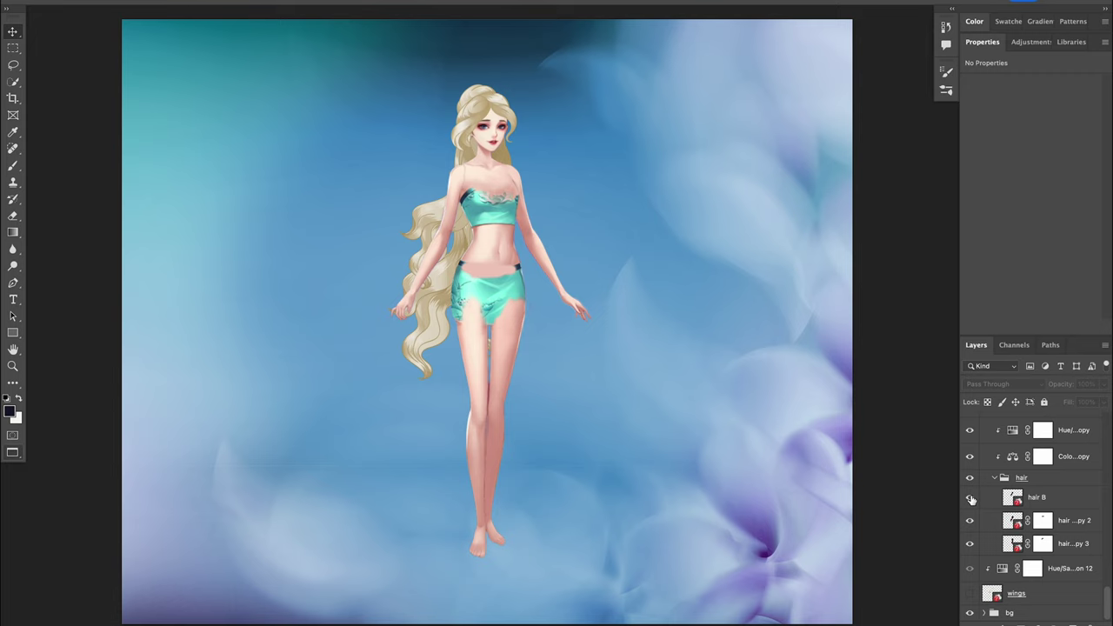
Show the white bodice layer together with its detail layers, Layer 14 and Layer 13
scroll(971, 499, up, 5)
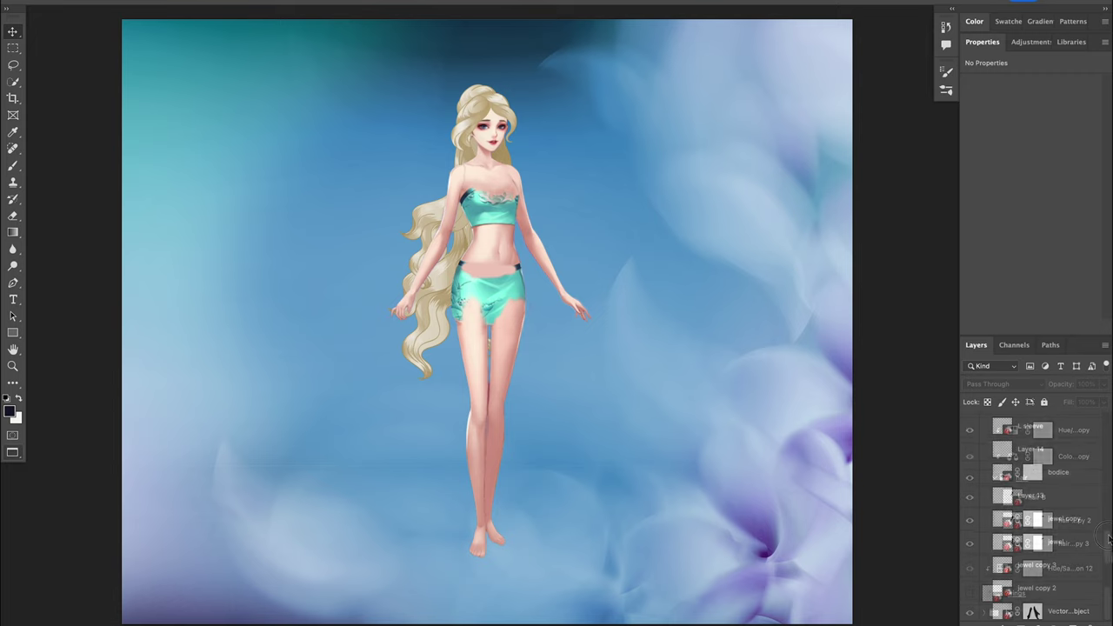
click(970, 474)
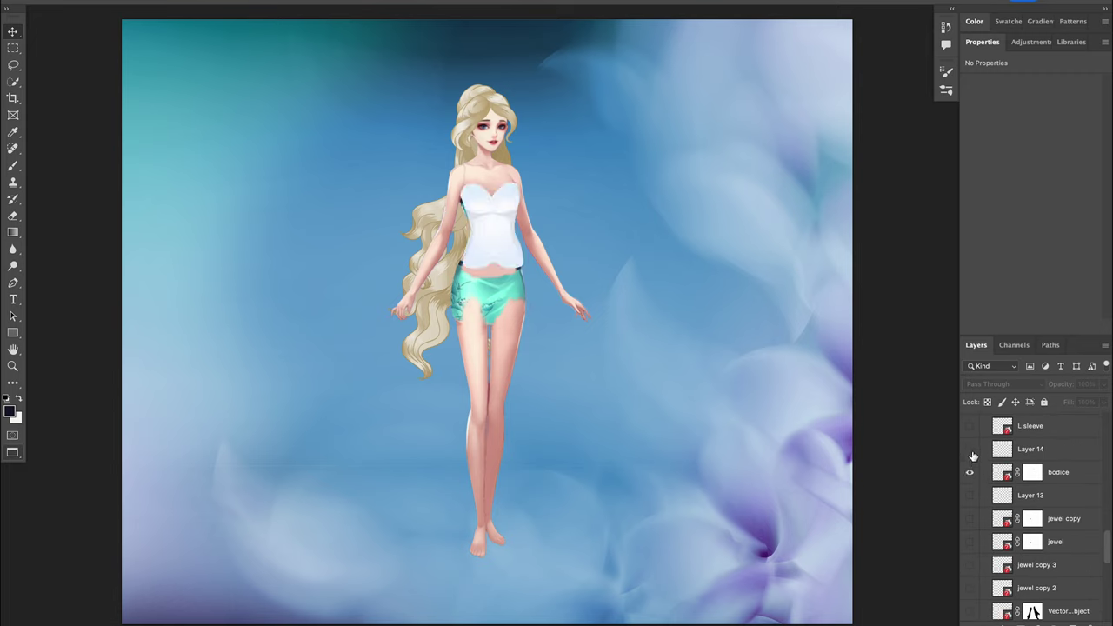
click(969, 450)
click(970, 495)
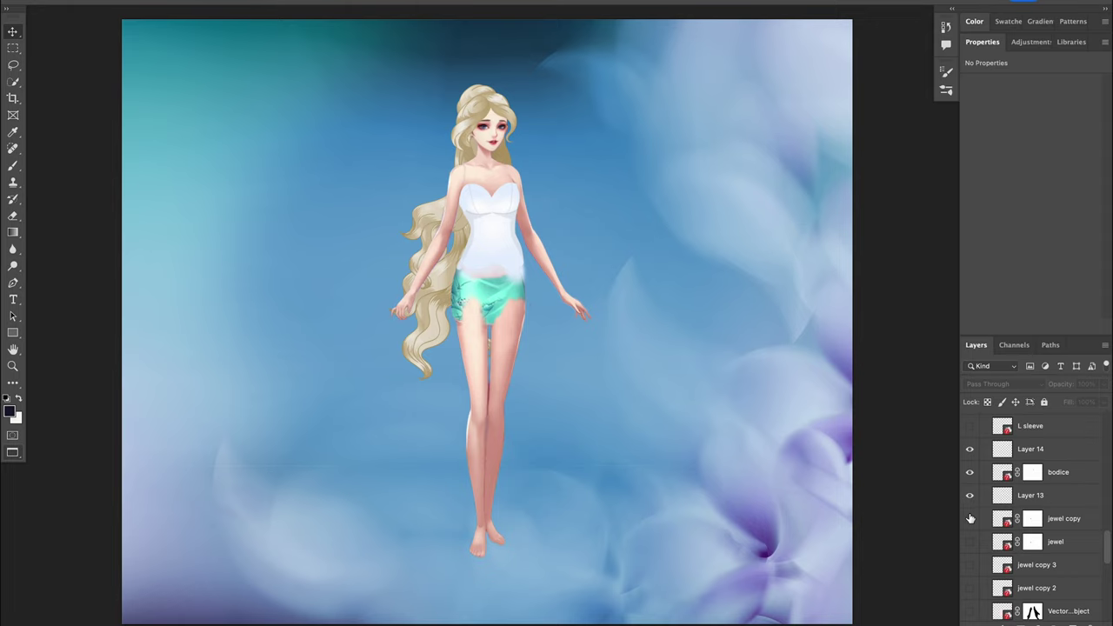
Show the first half of the neckline gems in the bodice jewel top group, chain s copy 11 through chain s copy 6
scroll(970, 522, down, 1)
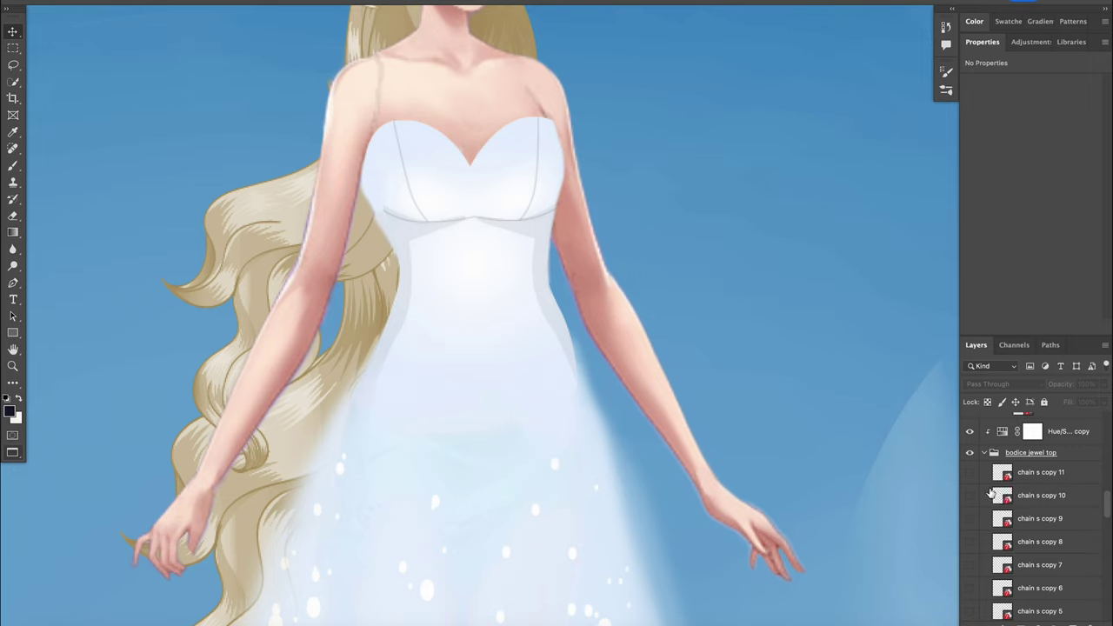
click(970, 473)
click(970, 495)
click(970, 518)
click(970, 541)
click(970, 564)
click(970, 587)
click(970, 611)
Show the remaining neckline gems in the bodice jewel top group, chain s copy 5 down to chain s
drag(1110, 502, 1109, 520)
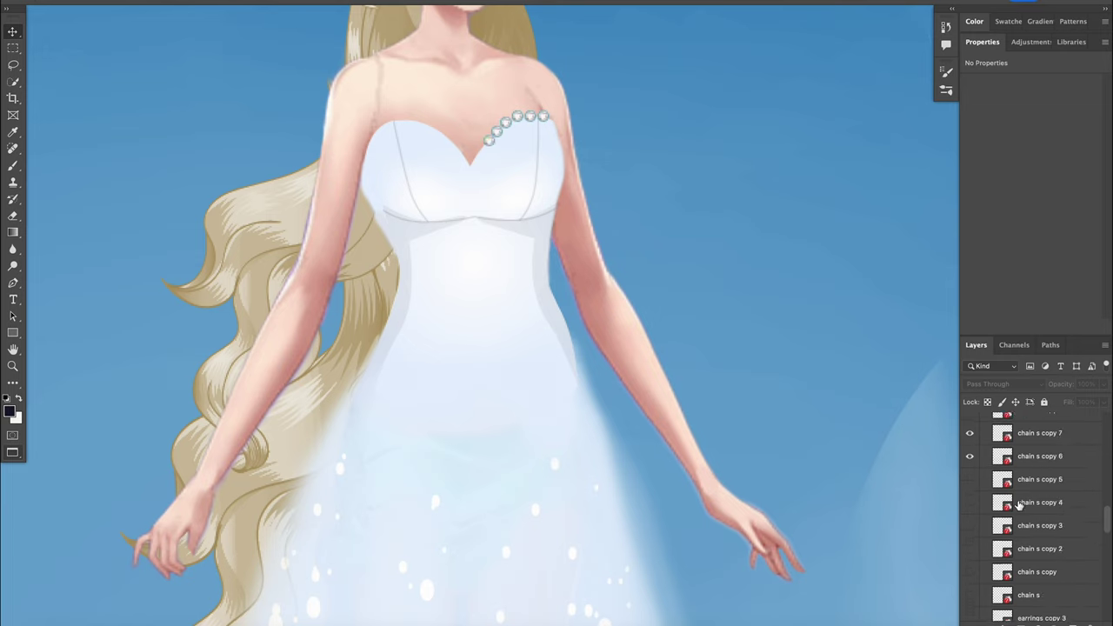
click(970, 479)
click(970, 503)
click(970, 526)
click(970, 549)
click(970, 572)
click(970, 594)
Show the jewelled pendant at the neckline's centre, layer earrings copy 3
drag(1109, 532, 1109, 545)
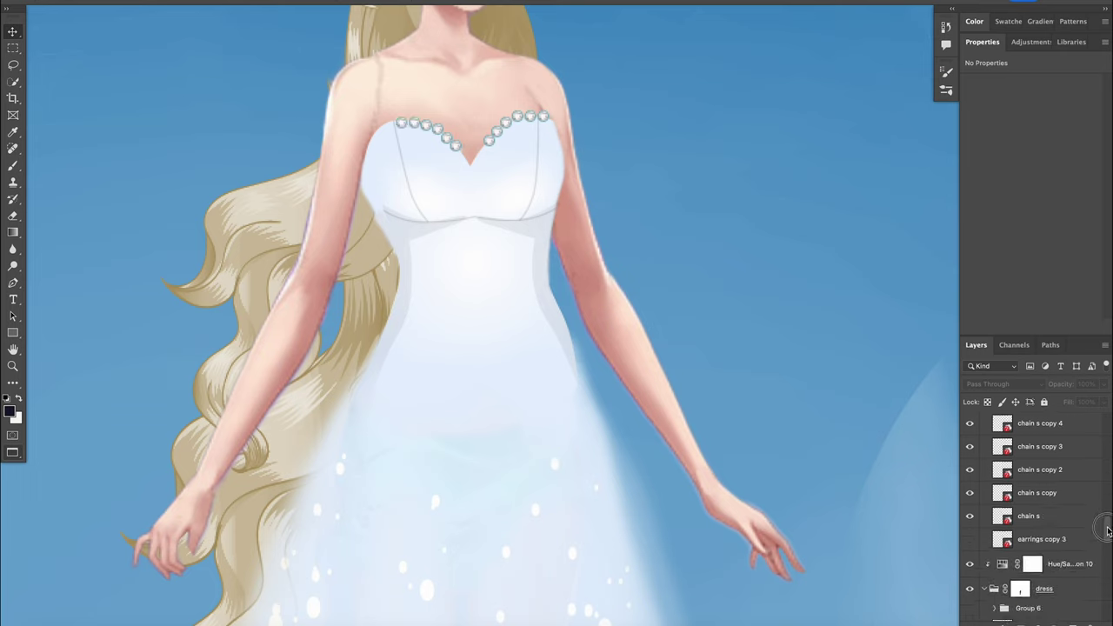
click(969, 538)
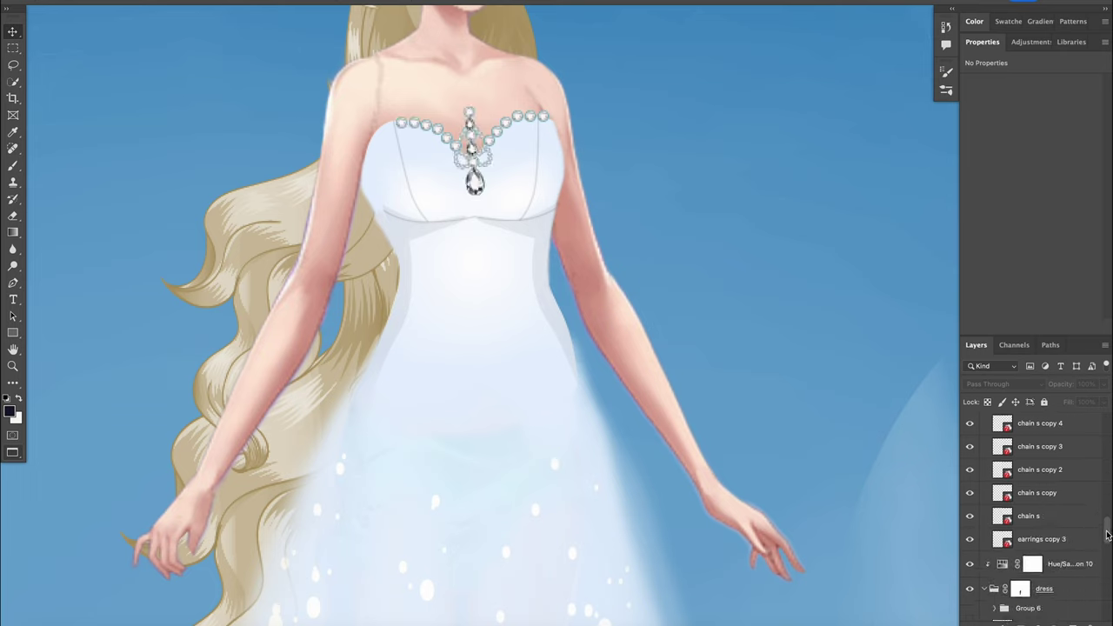
scroll(1035, 513, down, 3)
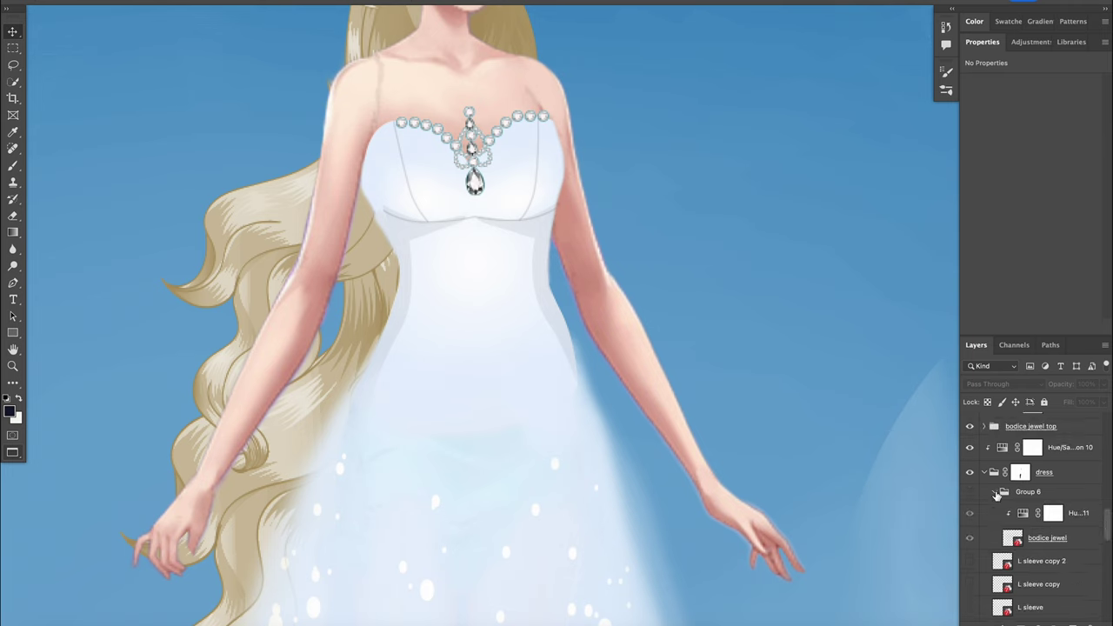
Show the jewelled belt, Group 6, and the beaded shoulder strands, layers L sleeve copy 2, L sleeve copy and L sleeve
click(970, 492)
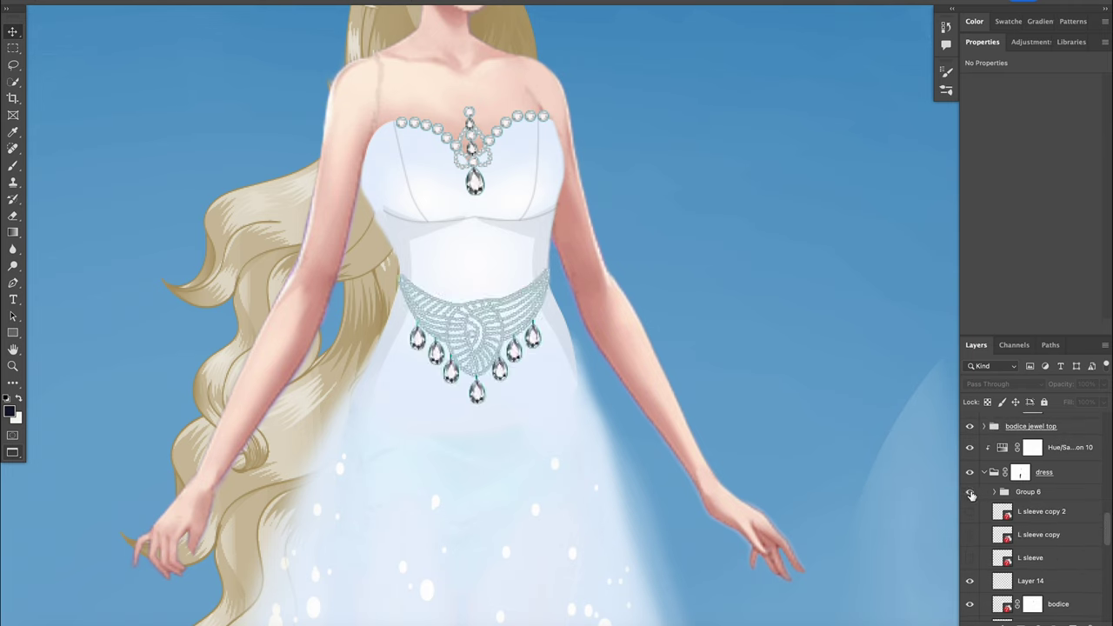
click(970, 511)
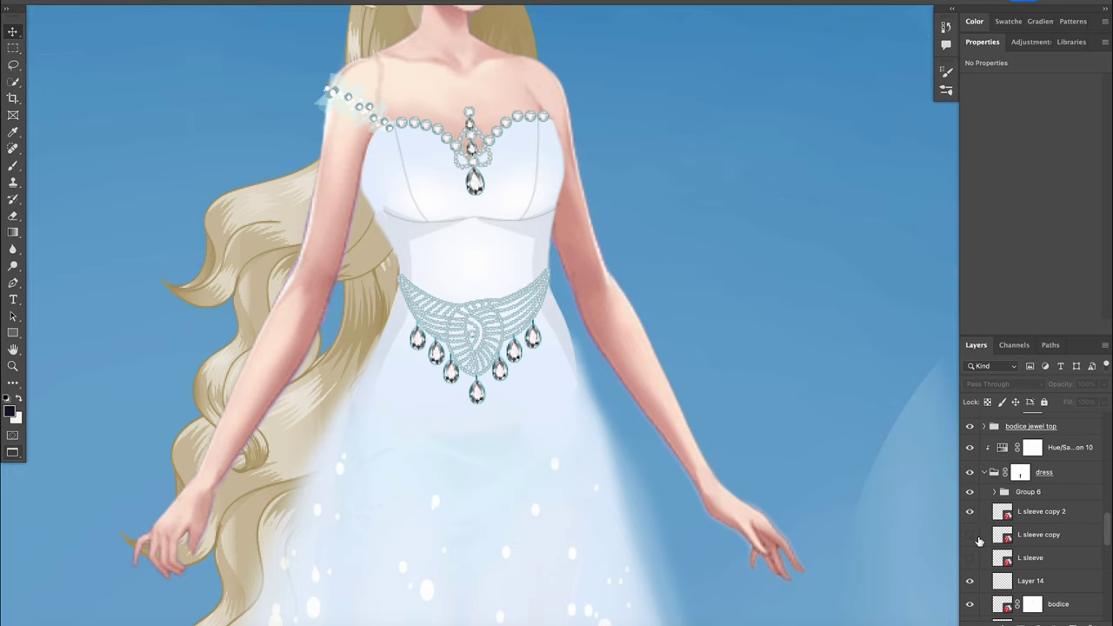
click(970, 534)
click(970, 557)
Show both translucent shoes in Group 5 of the shoes group, layers shoes copy and shoes
click(1107, 527)
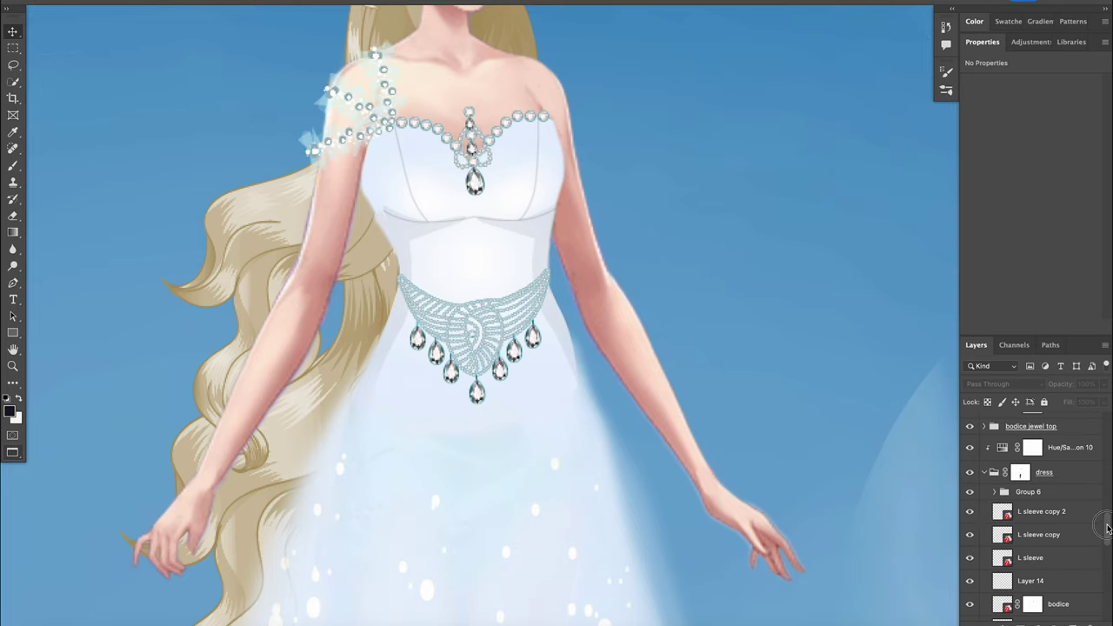
drag(1107, 527, 1105, 515)
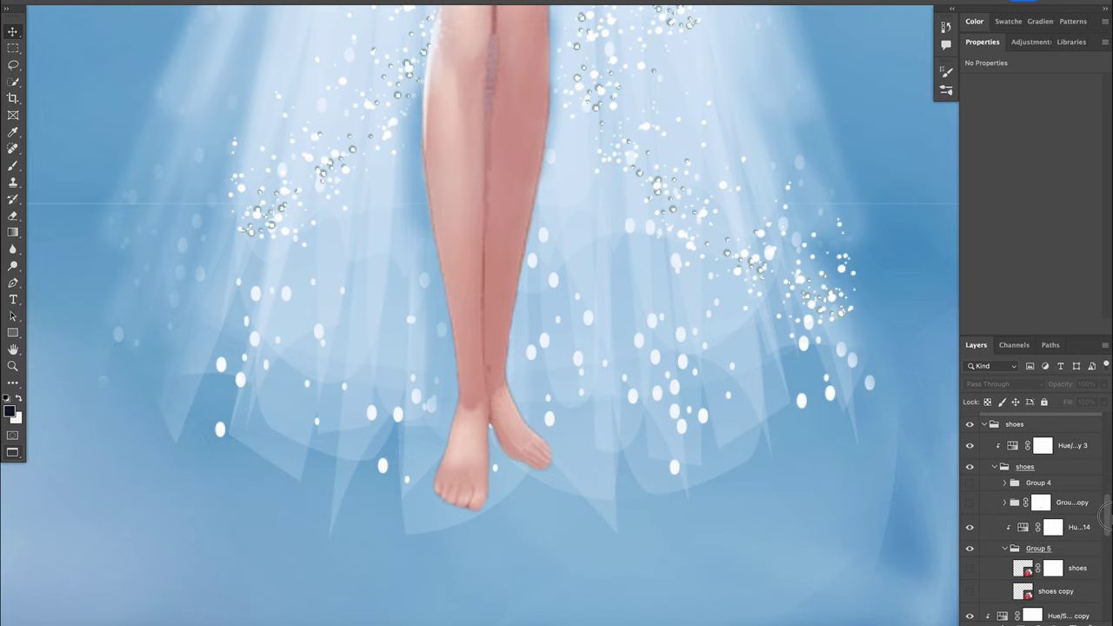
click(969, 591)
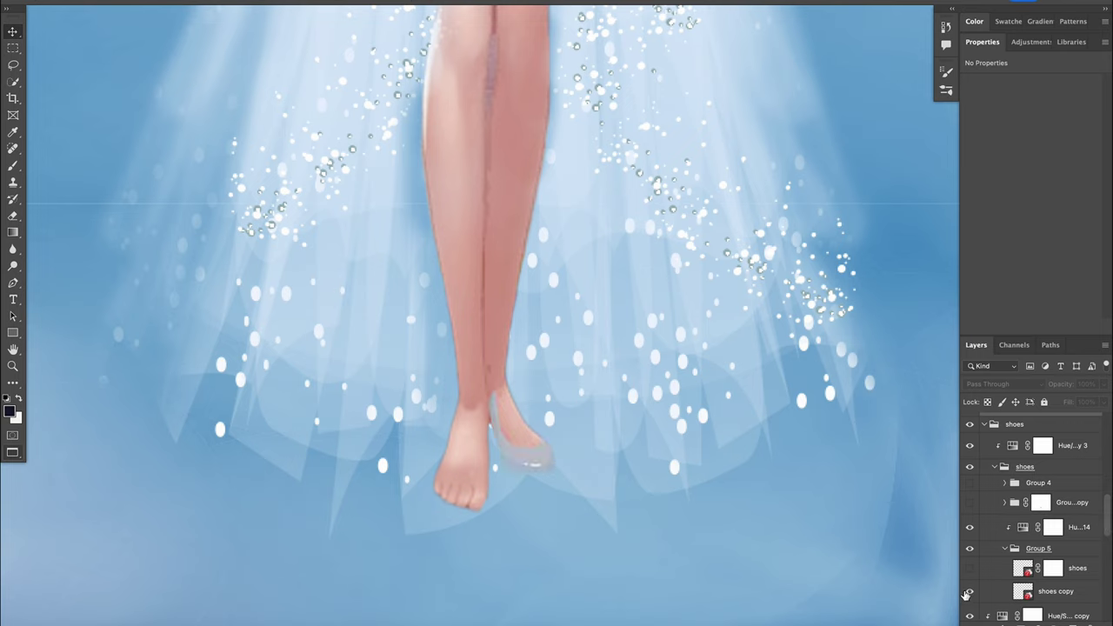
click(969, 569)
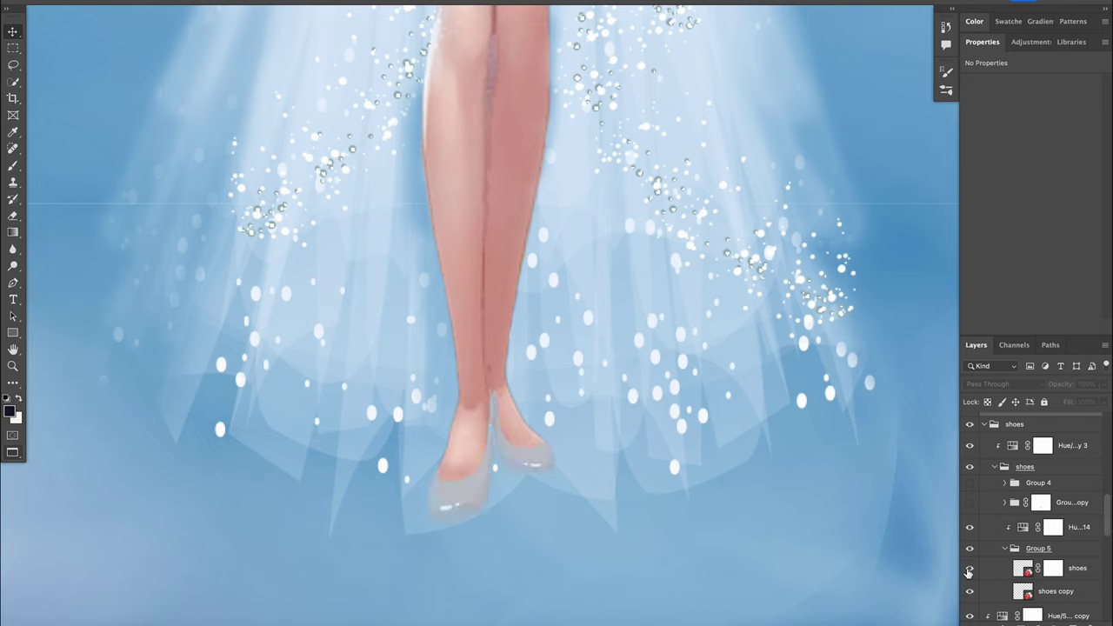
Show the first foot's jewellery in the masked group copy: earrings copy 4, chain s copy 12 and 13, and the three Group 3 ankle strands
click(969, 505)
click(969, 527)
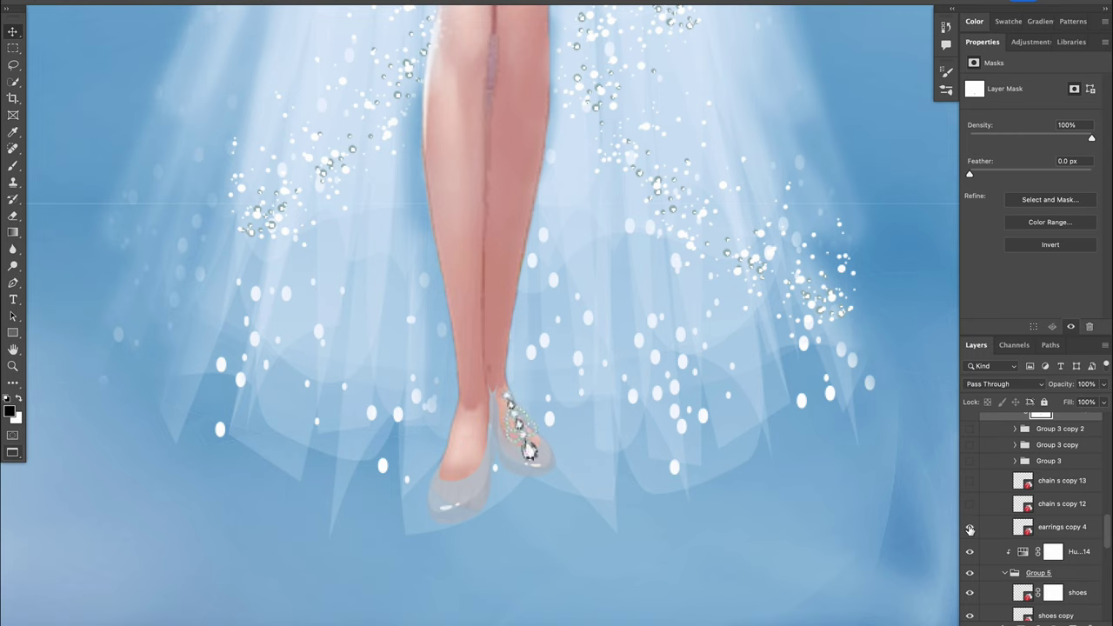
click(969, 504)
click(971, 480)
click(970, 460)
click(969, 445)
click(971, 430)
click(971, 430)
key(ctrl+j)
scroll(977, 551, up, 2)
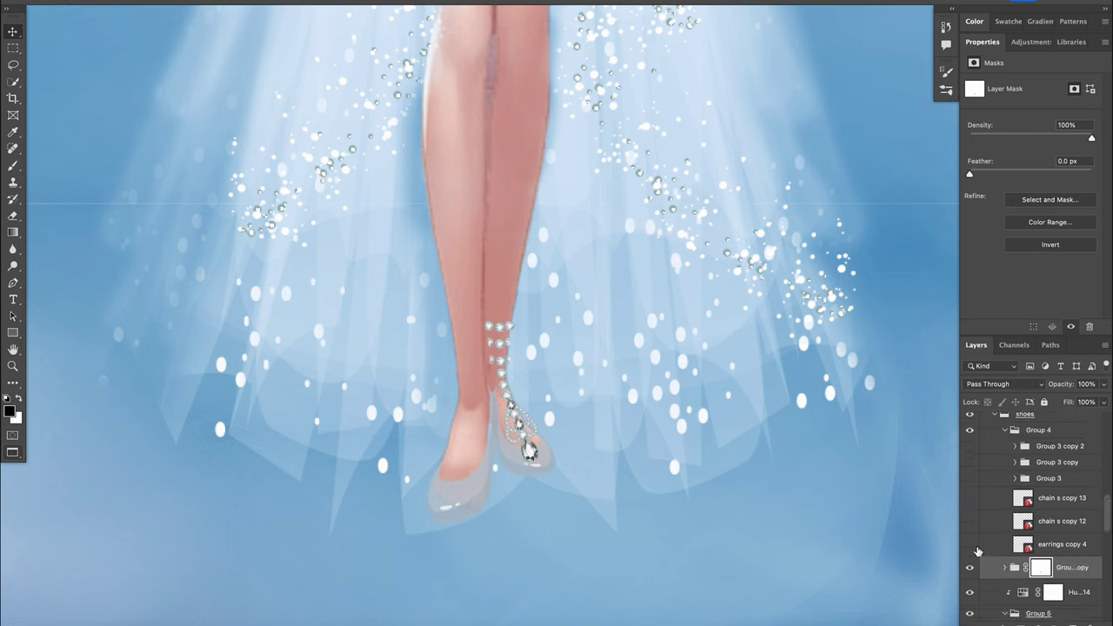
Show the other foot's matching jewellery in Group 4: earrings copy 4, chain s copy 12 and 13, and the three Group 3 ankle strands
click(977, 551)
click(969, 522)
click(965, 496)
scroll(970, 484, down, 1)
click(969, 464)
click(970, 448)
click(970, 433)
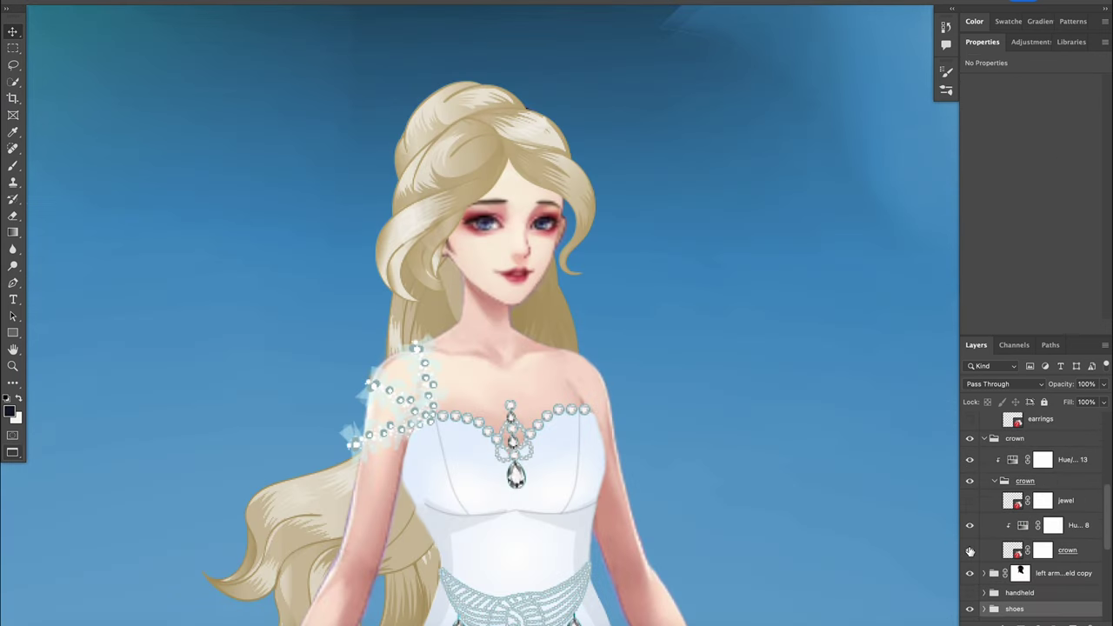
Show the crown layer and its jewel layer on the head, and collapse the crown group
click(969, 549)
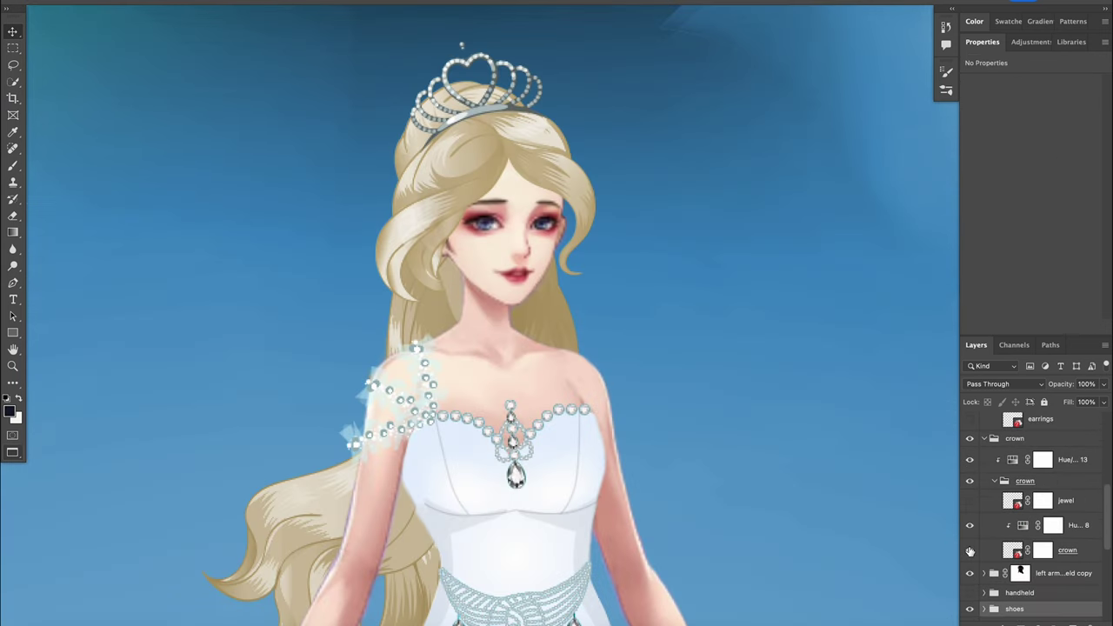
click(969, 501)
click(983, 438)
Show both earrings in the earrings group, layers earrings and earrings copy
scroll(1100, 486, up, 3)
scroll(1103, 483, up, 1)
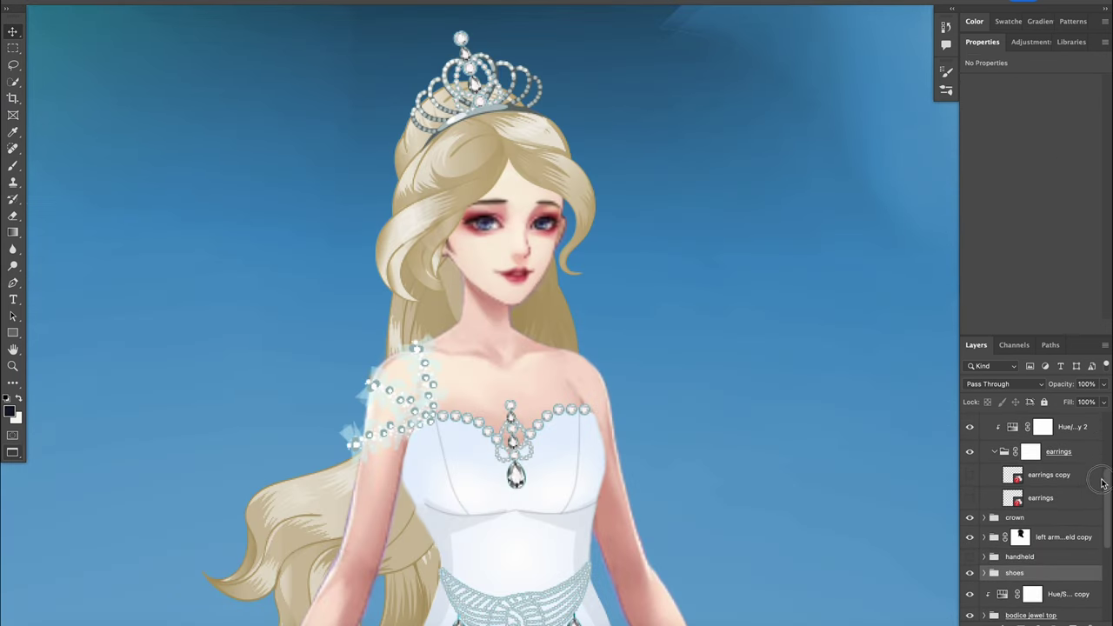
click(969, 497)
click(969, 475)
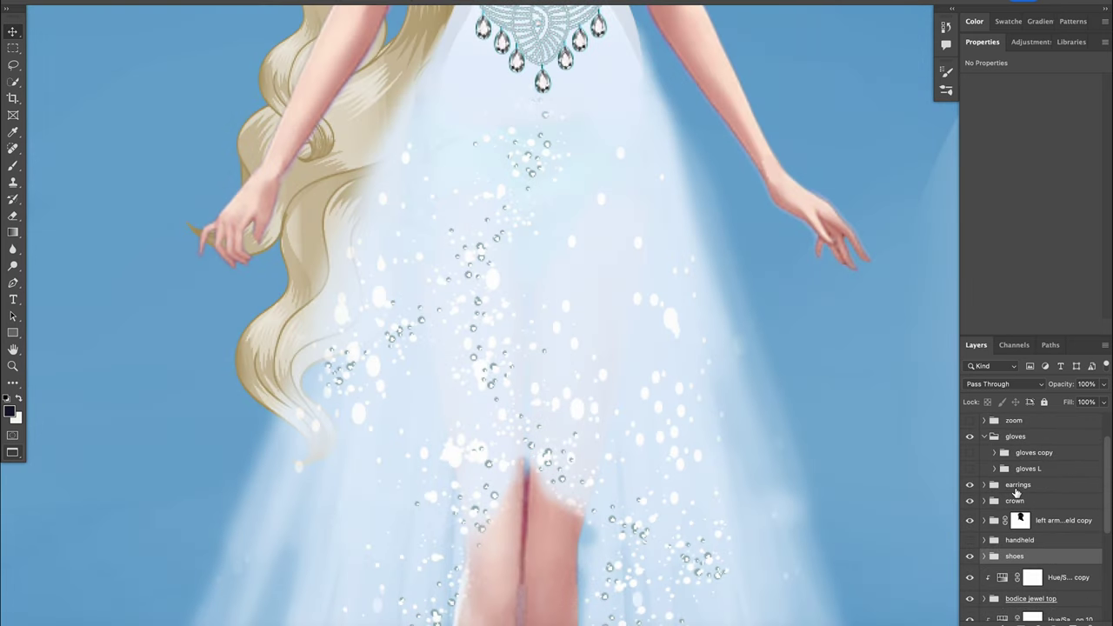
Show the beaded wrist pieces, groups gloves L and gloves copy, and the handheld sword group
click(970, 469)
click(970, 453)
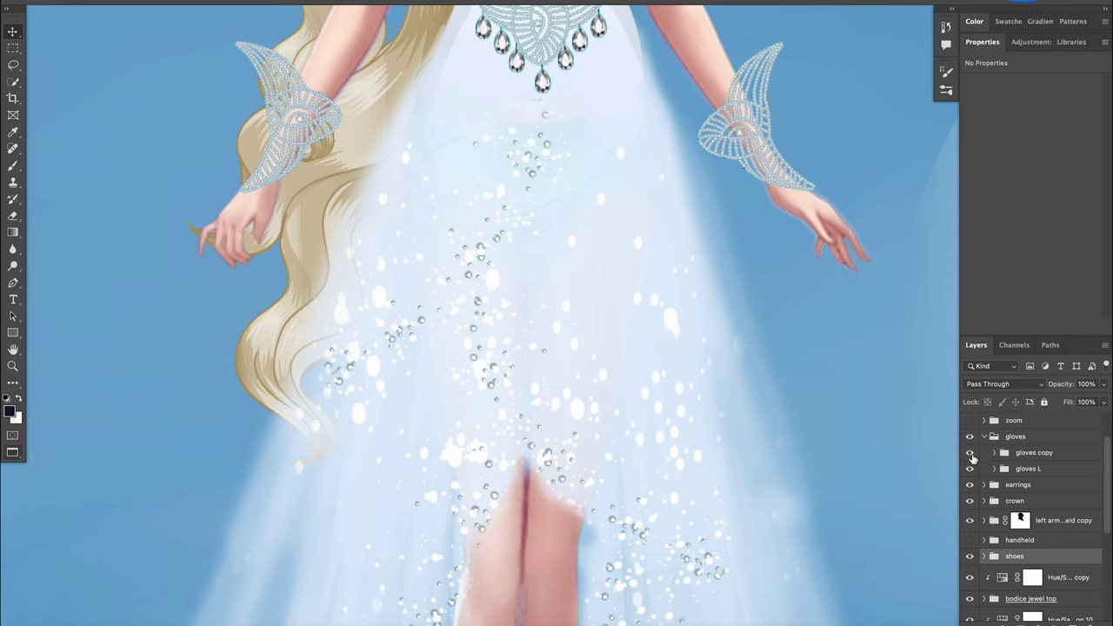
click(970, 541)
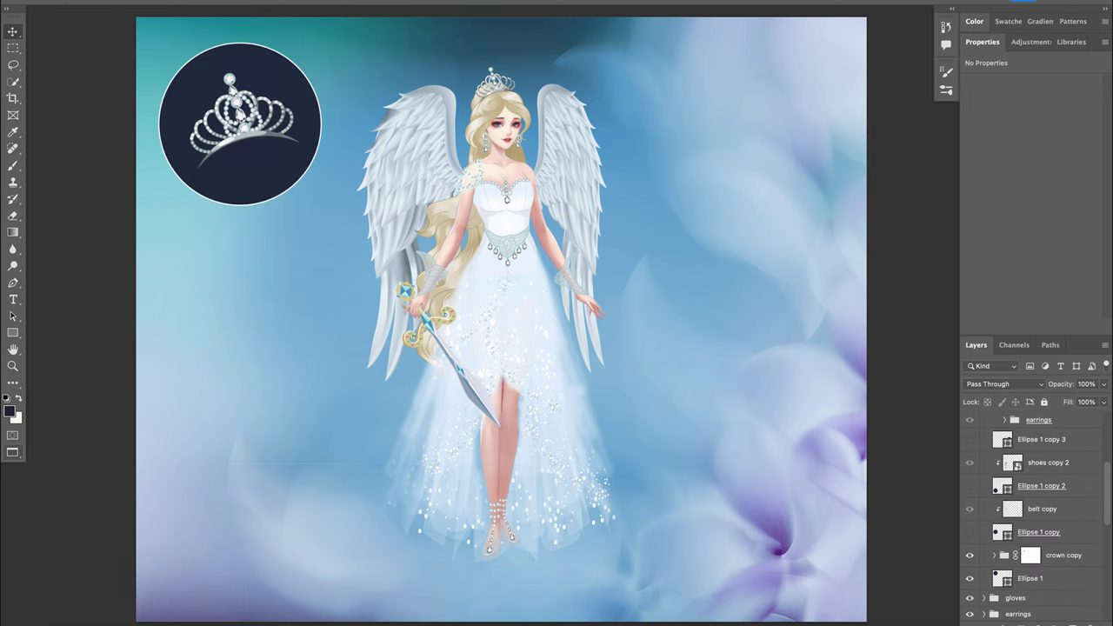
Show the zoom group's circular close-ups of the belt, shoes, sword and earrings
click(970, 531)
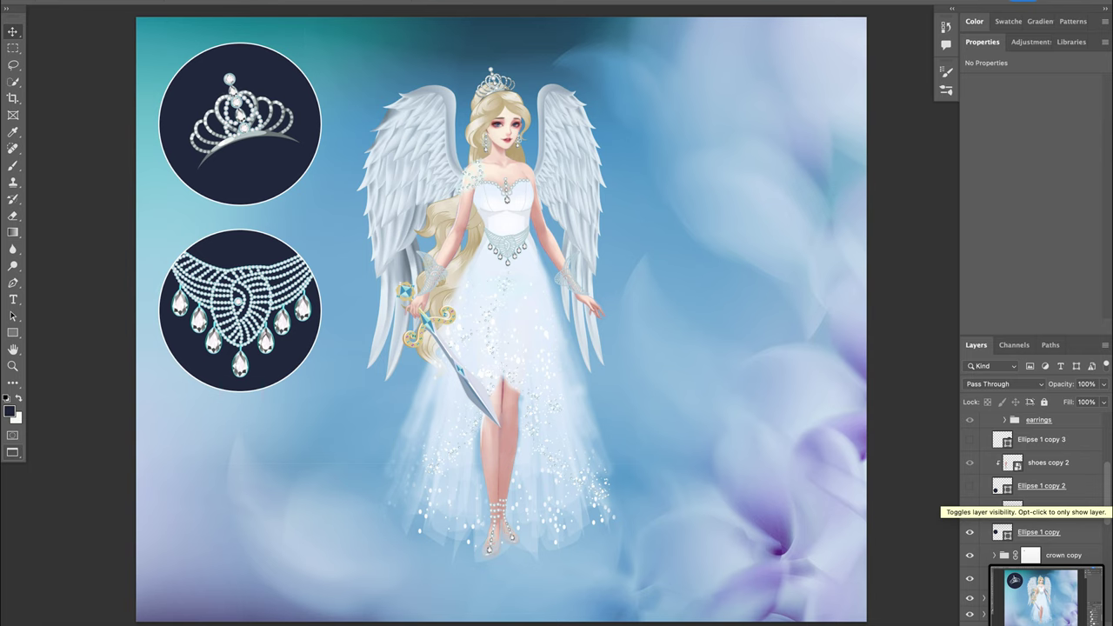
drag(970, 509, 970, 485)
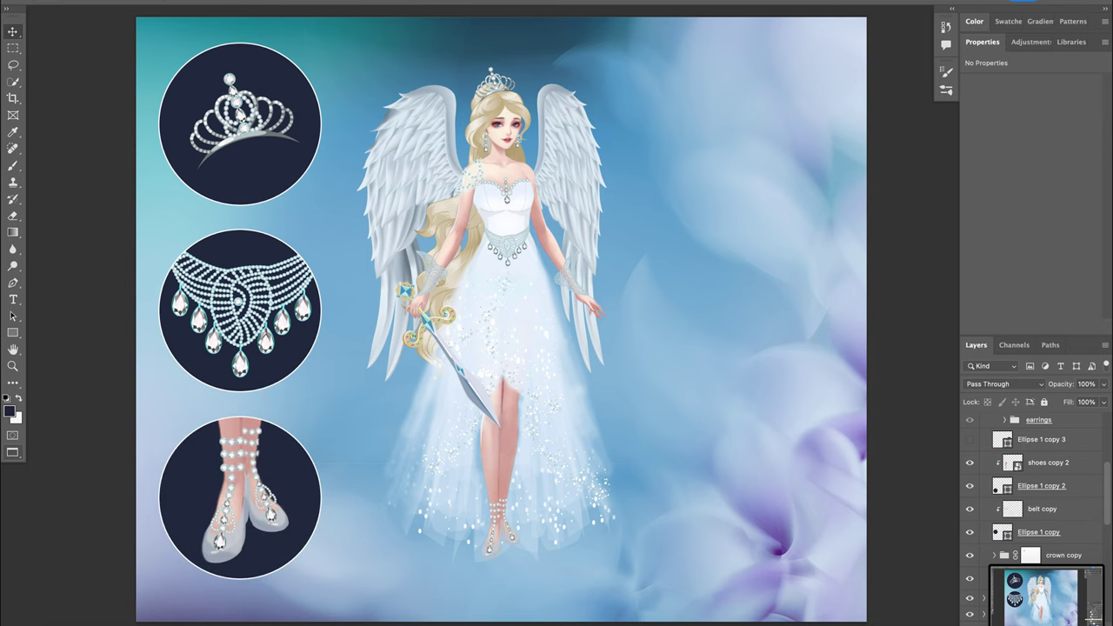
click(970, 613)
scroll(1034, 522, up, 1)
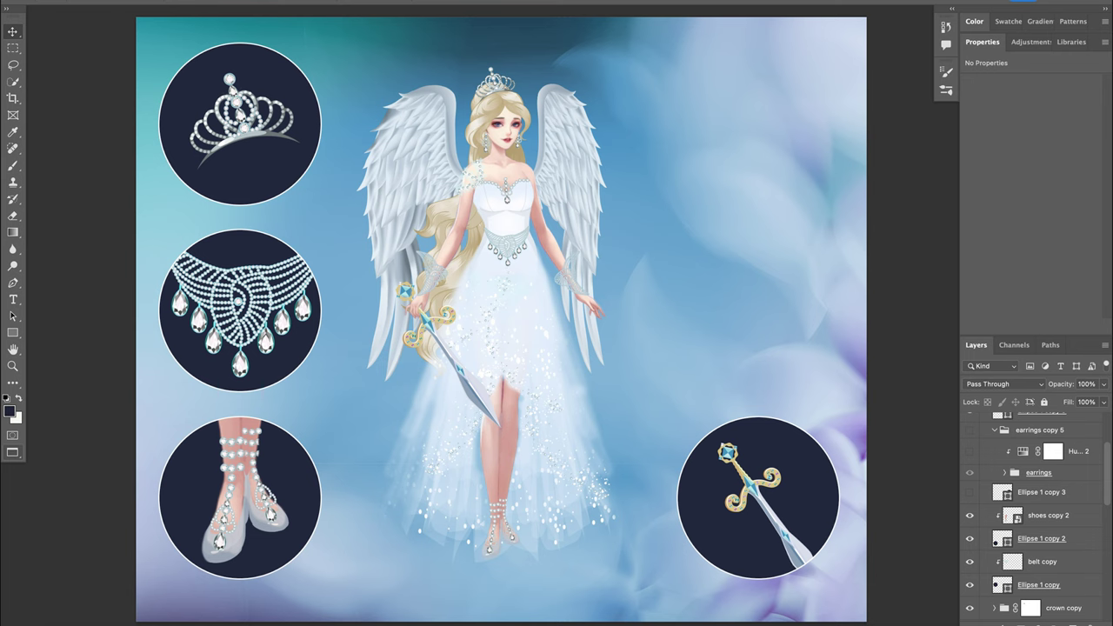
drag(970, 492, 970, 429)
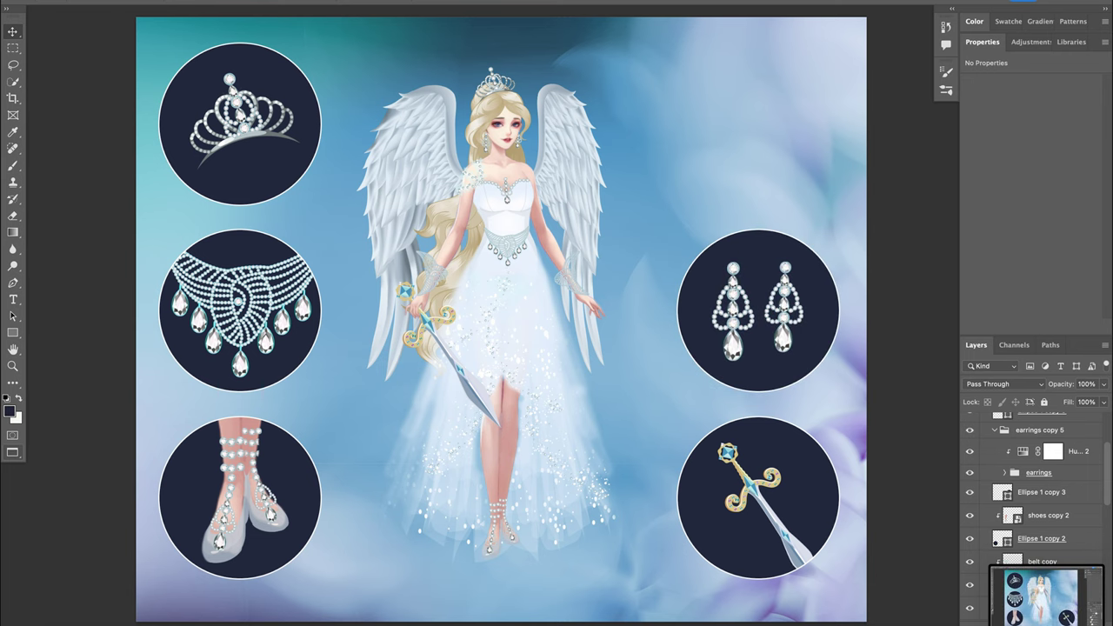
Show the Guardian Angel title and the design credit text layer
scroll(1034, 504, up, 2)
click(970, 425)
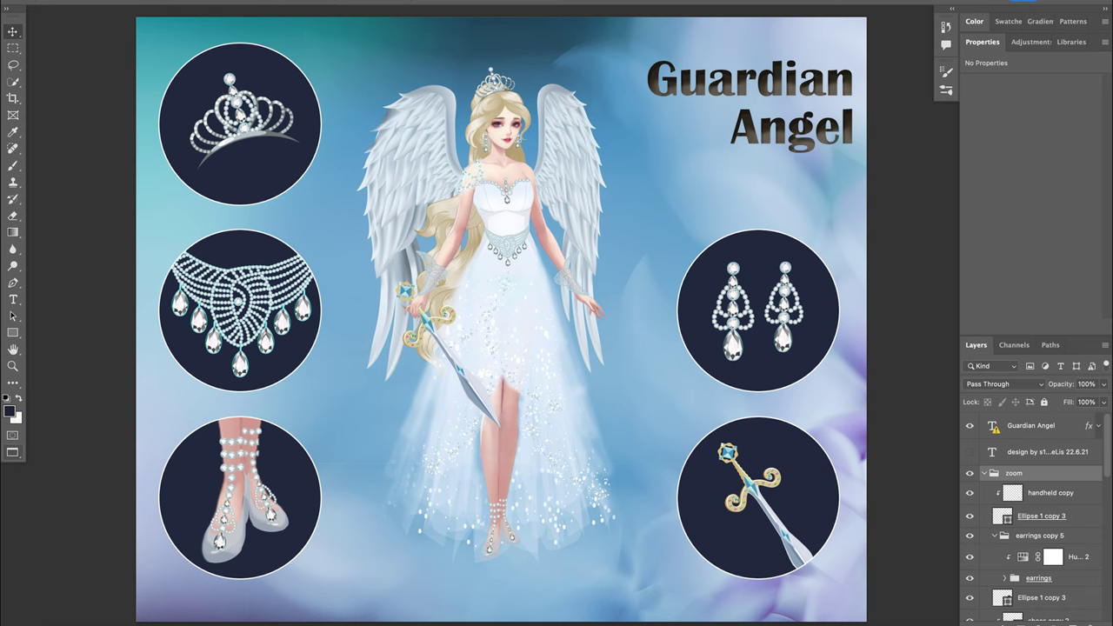
click(970, 452)
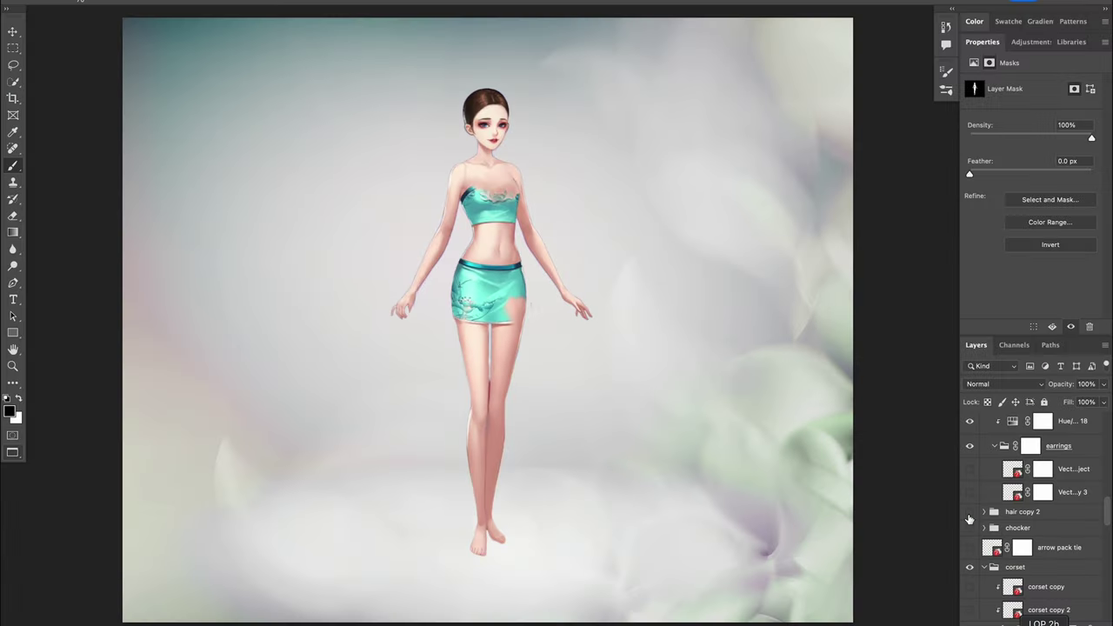
Show the braided hair group, hair copy 2, and the top group's layers top, Layer 15 and Layer 16
click(970, 513)
scroll(970, 516, down, 3)
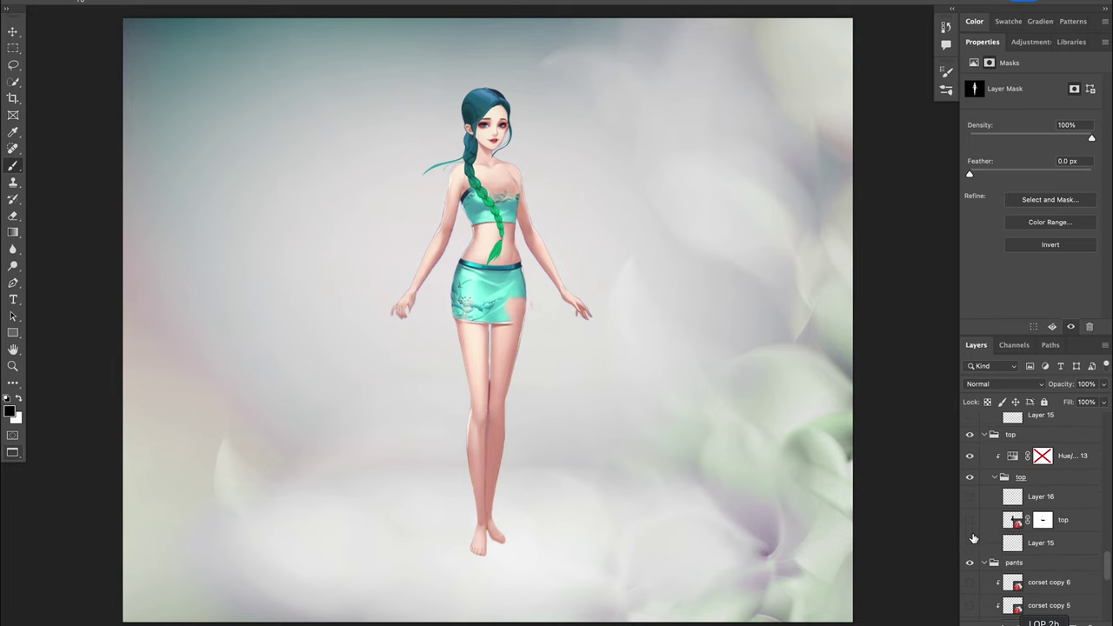
click(971, 520)
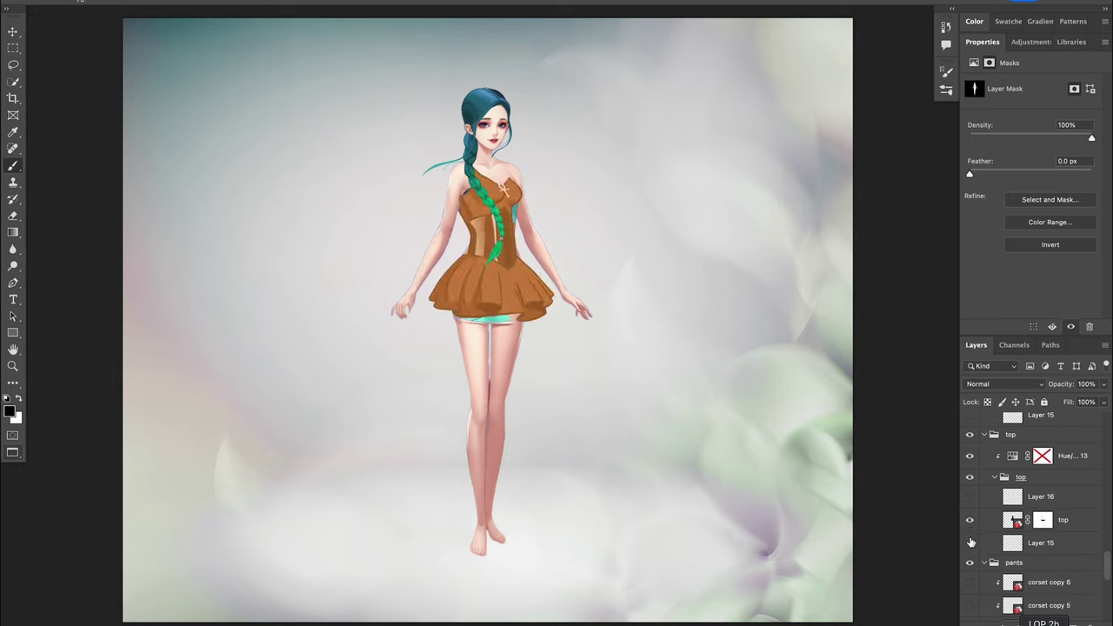
click(970, 543)
click(970, 497)
Show the top copy group's layers Layer 15, top and Layer 16 for the darker brown dress
key(ctrl+j)
click(970, 500)
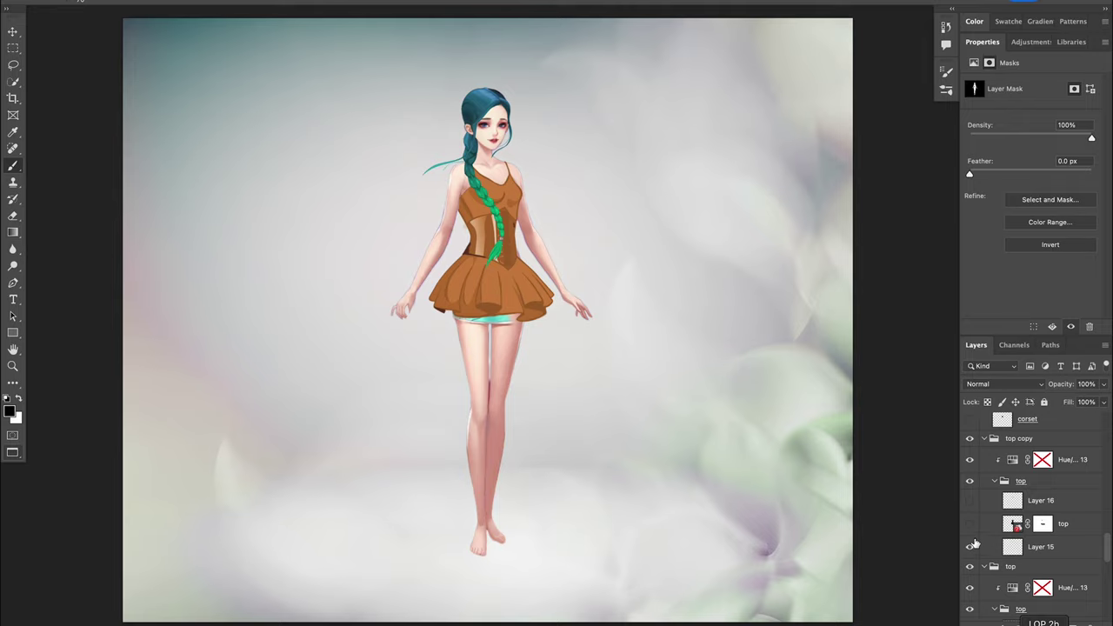
click(972, 524)
click(970, 501)
click(971, 500)
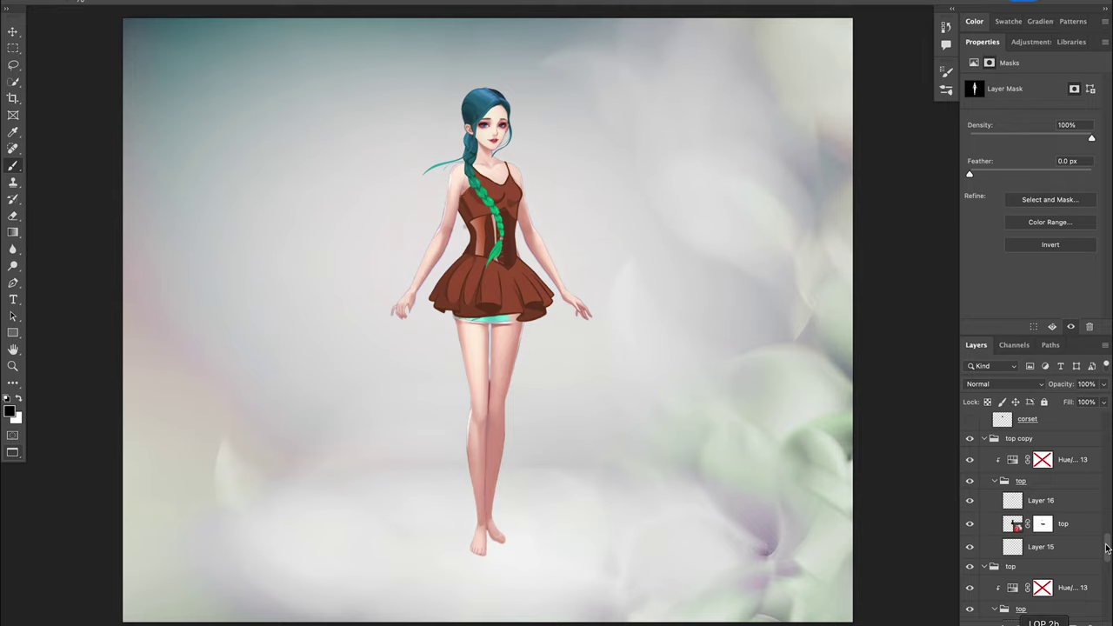
Show the black corset base and its ornament layers corset, corset copy 2 and corset copy
scroll(1106, 548, up, 2)
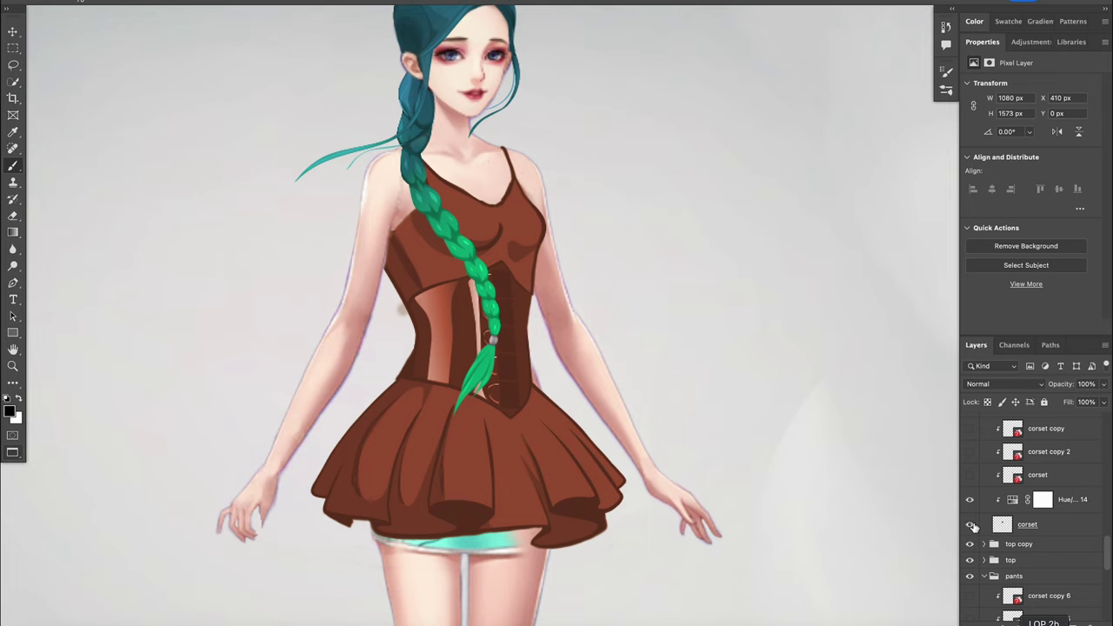
click(971, 525)
scroll(971, 525, up, 3)
click(970, 555)
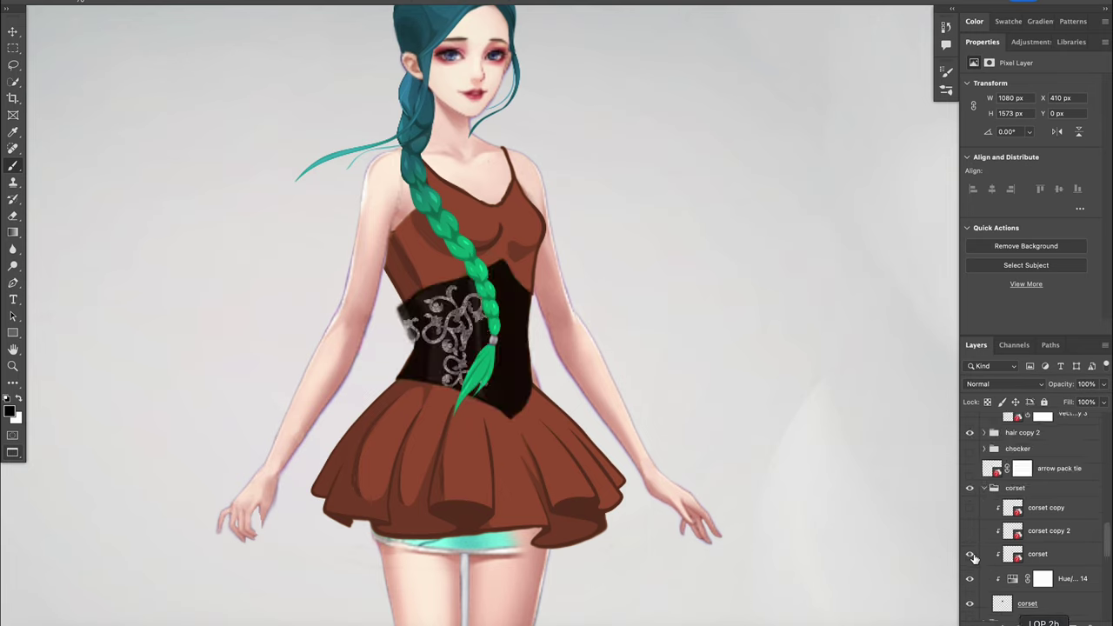
click(970, 531)
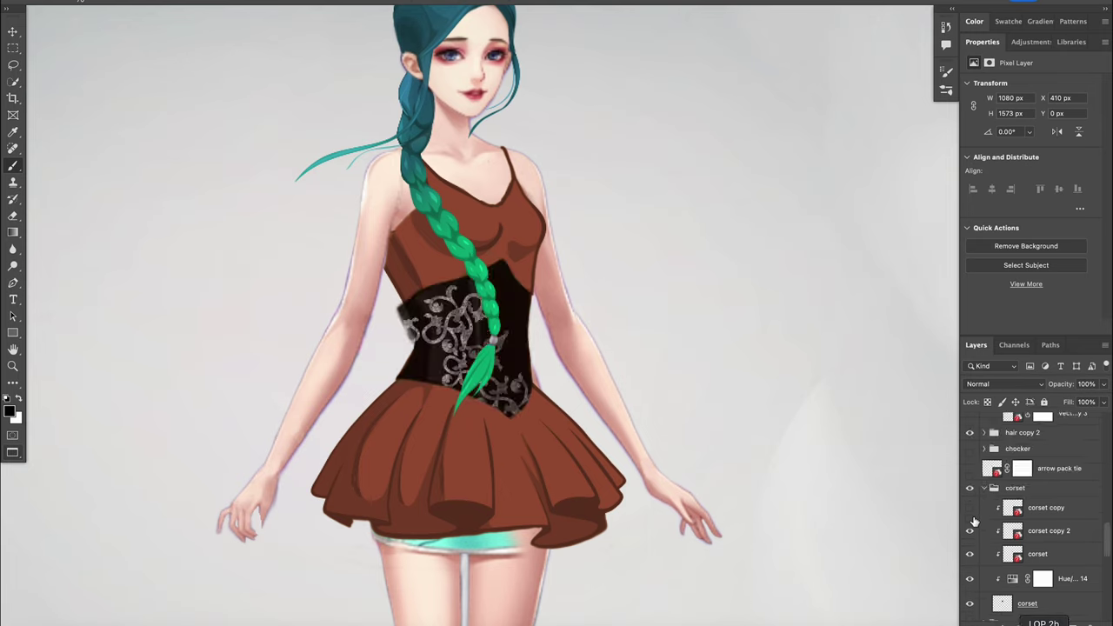
click(970, 508)
Show the neck band group, chocker, and the quiver's shoulder strap, layer arrow pack tie
scroll(971, 514, up, 1)
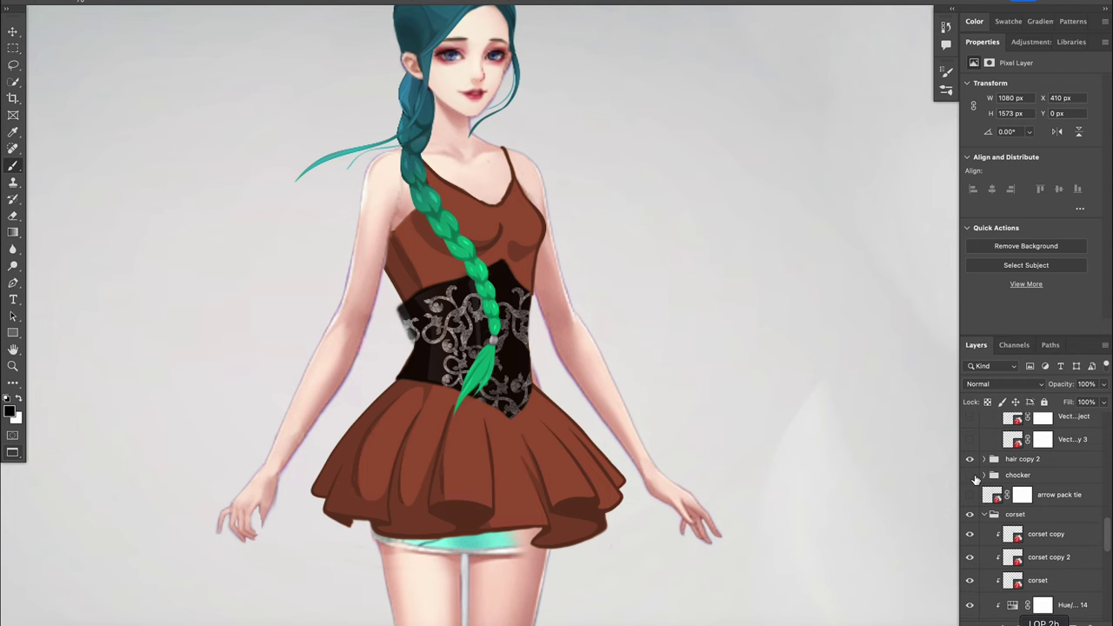
click(970, 475)
click(970, 494)
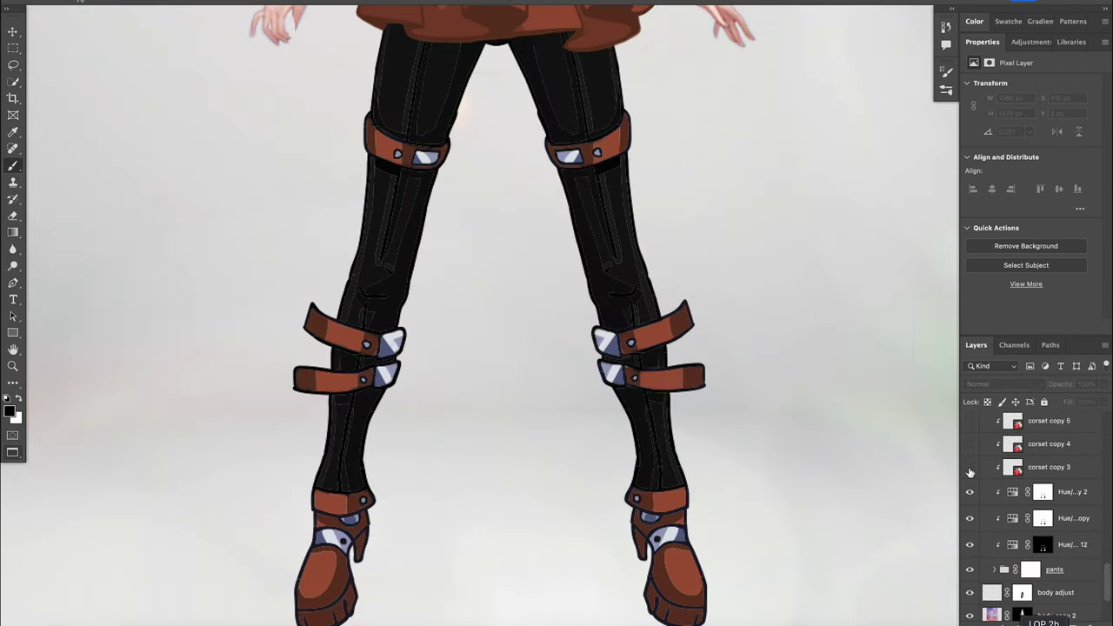
Show the scroll ornaments on both trouser legs, layers corset copy 3 through corset copy 6 in the pants group
click(970, 467)
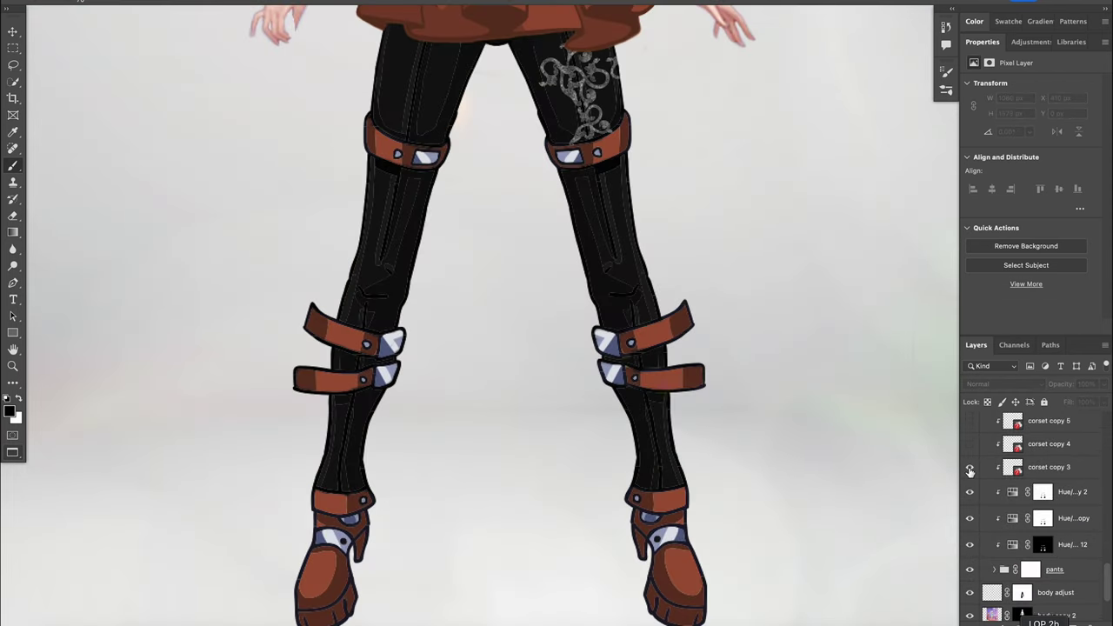
drag(1108, 567, 1107, 555)
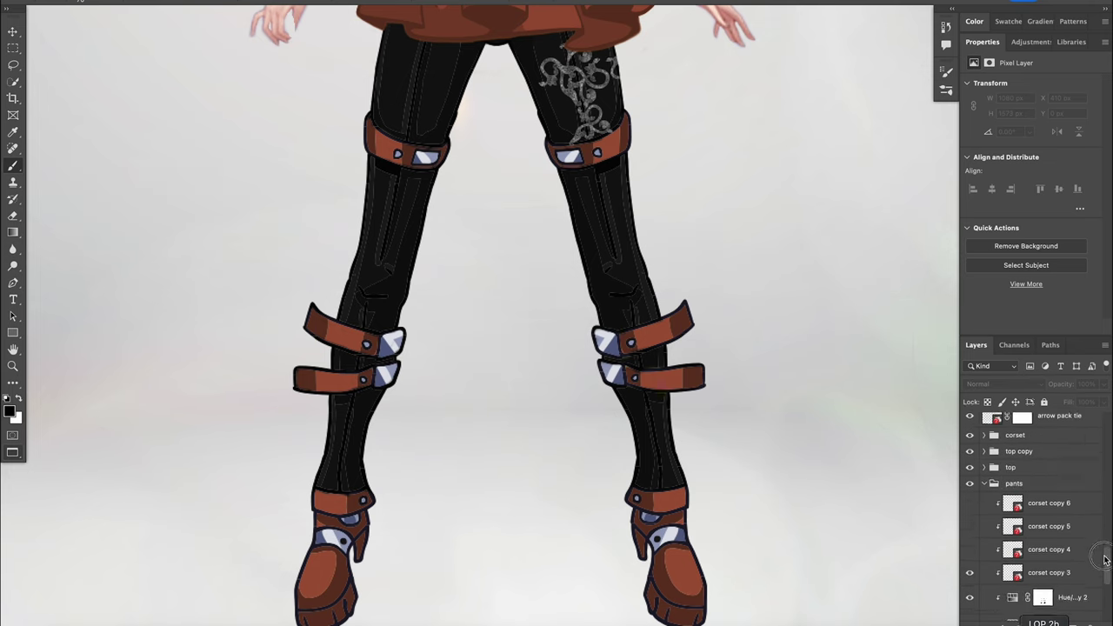
click(971, 550)
click(969, 527)
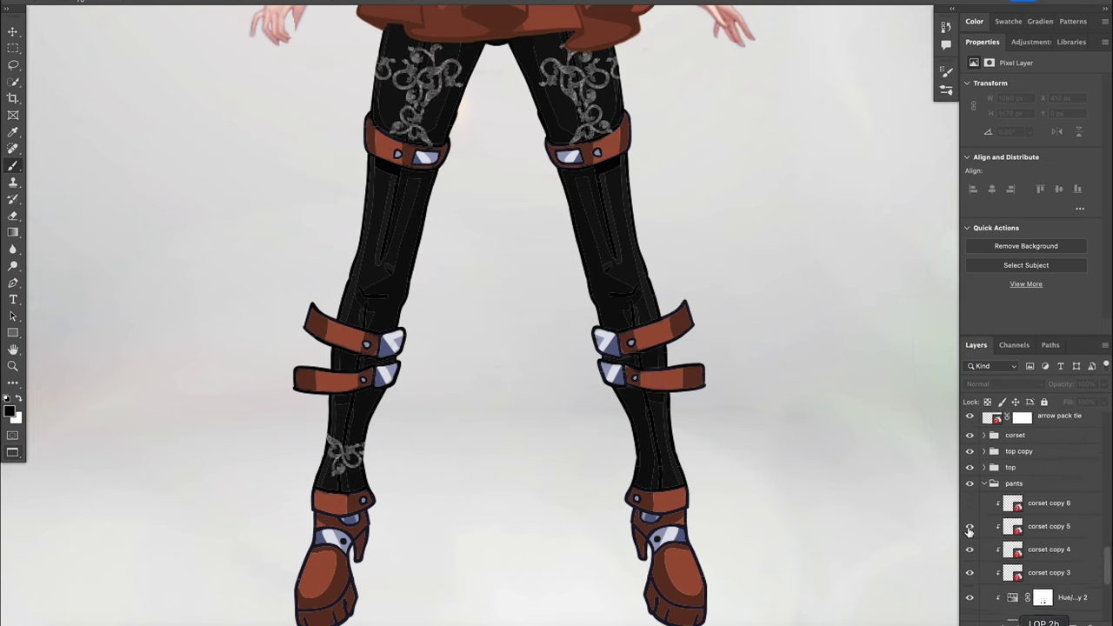
click(969, 504)
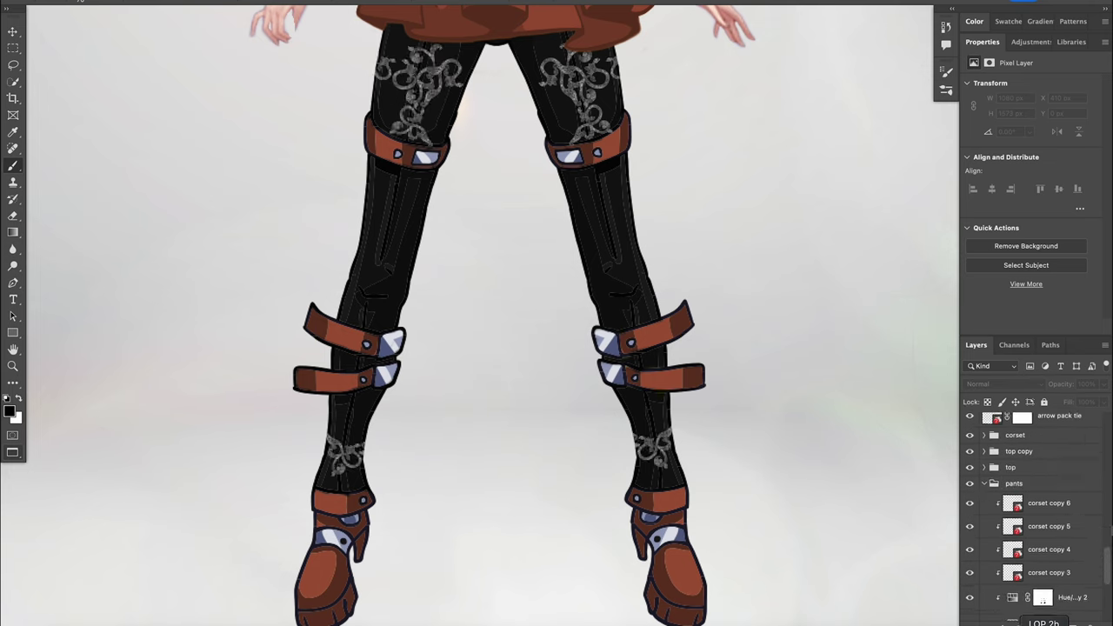
Show the quiver of arrows behind the shoulder, layer arrow pack
scroll(1013, 548, up, 3)
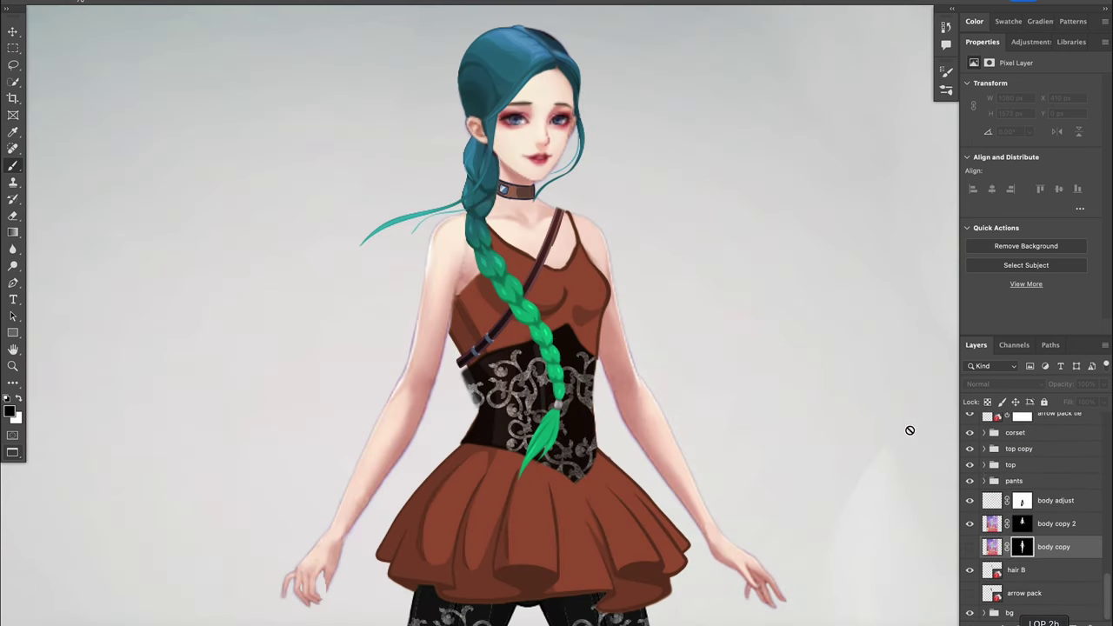
click(970, 593)
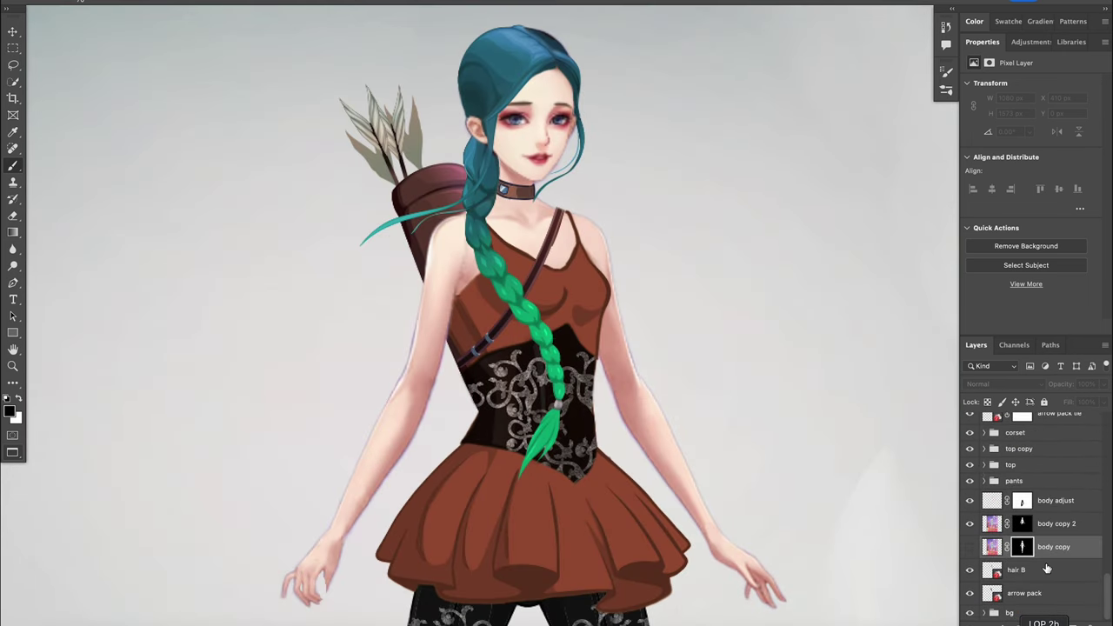
Show both earrings, the two vector layers in the earrings group, and collapse the group
scroll(969, 582, up, 5)
click(968, 571)
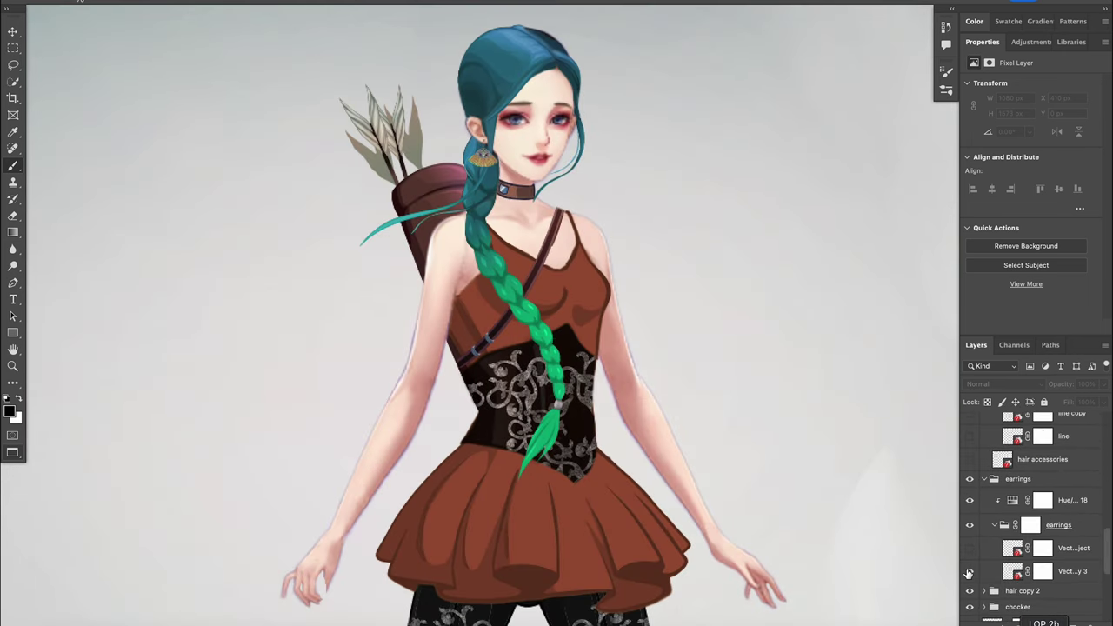
click(970, 548)
click(986, 480)
Show the headband and its feather, layers line, line copy and hair accessories, and collapse the inner hair accessories group
key(ctrl+plus)
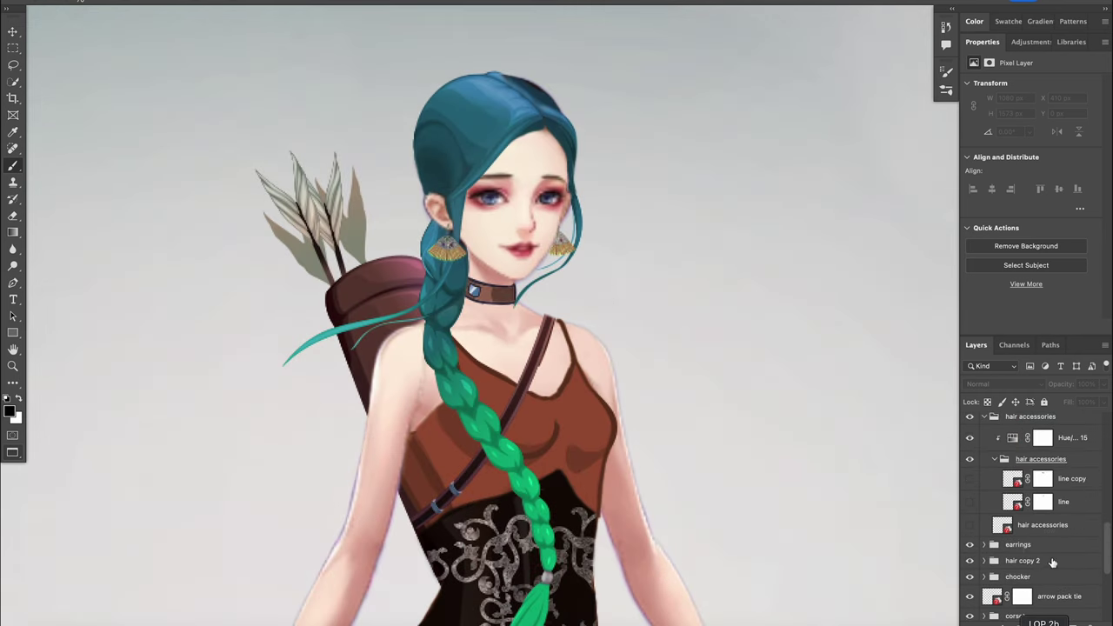
click(970, 501)
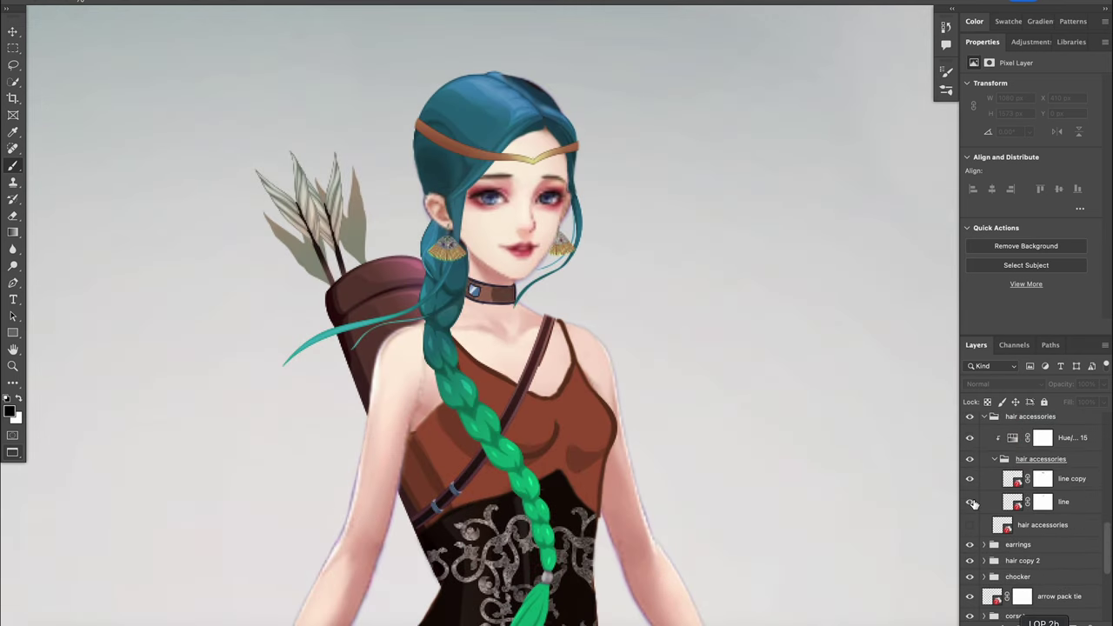
click(970, 524)
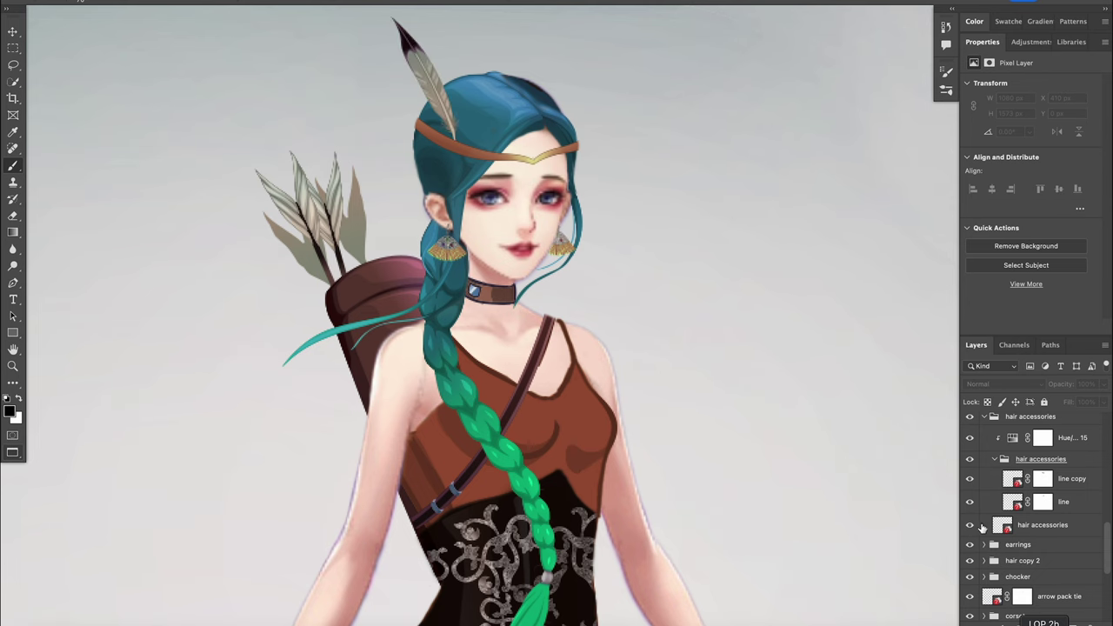
click(994, 459)
Show the upper-arm bands and the first gemmed wrist cuff with its forearm sleeve, the layers of the inner arm cuffs group up to Layer 18
click(970, 521)
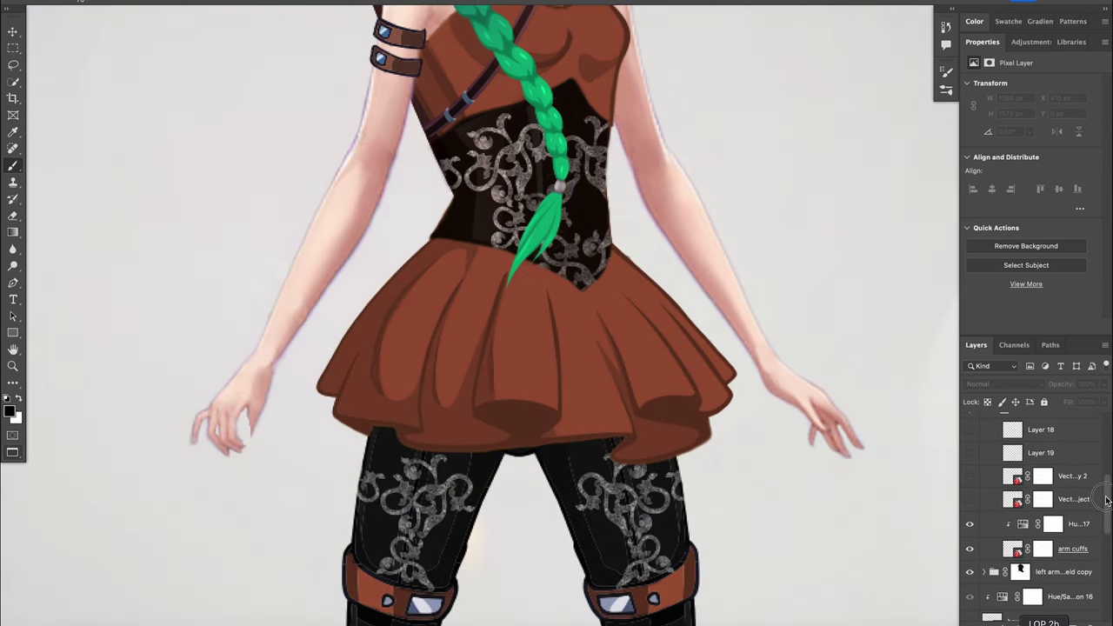
scroll(1034, 521, up, 1)
click(970, 525)
click(969, 511)
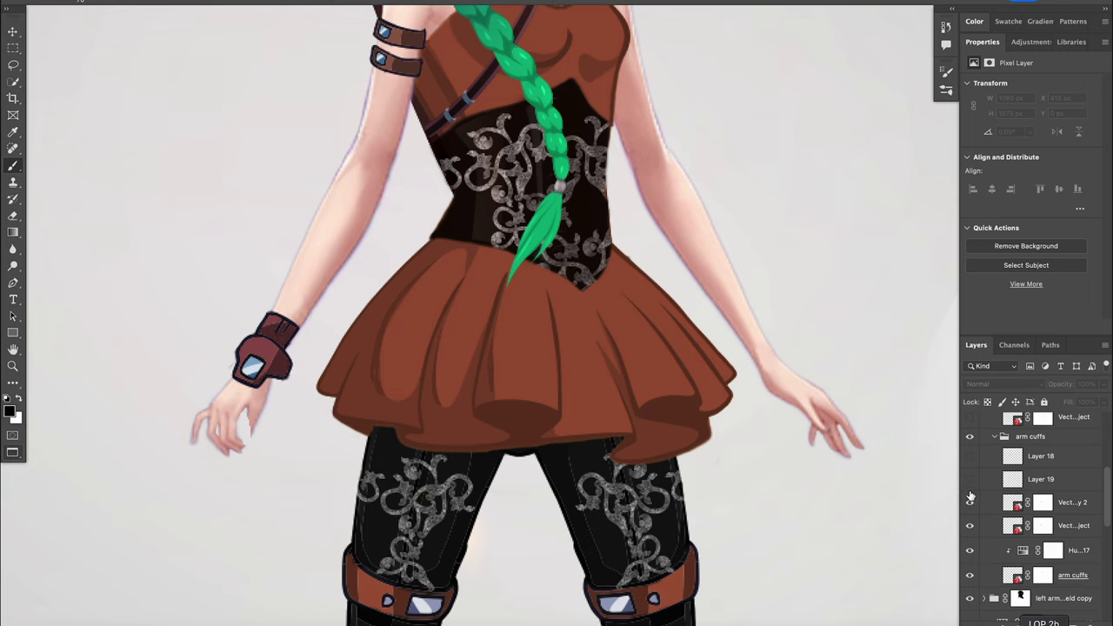
click(970, 489)
click(969, 457)
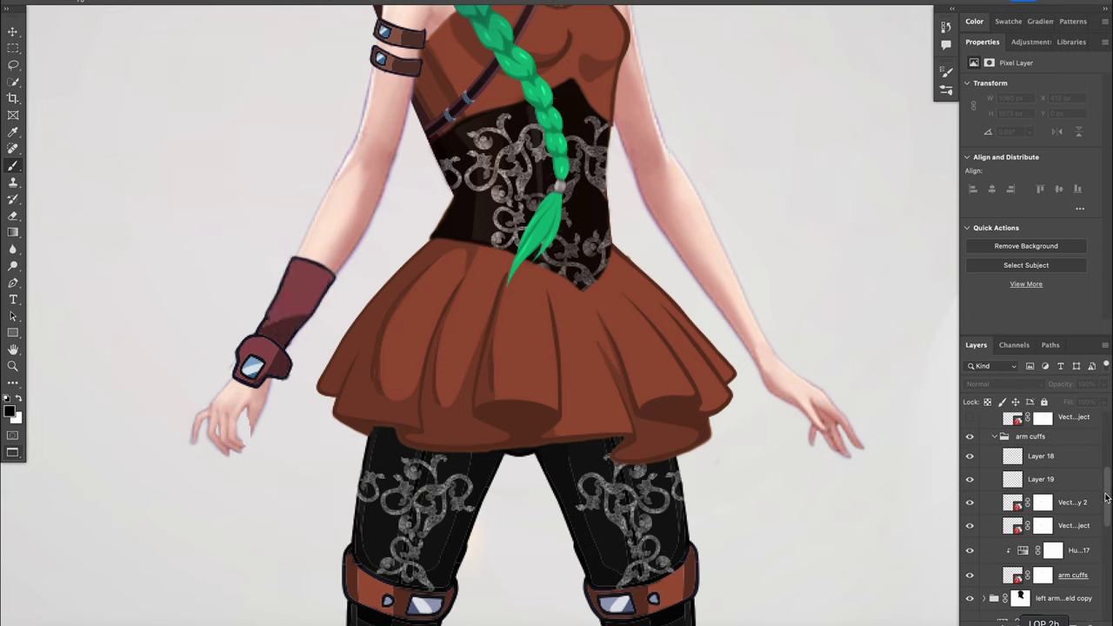
Show the other arm's cuff in the arm cuffs copy group, including Layers 18, 19 and 20, and the bow layer
drag(1105, 494, 1107, 470)
click(970, 496)
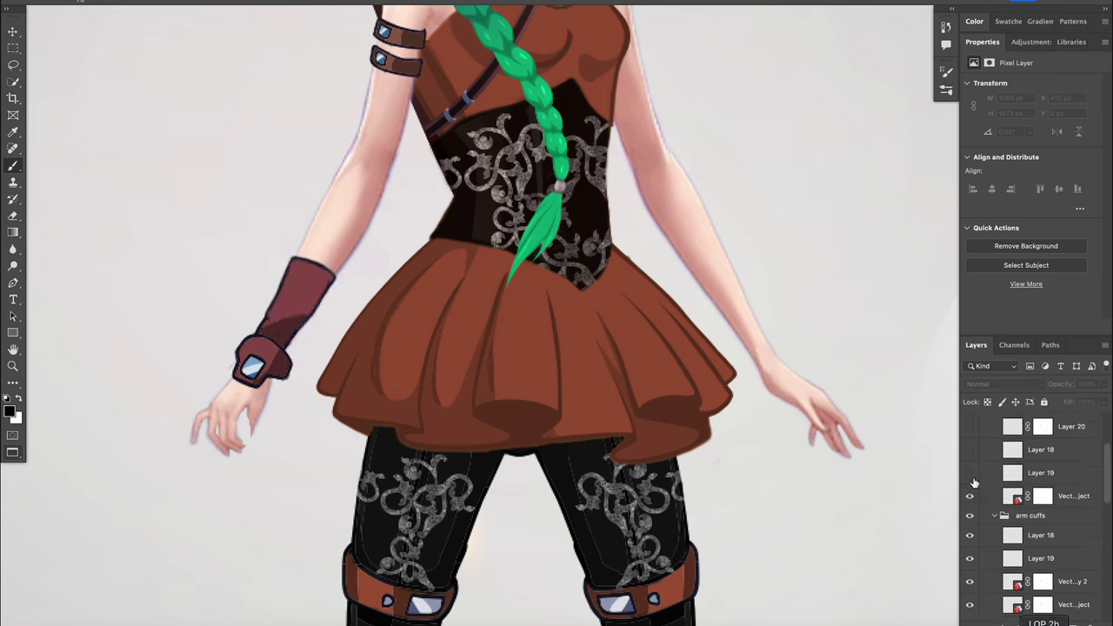
click(970, 473)
click(969, 450)
click(970, 426)
scroll(1108, 470, up, 2)
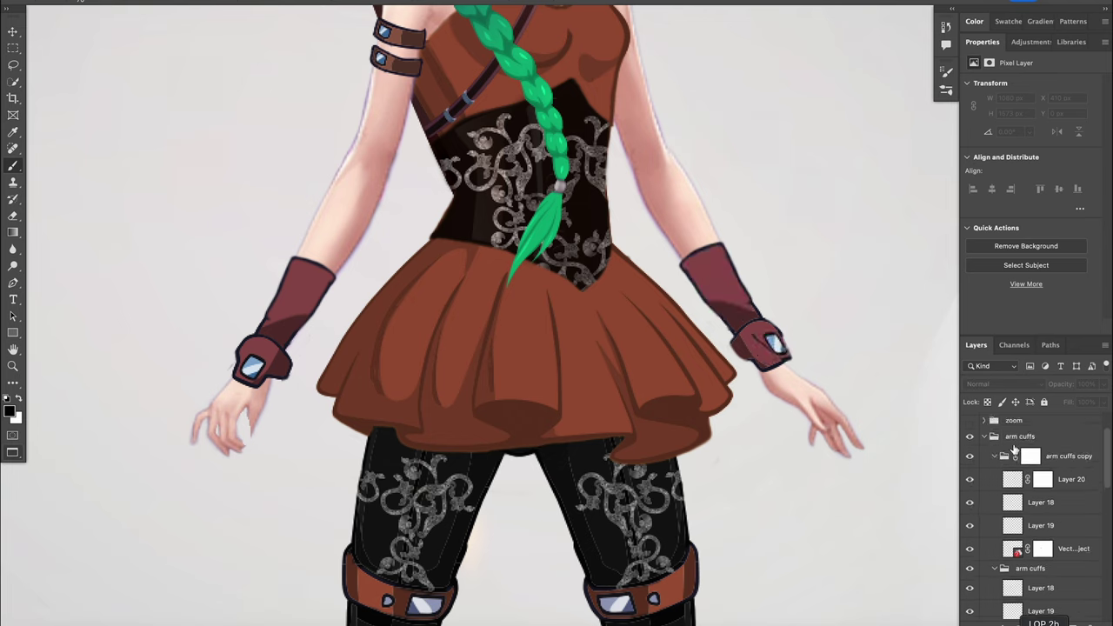
click(993, 456)
click(985, 437)
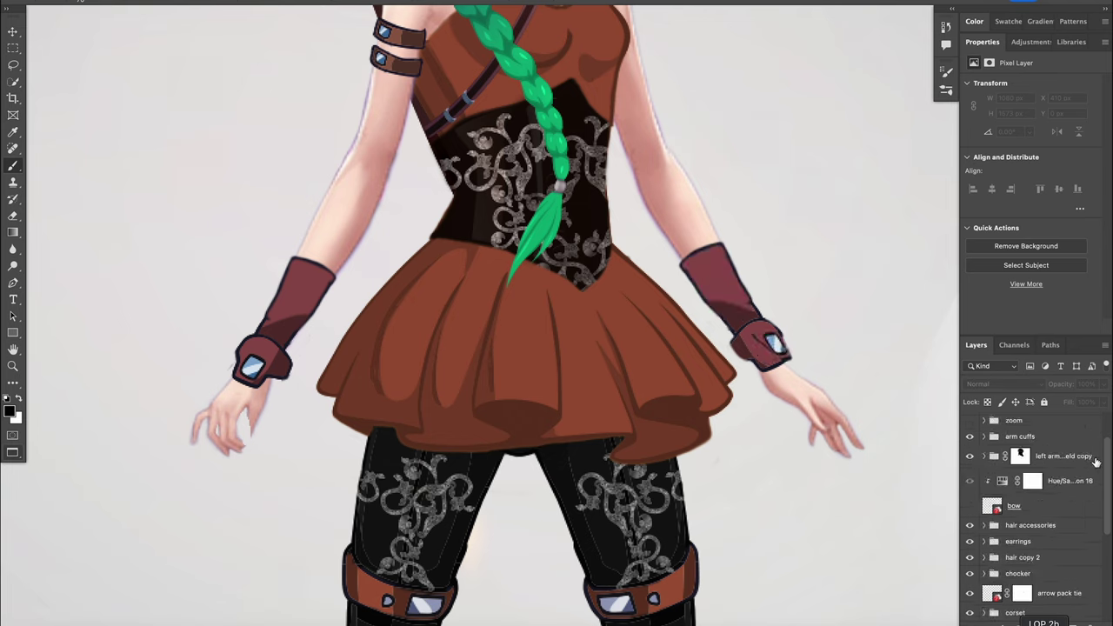
click(969, 506)
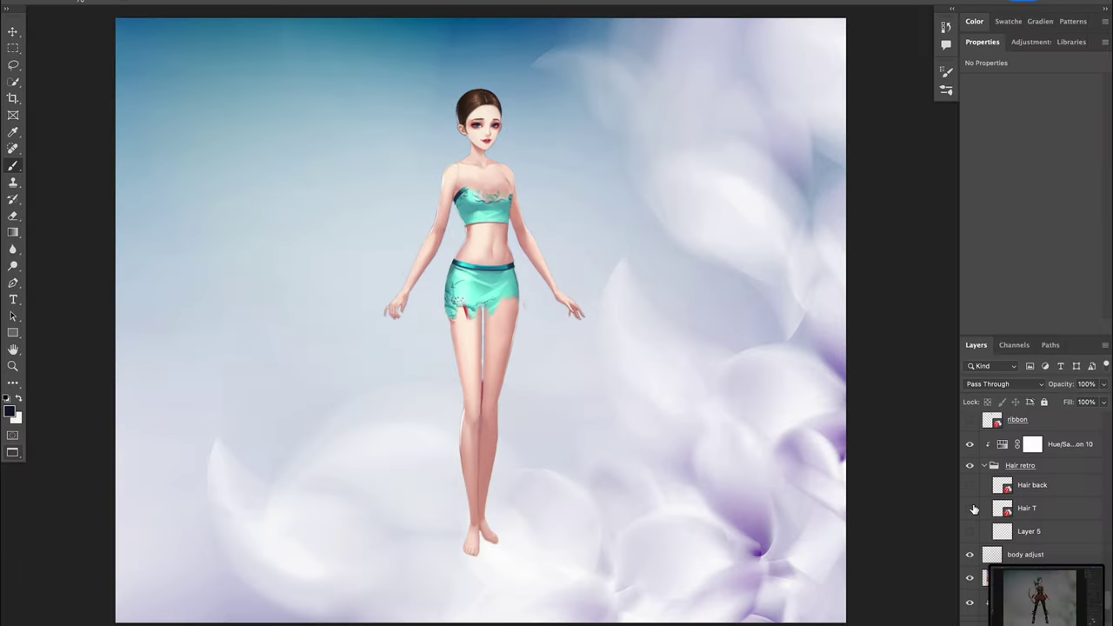
Show the blonde retro hairstyle's front and back layers in Hair retro and Hair B copy, and the polka-dot ribbon layer
click(971, 508)
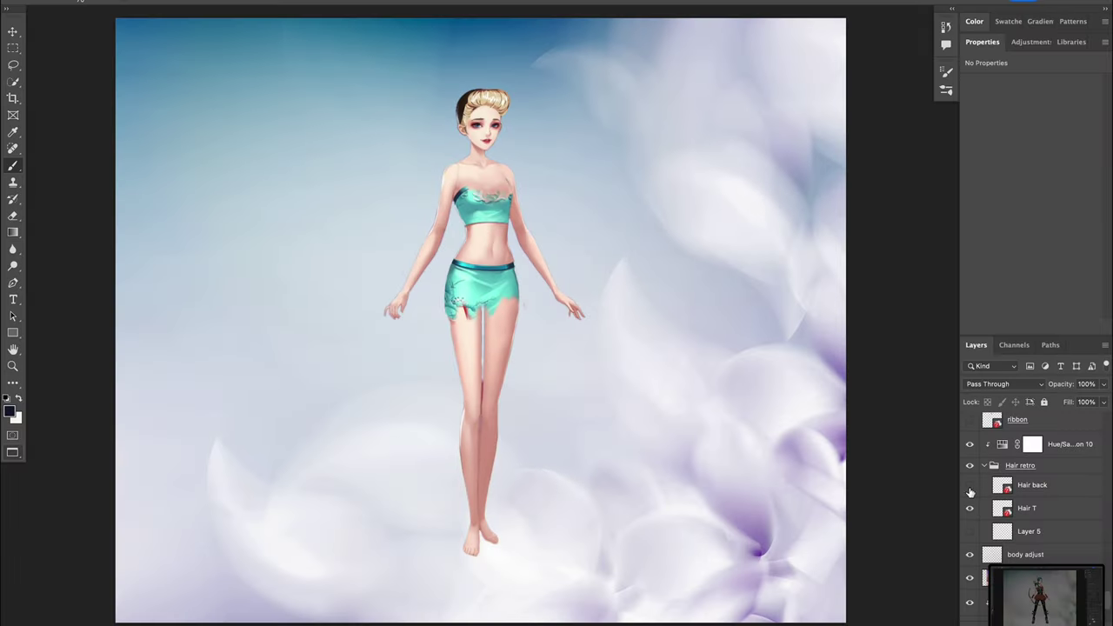
scroll(970, 504, down, 3)
click(972, 546)
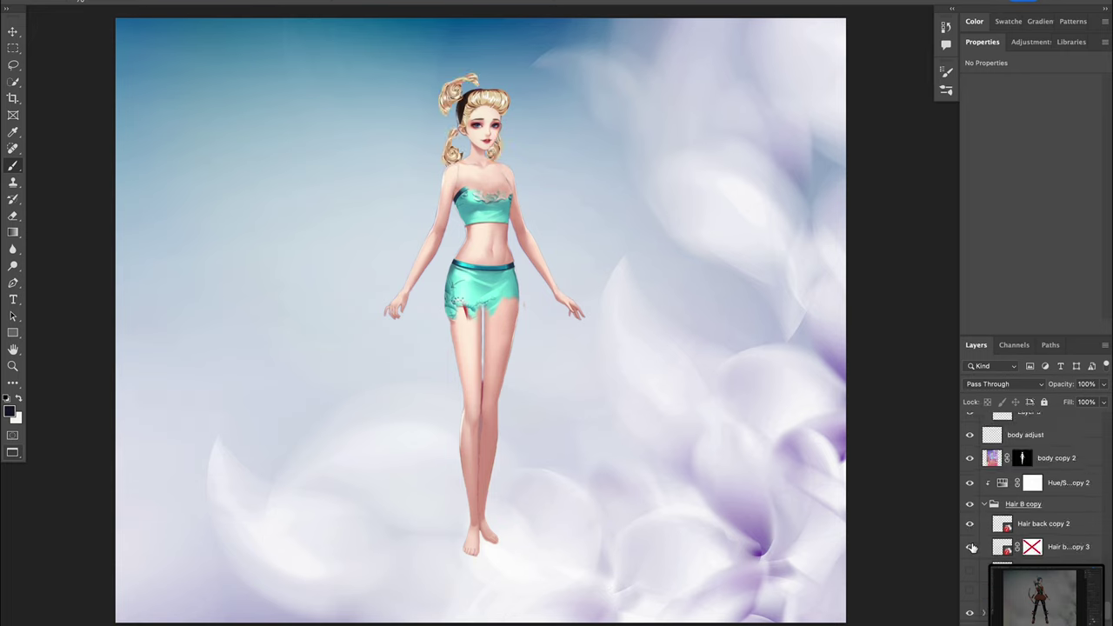
click(969, 569)
click(970, 593)
scroll(970, 556, up, 4)
click(969, 462)
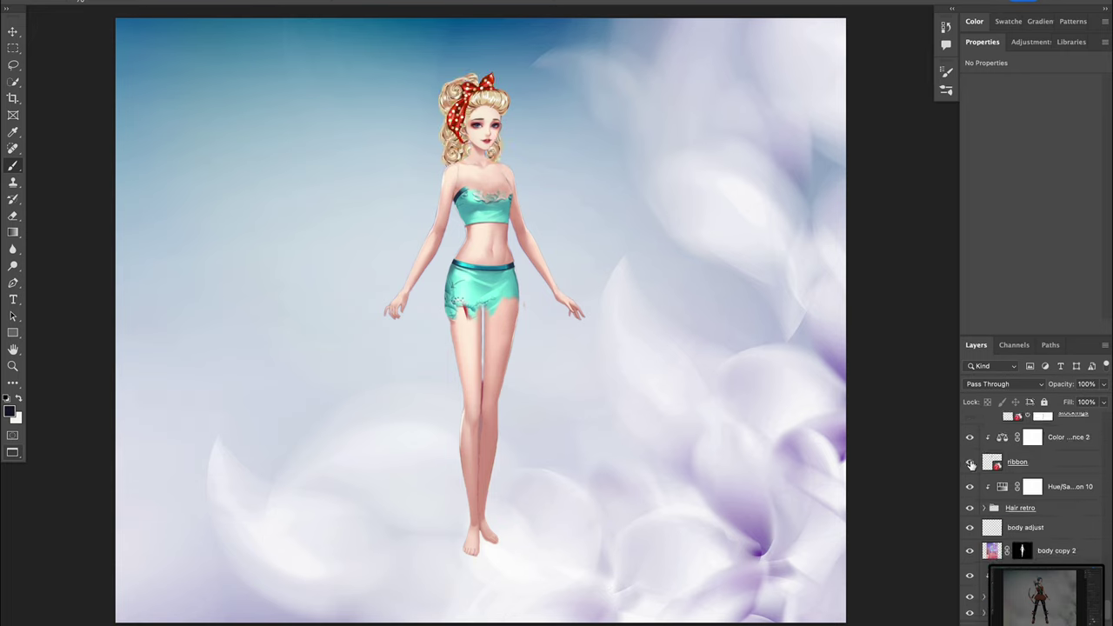
Show the red polka-dot top and the blue shorts with their white belt, layers top, shorts copy 2 and belt
scroll(969, 487, up, 3)
click(969, 515)
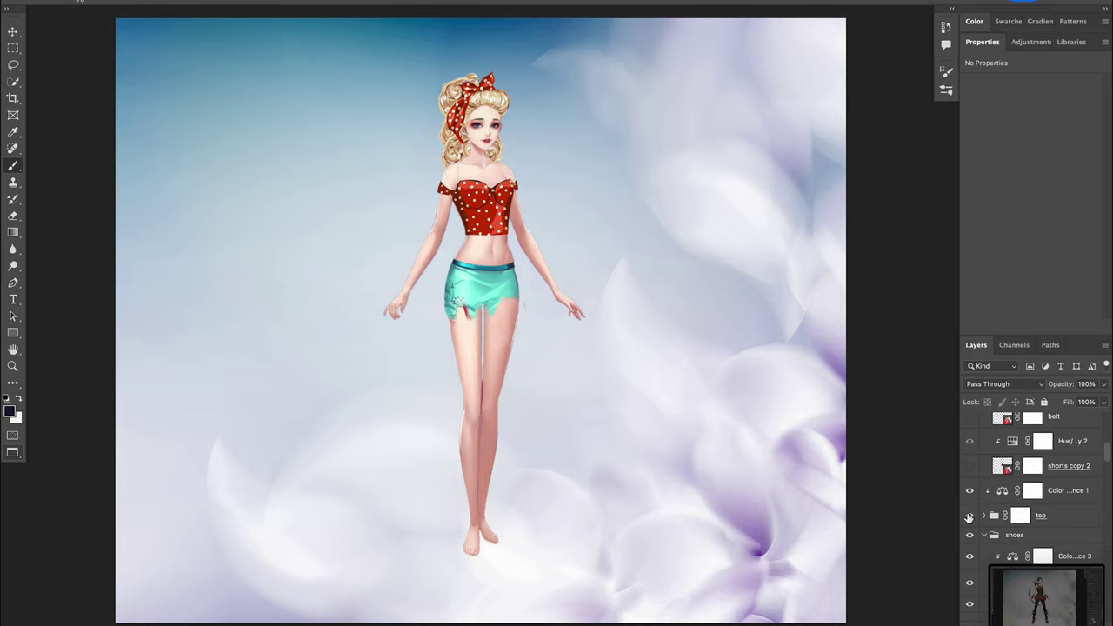
scroll(969, 517, up, 1)
click(969, 492)
click(969, 442)
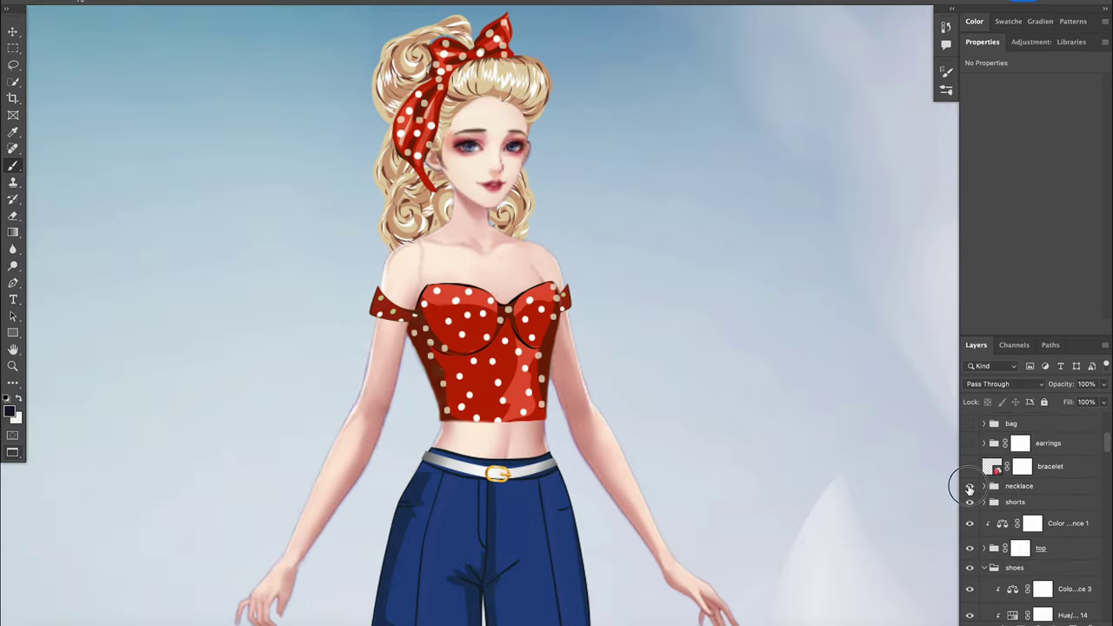
Show the pearl jewellery: the necklace and earrings groups and the bracelet layer
click(969, 487)
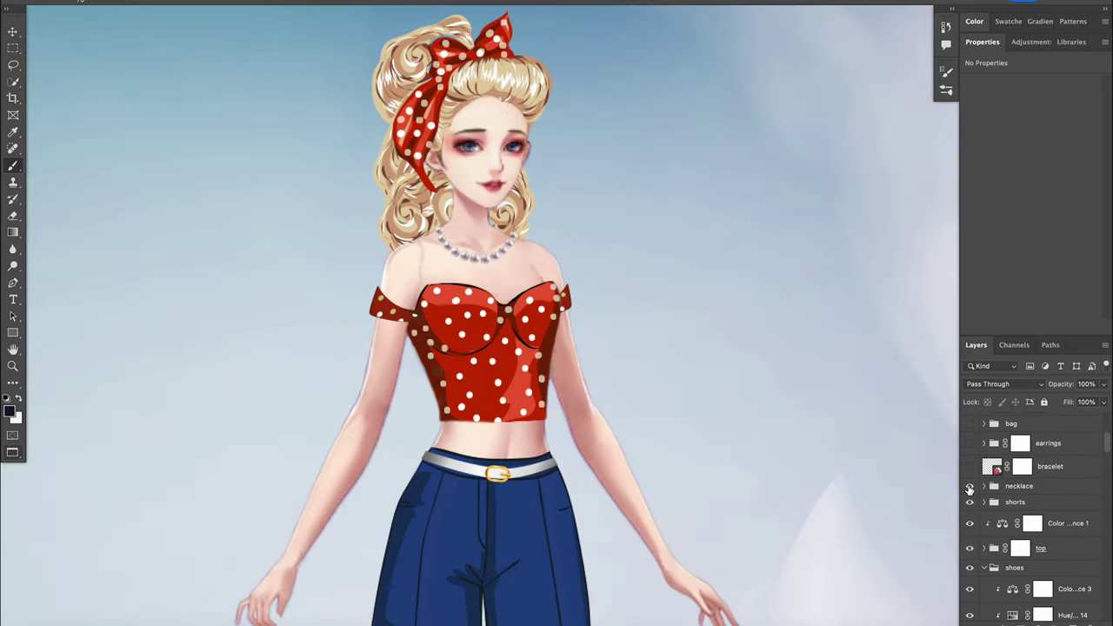
scroll(970, 488, up, 2)
click(971, 495)
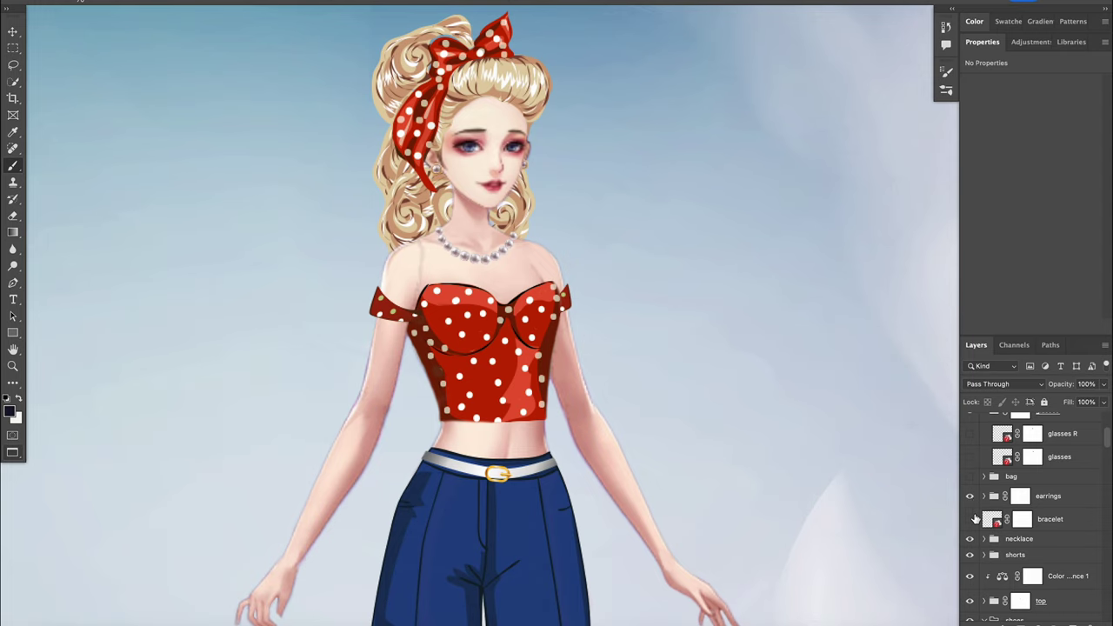
click(969, 519)
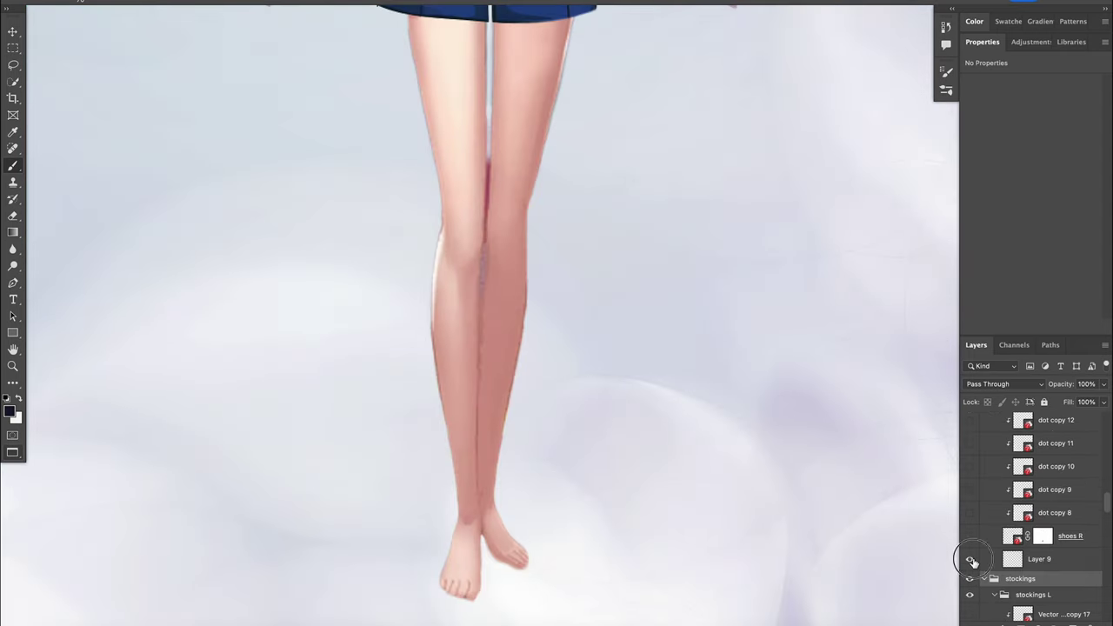
Show the plain red shoes on both feet, layers Layer 9, shoes R and shoes
click(969, 559)
click(969, 535)
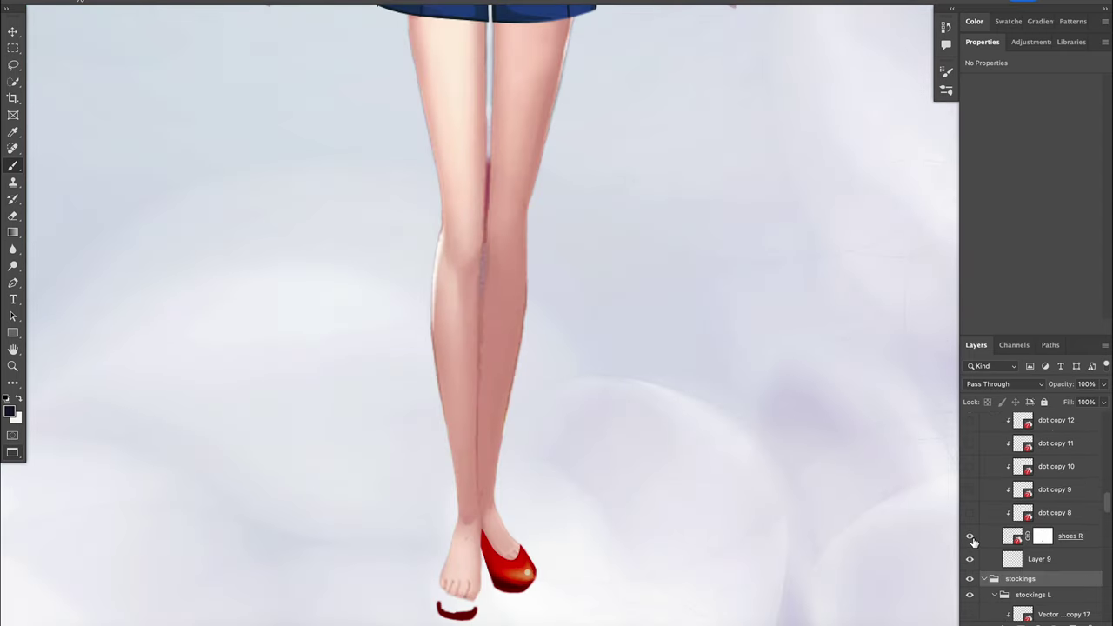
scroll(972, 540, up, 8)
click(970, 473)
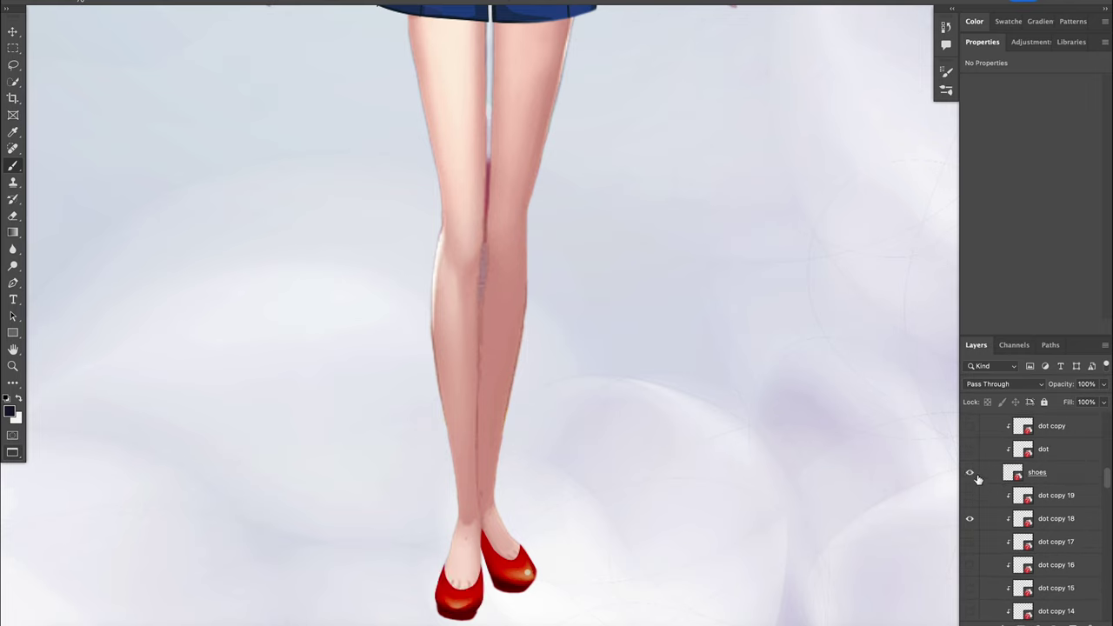
Show the polka dots clipped to the shoes R layer, dot copy 8 through dot copy 19
scroll(975, 487, down, 5)
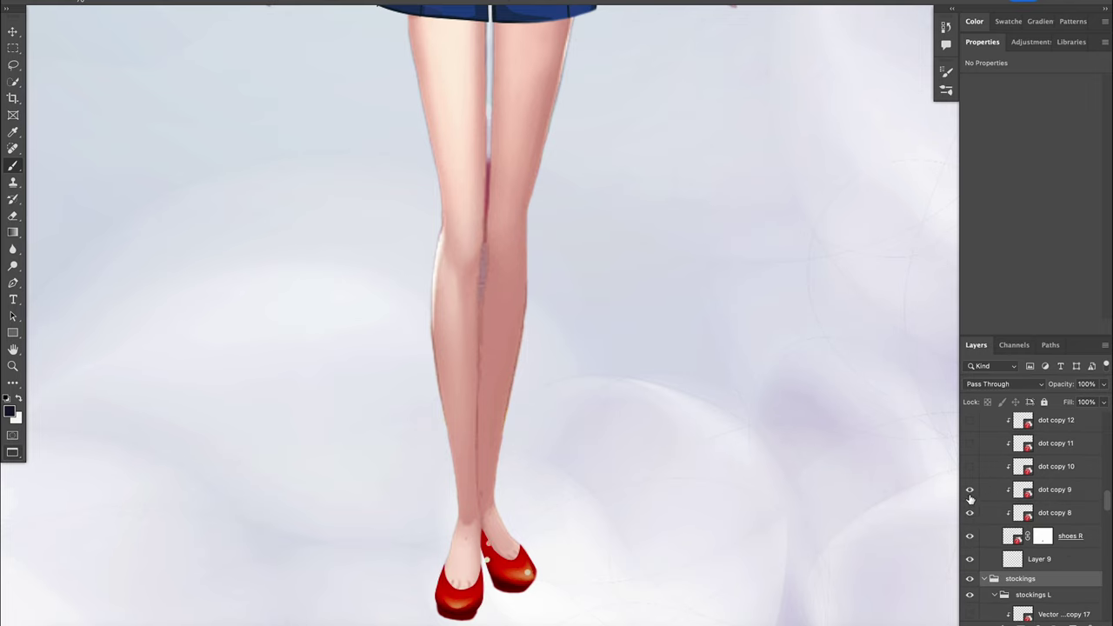
click(969, 466)
click(969, 442)
scroll(1107, 502, up, 3)
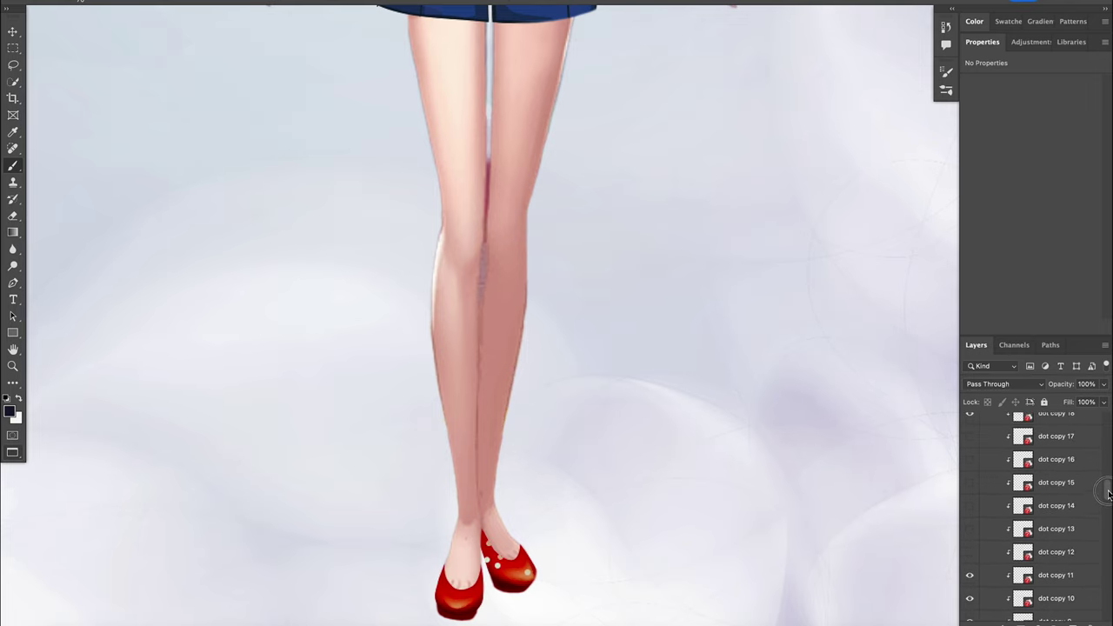
click(970, 549)
click(970, 528)
click(971, 505)
click(972, 482)
click(970, 459)
click(968, 437)
Show the polka dots on the other shoe, layers dot through dot copy 7 in the shoes group
scroll(972, 548, up, 3)
click(972, 528)
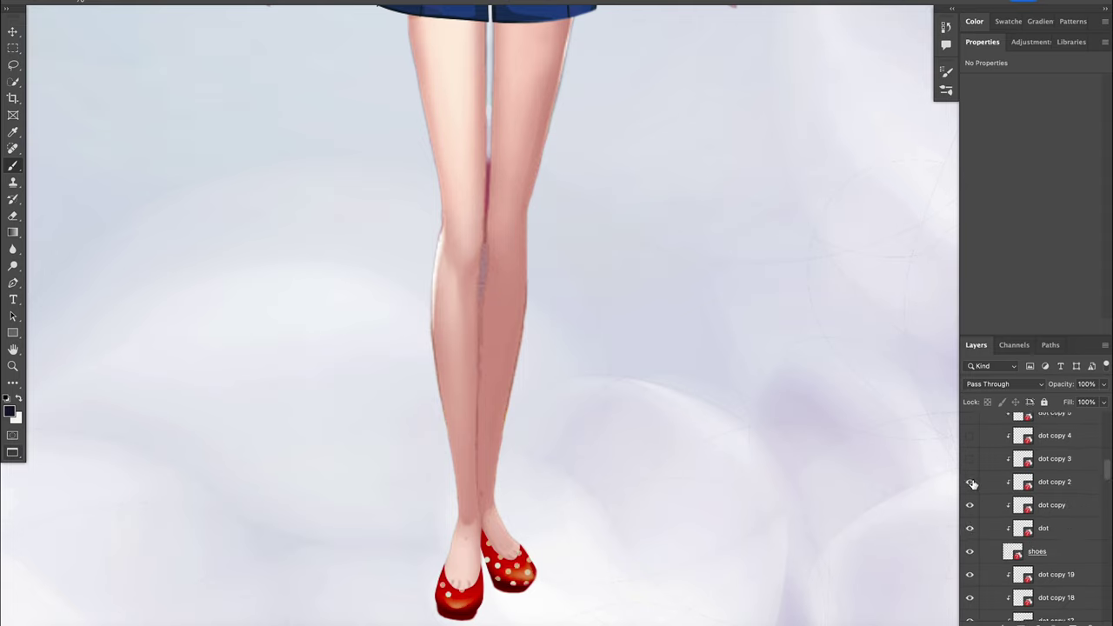
click(970, 437)
scroll(1109, 469, up, 3)
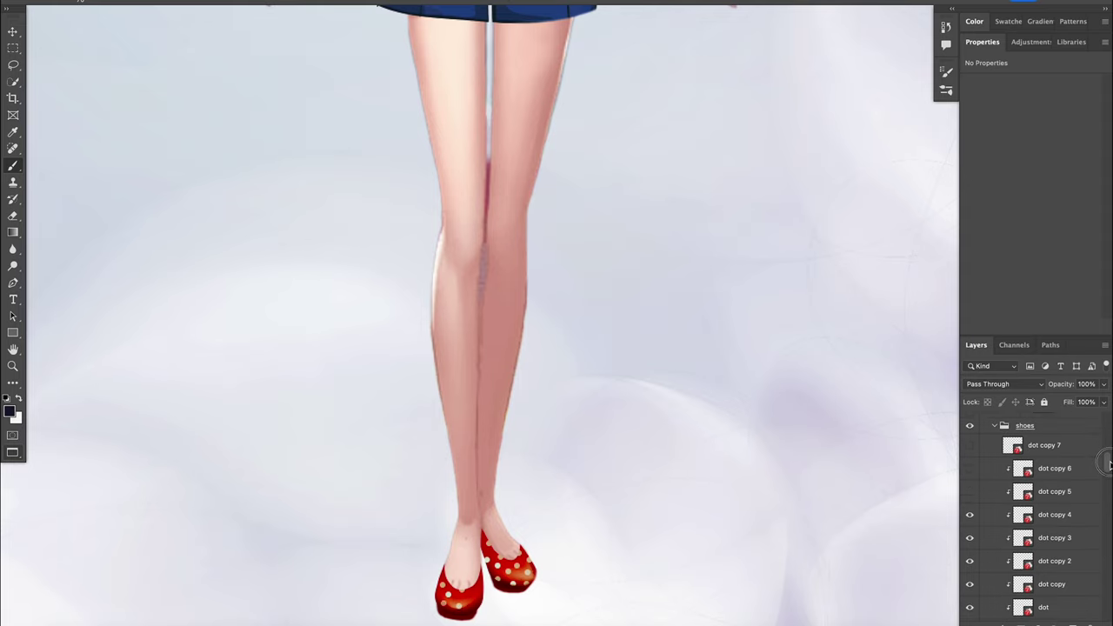
click(970, 469)
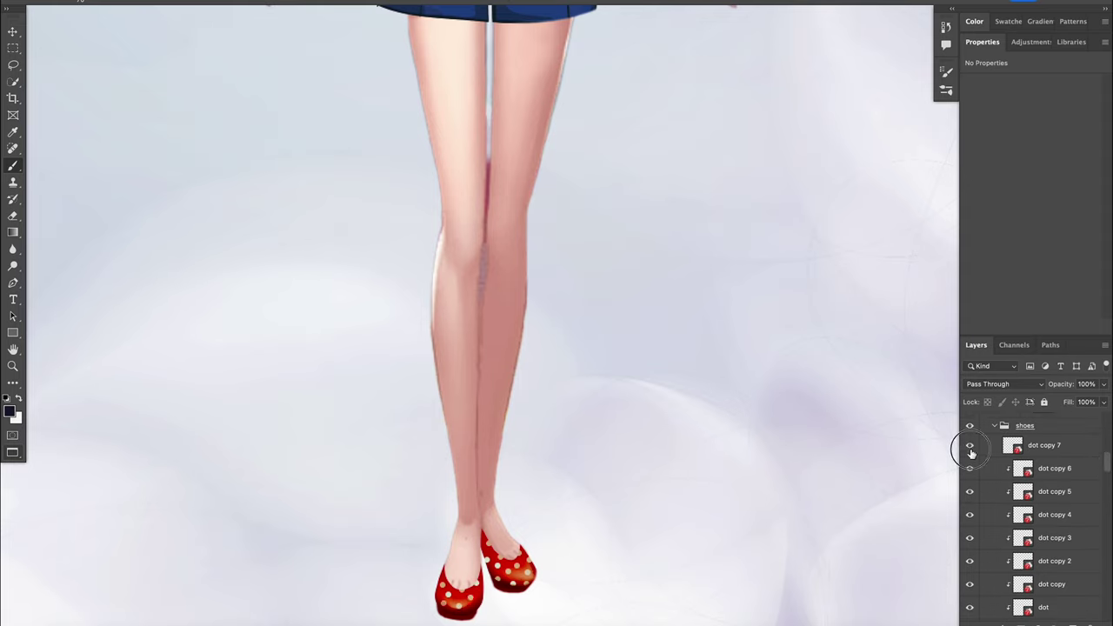
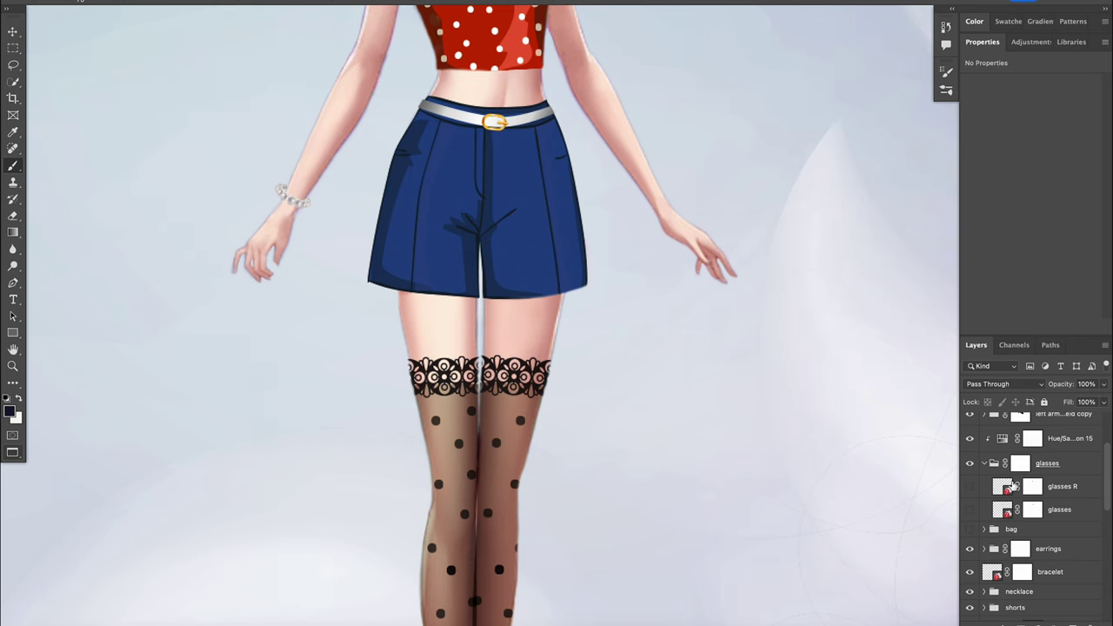
Show the sunglasses, layers glasses R and glasses, and the red polka-dot handbag in the bag group
drag(777, 261, 787, 508)
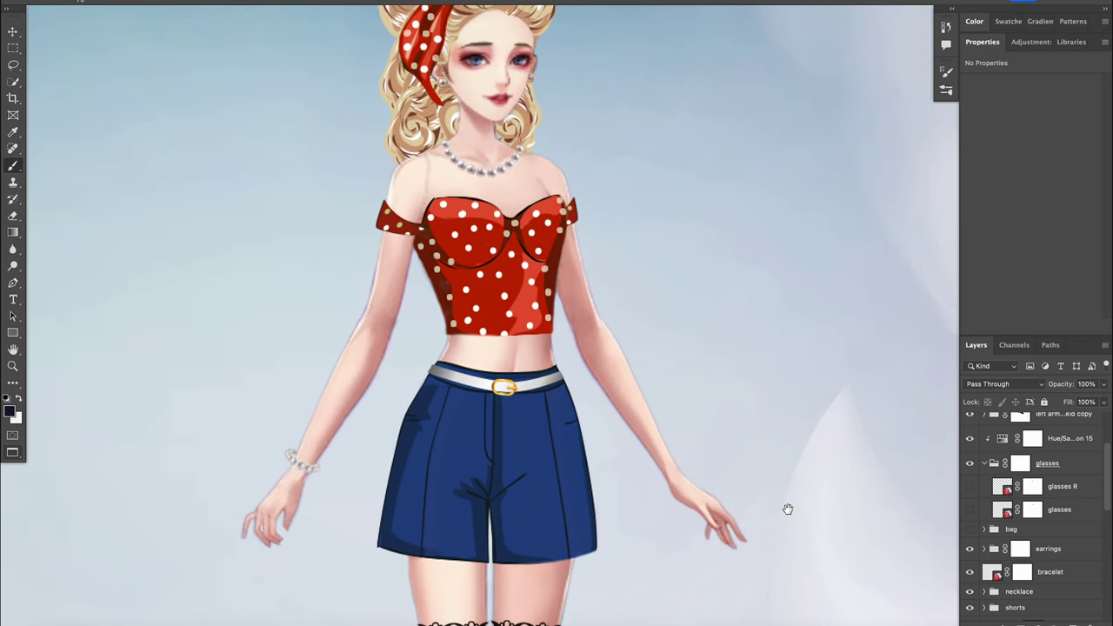
click(969, 486)
click(969, 510)
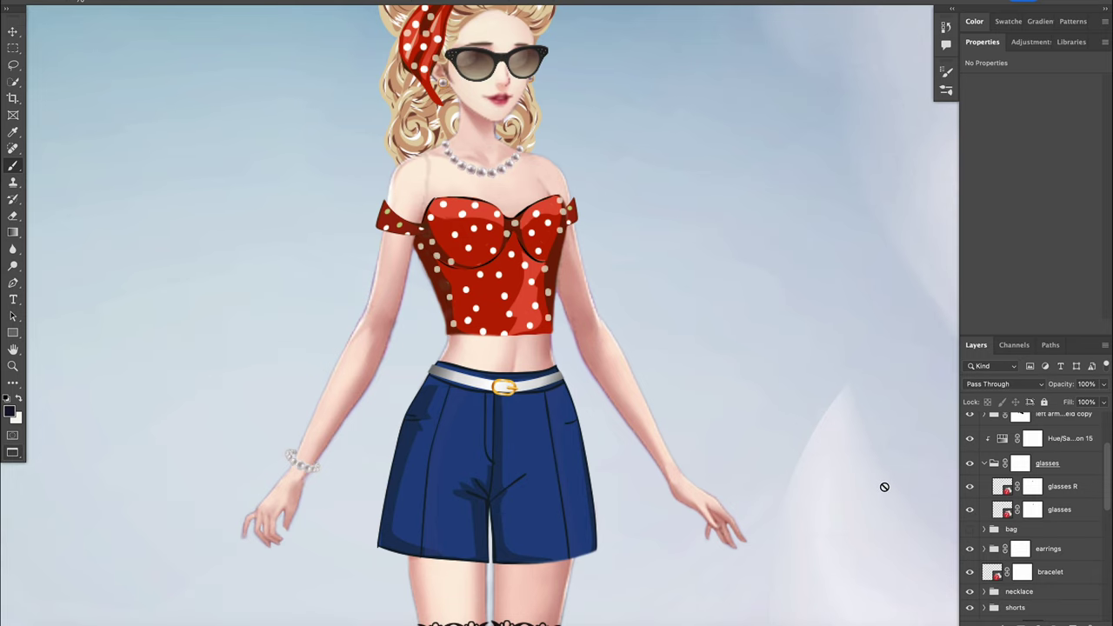
key(ctrl+minus)
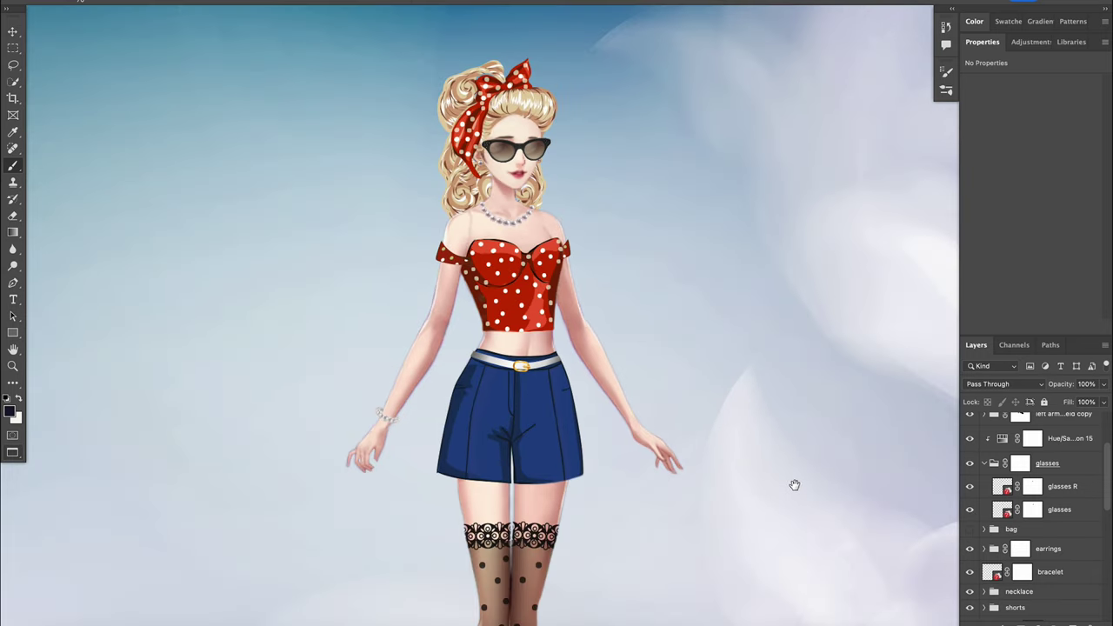
click(970, 529)
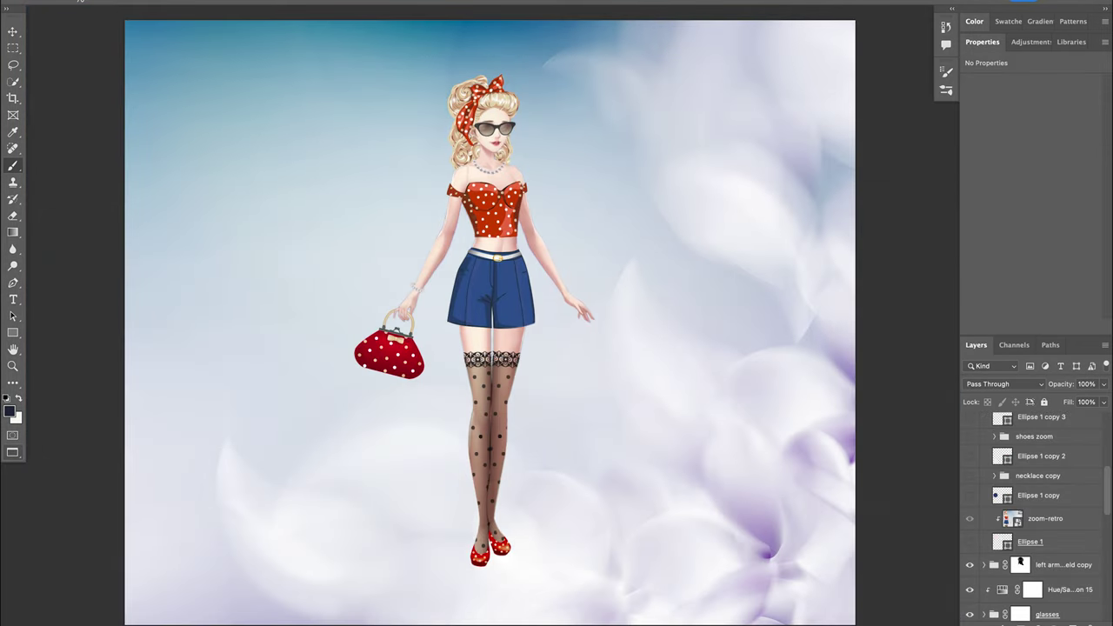
Show the circular detail close-ups beside the figure, including Ellipse 1, Ellipse 1 copy 2 and the shoes zoom group
click(969, 542)
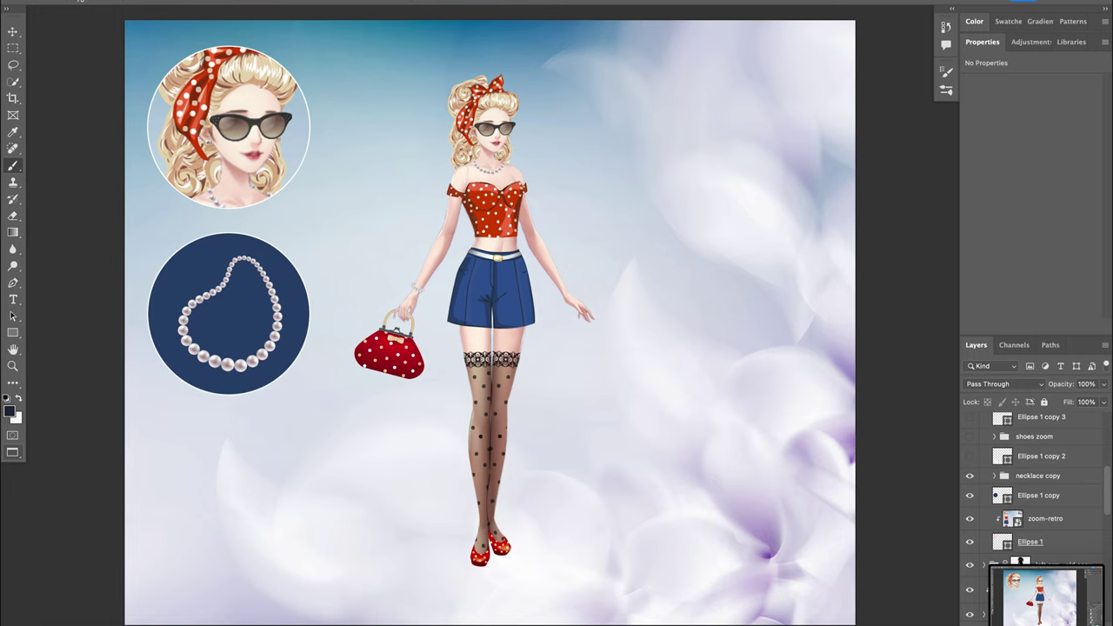
click(969, 456)
click(969, 436)
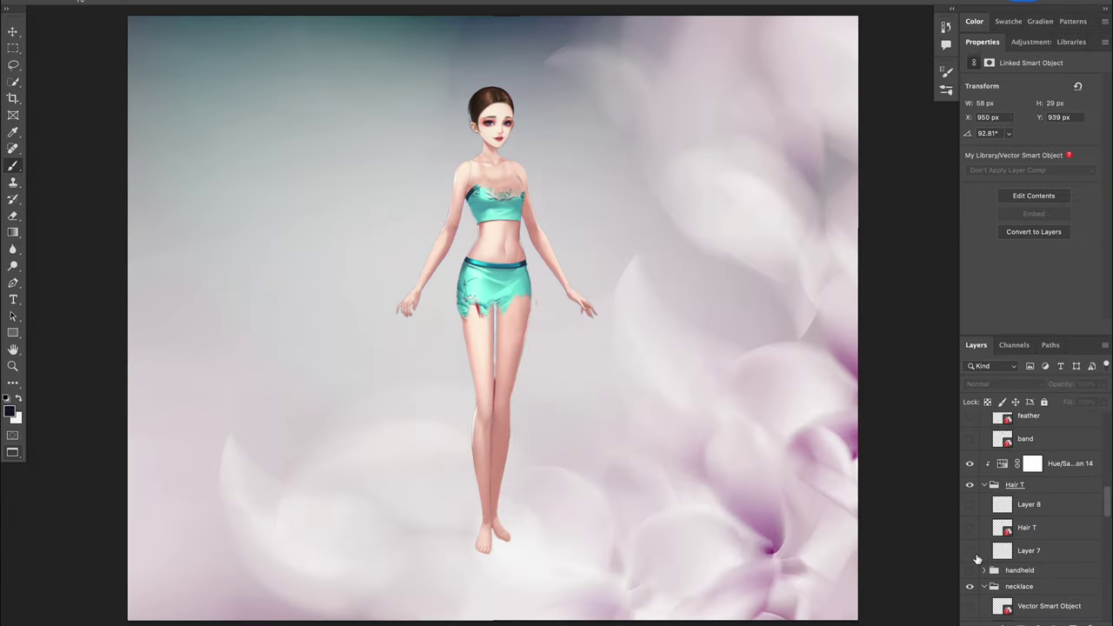
Show the short blonde curled hair, including layers Hair T, Layer 8, Layer 7 and the back curls, and collapse the Hair T group
click(971, 527)
click(970, 504)
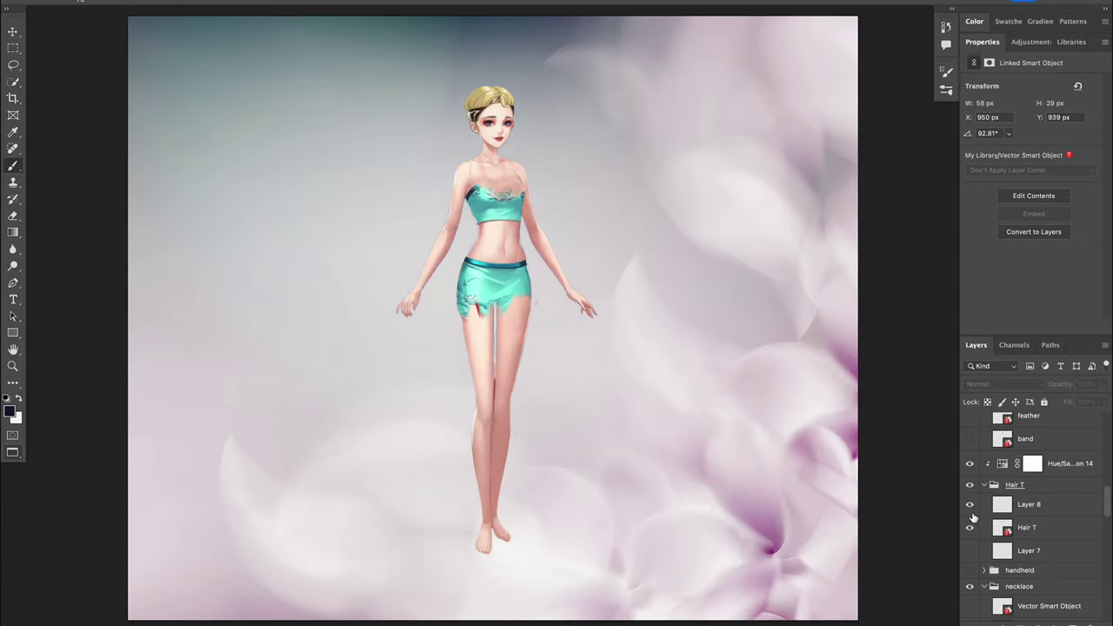
click(969, 551)
scroll(991, 561, down, 5)
click(969, 569)
click(971, 592)
scroll(973, 592, up, 10)
click(984, 537)
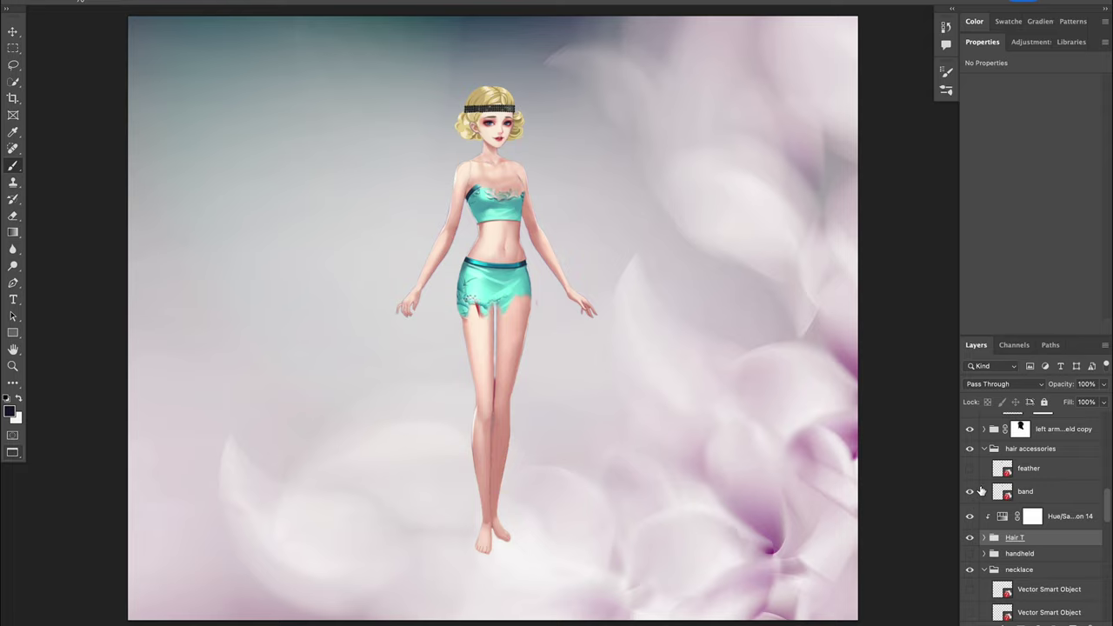
Show the headband's black feather and the sequined black bodice, layers top bra, bra extension and Layer 12 in the dress group
click(971, 468)
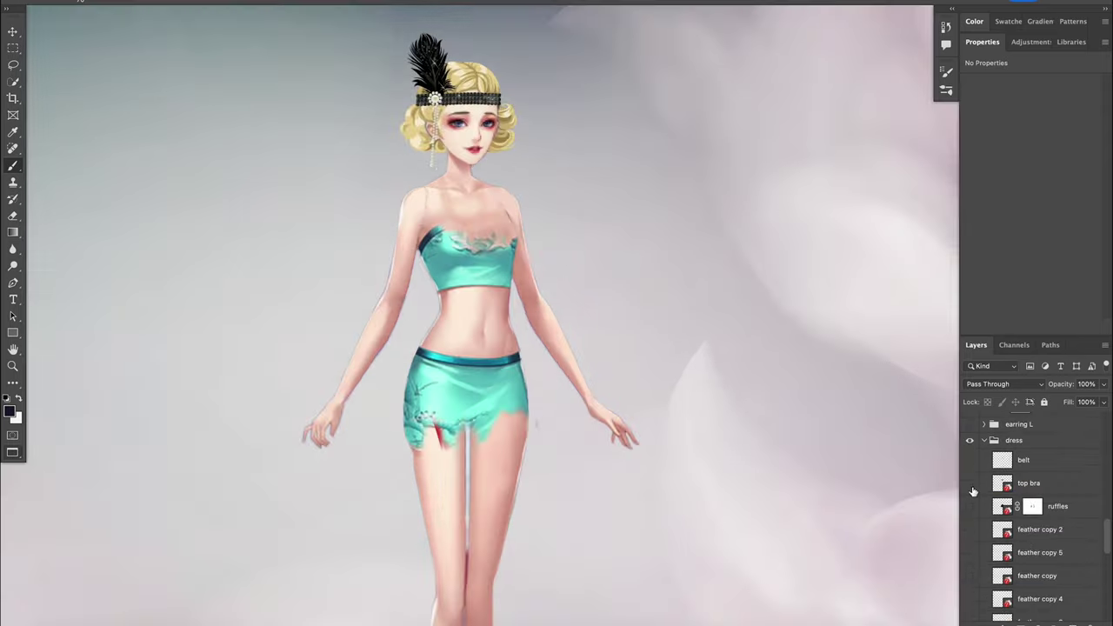
click(969, 486)
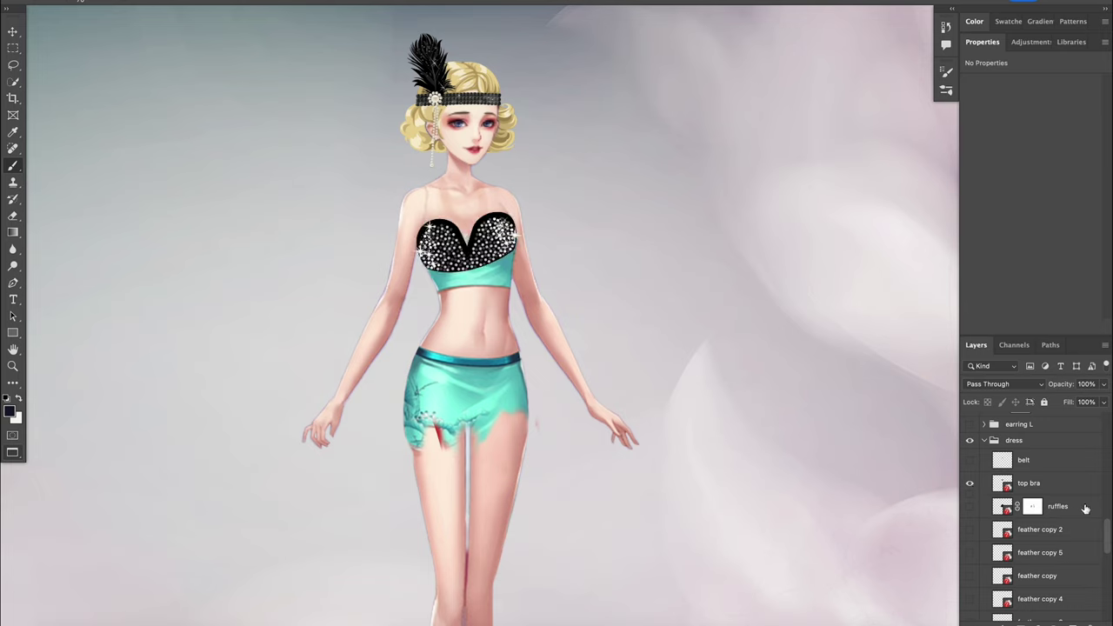
scroll(971, 588, down, 2)
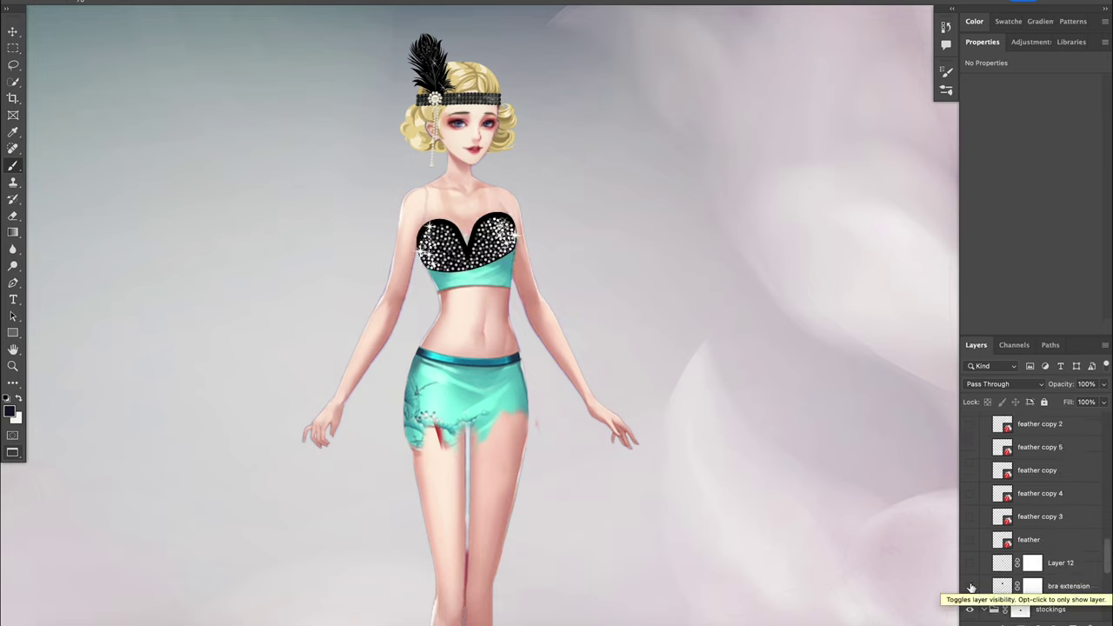
click(971, 587)
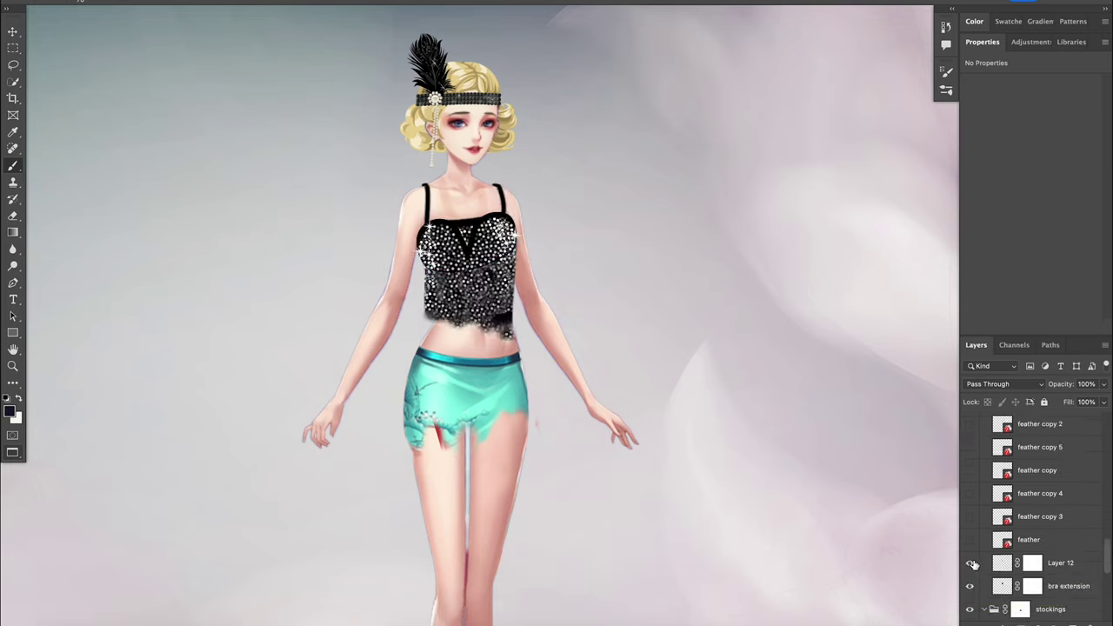
click(969, 562)
Show the tiered black skirt and waistline, layers ruffles and belt in the dress group
scroll(970, 556, up, 3)
click(972, 532)
click(969, 486)
Show the black feather trim along the skirt hem, layers feather and feather copy through feather copy 5
scroll(1110, 518, down, 4)
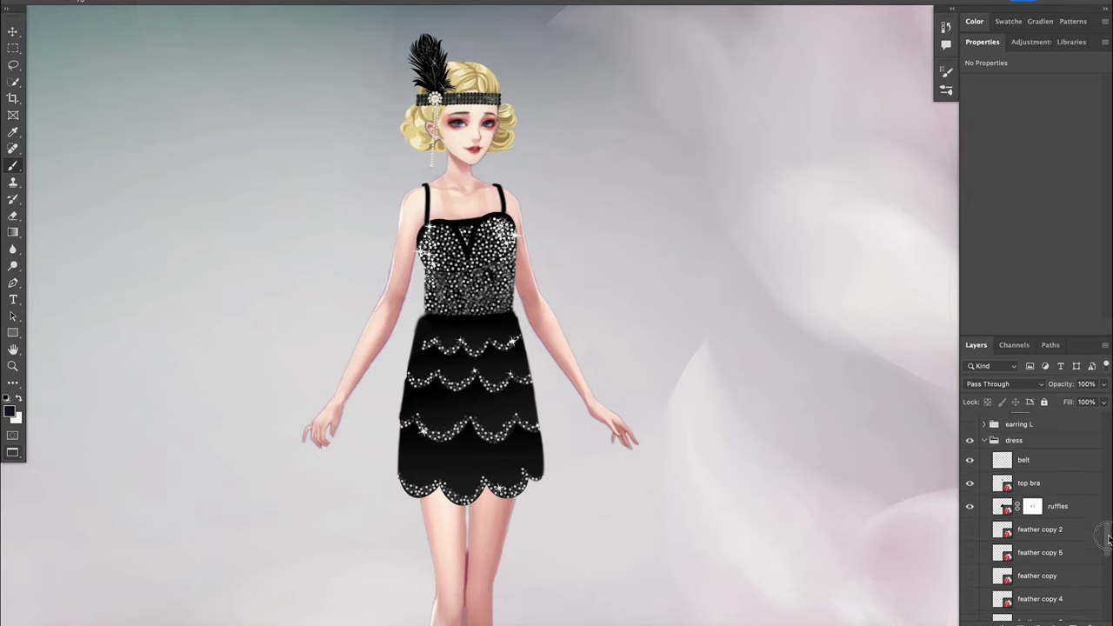
click(968, 565)
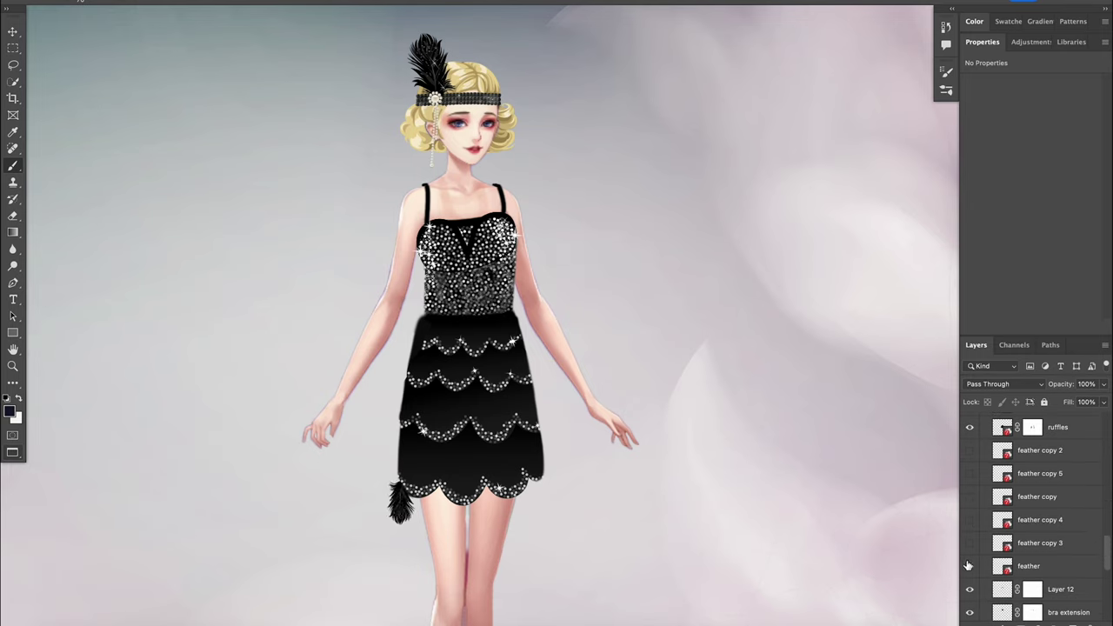
click(969, 542)
click(969, 519)
click(969, 496)
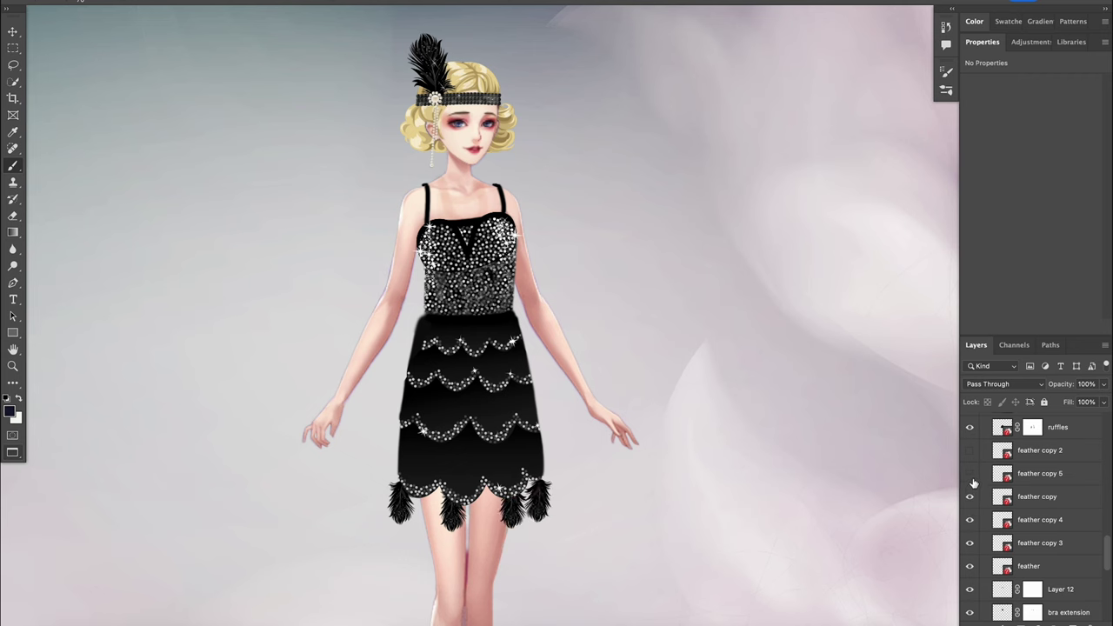
click(969, 473)
click(970, 449)
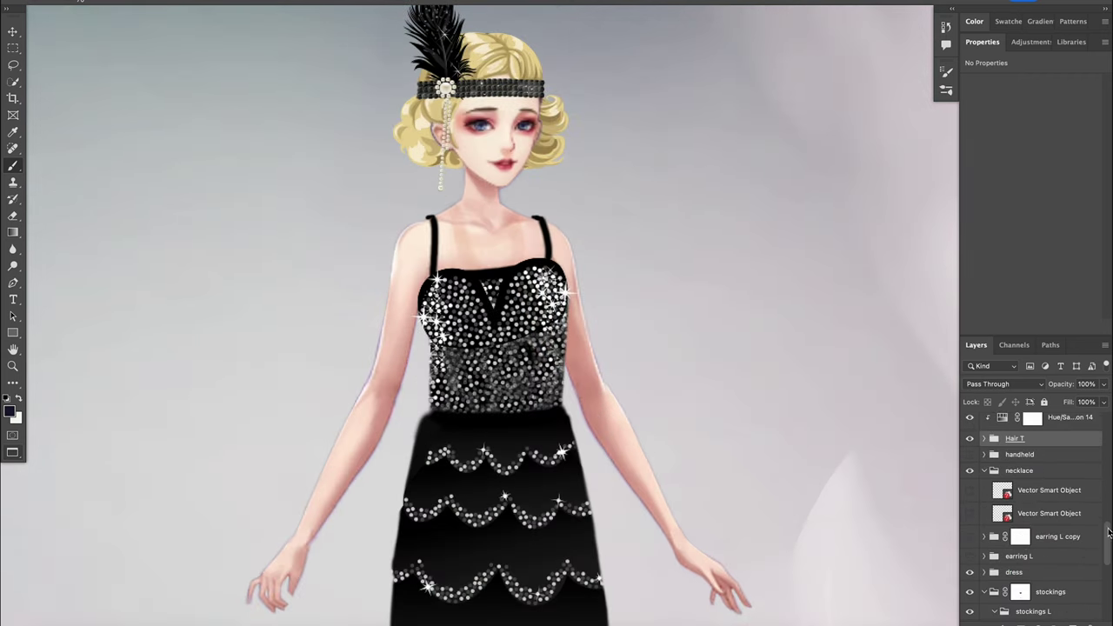
Show the grey fur stole around the arms, layers Layer 10, fur, Layer 13 and fur copy in the fur group
drag(1108, 532, 1108, 489)
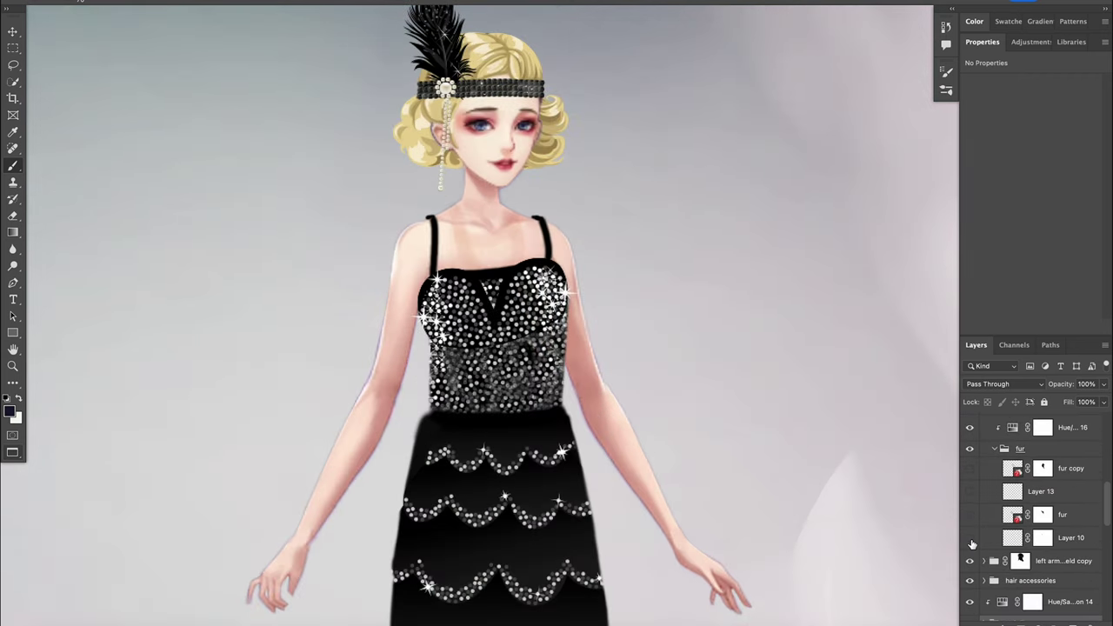
click(970, 538)
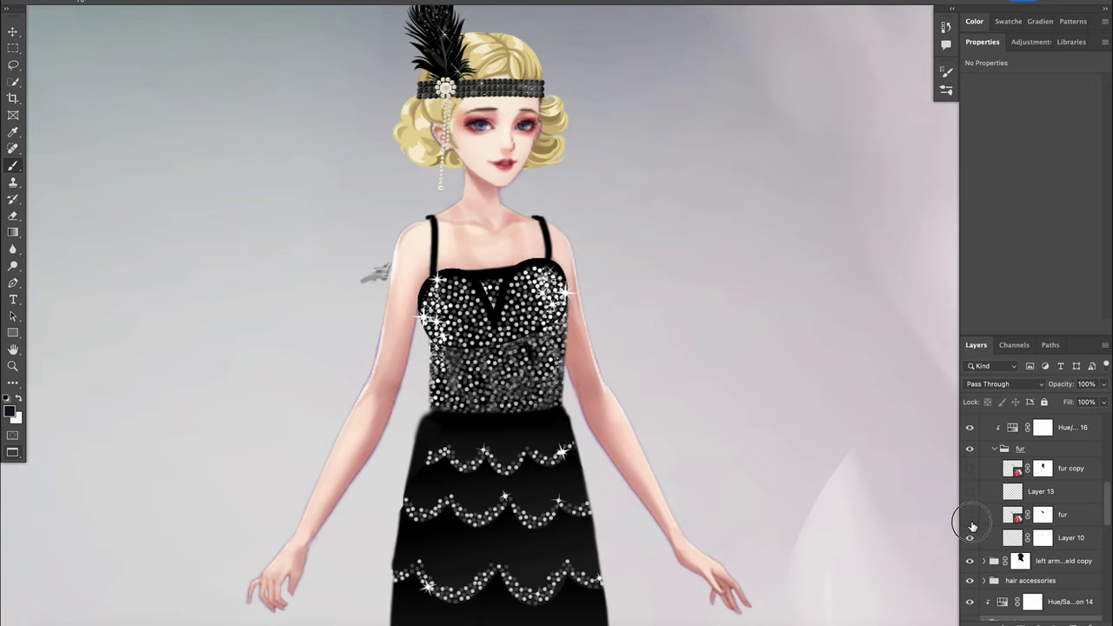
click(969, 514)
click(970, 492)
click(970, 492)
click(970, 469)
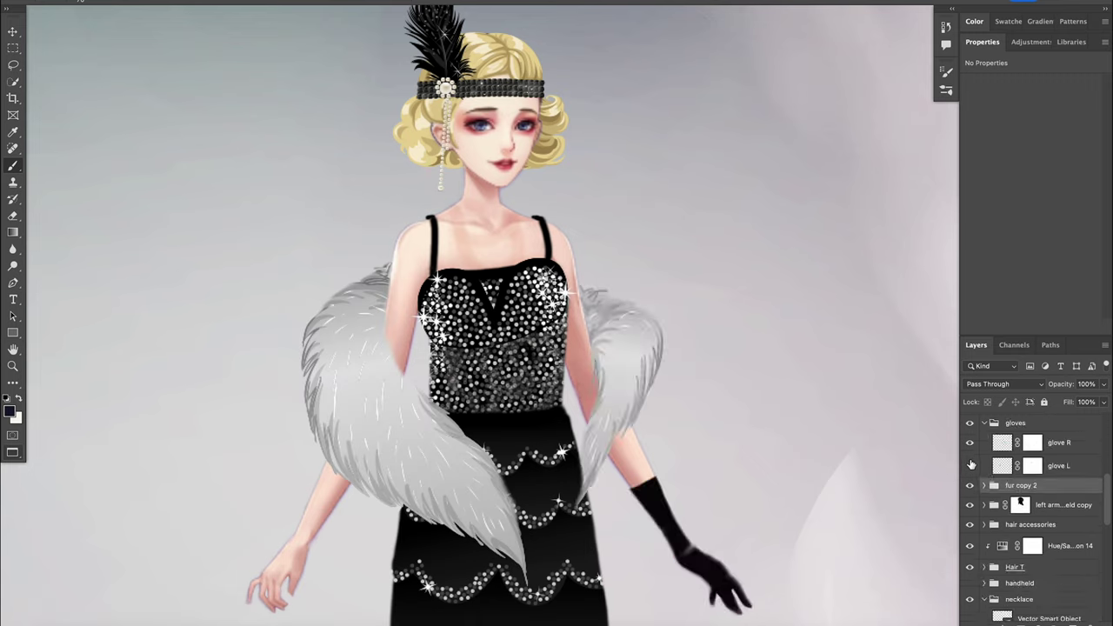
Show the black glove L layer, collapse the gloves group, and show the three pearl bracelet layers
click(970, 467)
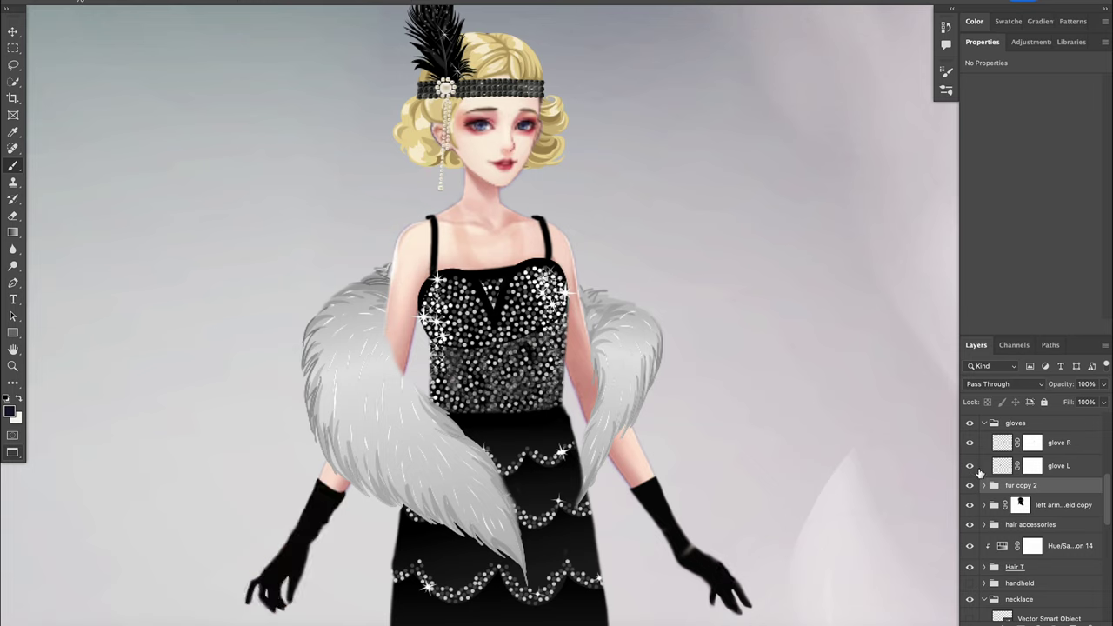
drag(1107, 497, 1107, 475)
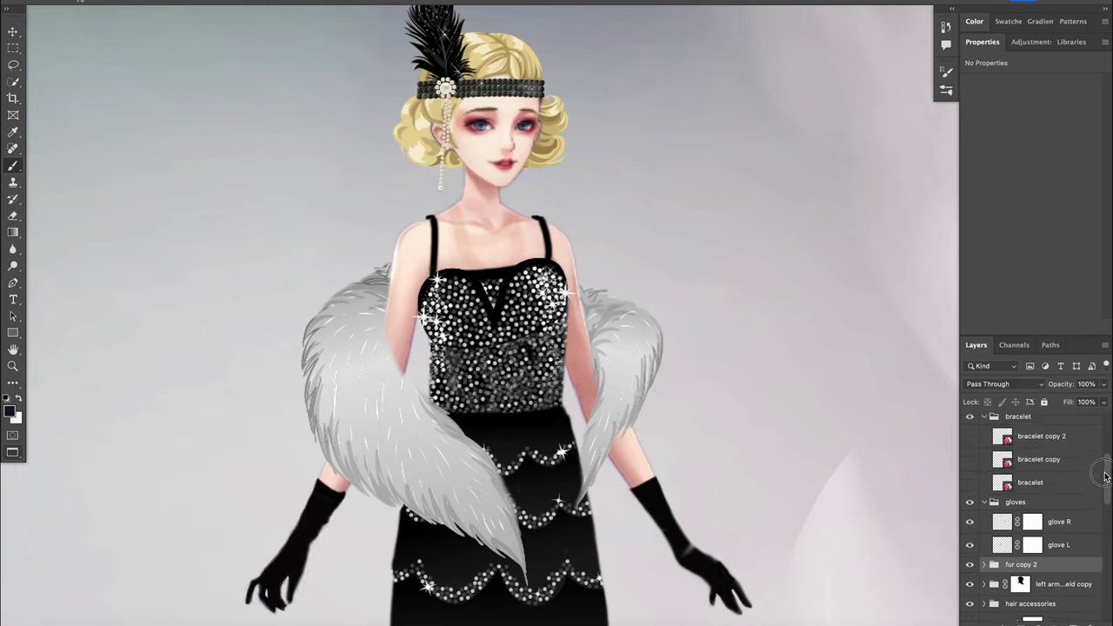
click(983, 502)
click(970, 482)
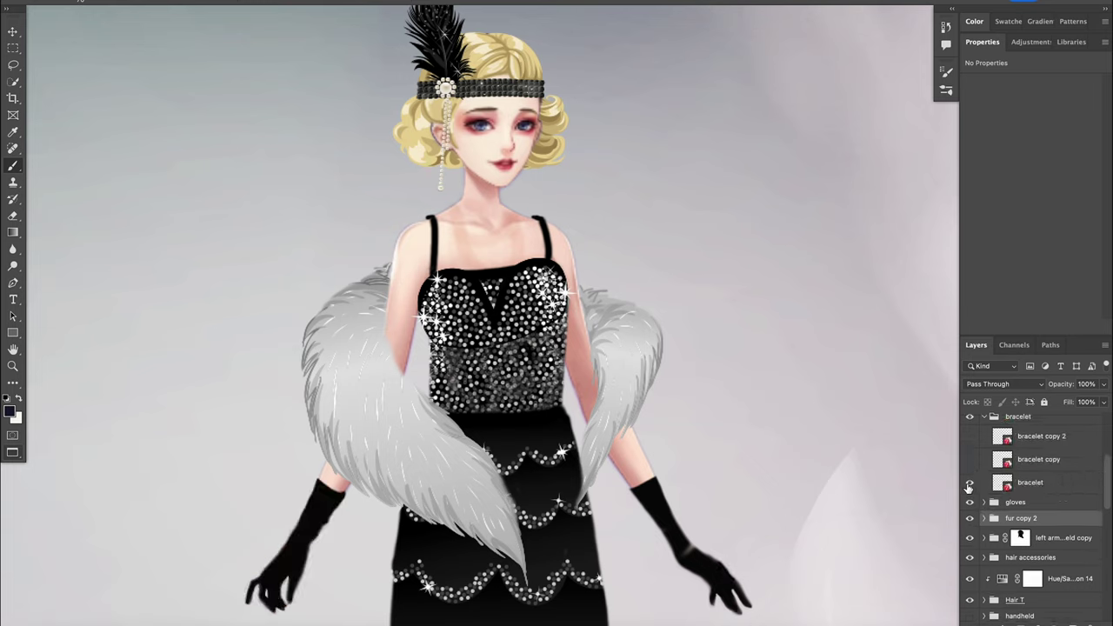
click(969, 459)
click(969, 436)
Show both earrings, groups earring L and earring L copy, and the two Vector Smart Object layers in the necklace group
drag(1109, 481, 1108, 513)
click(969, 543)
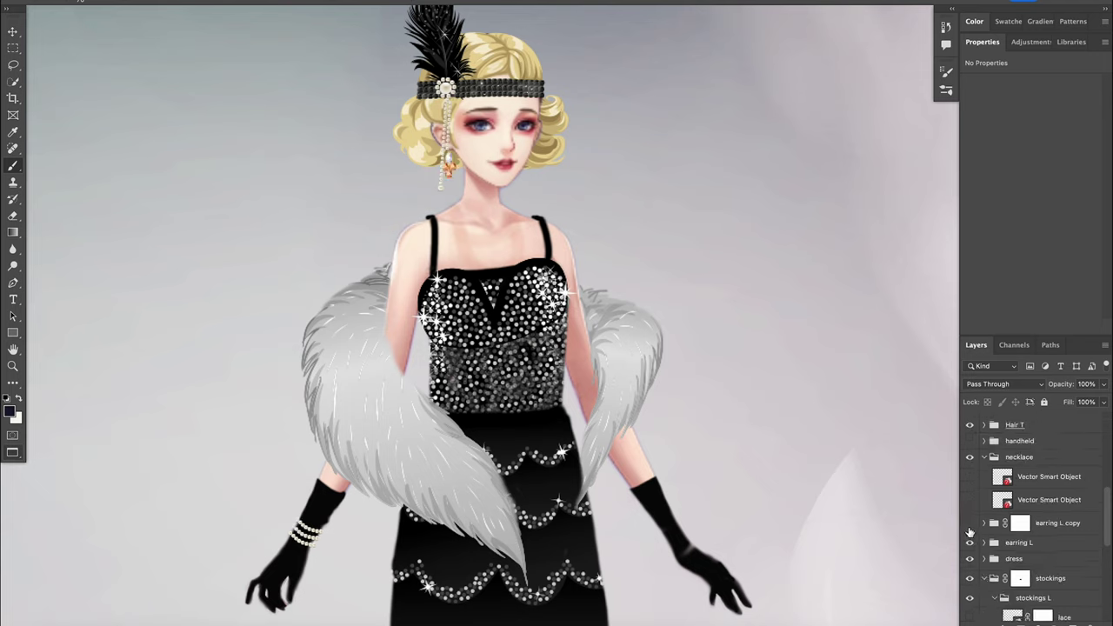
click(969, 523)
click(969, 477)
click(969, 500)
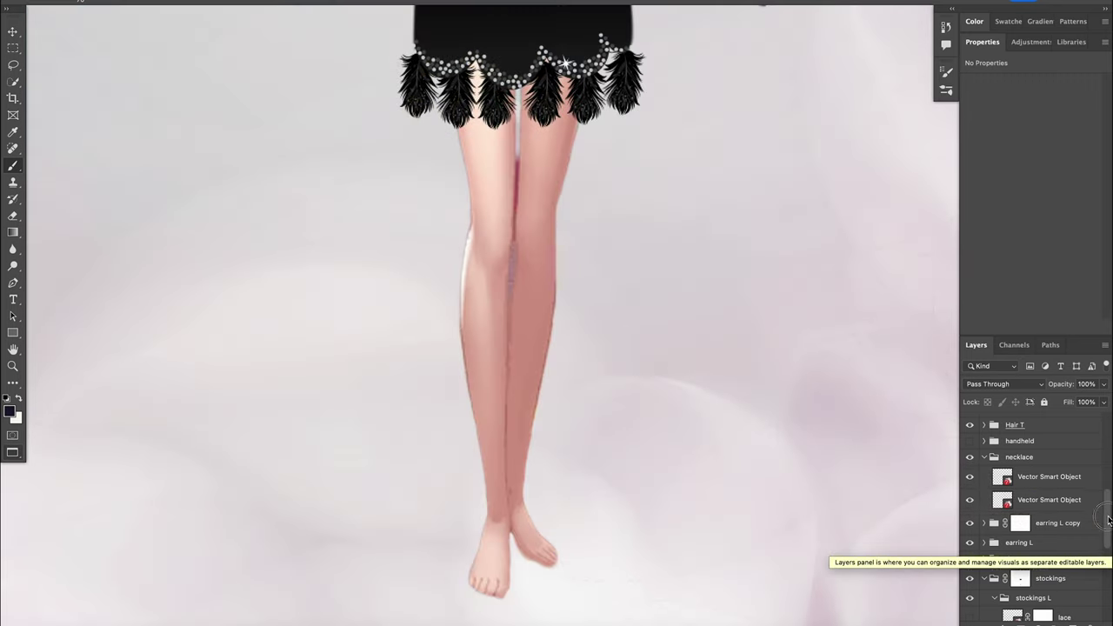
Show the lace-topped stocking on one leg, layers stockings, Layer 10 and lace copy in the stockings R group
scroll(1108, 549, down, 5)
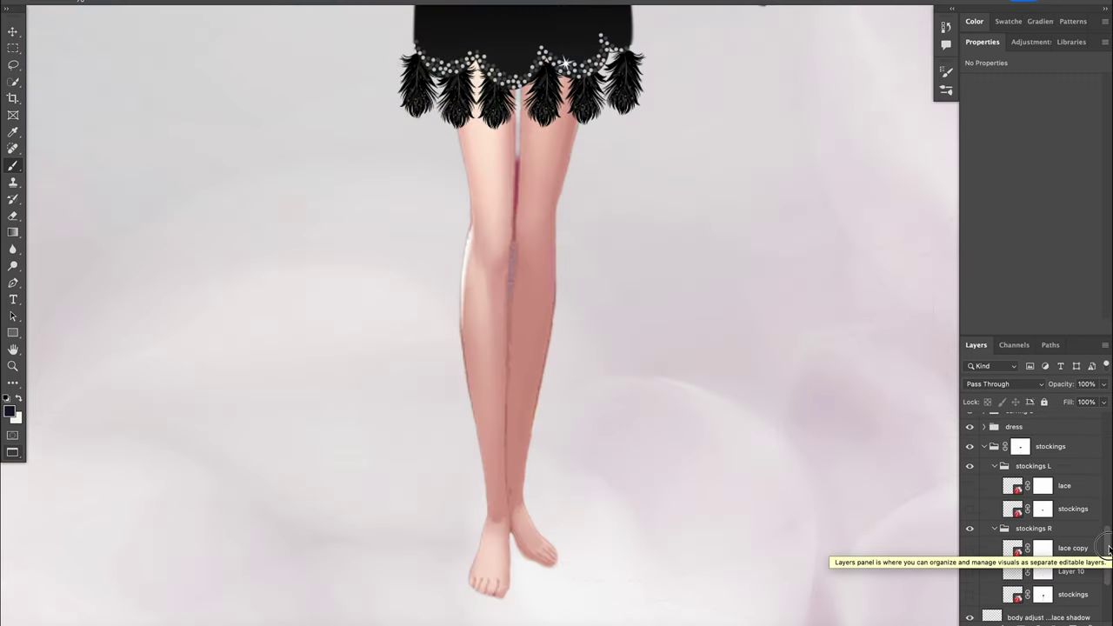
scroll(1108, 549, down, 3)
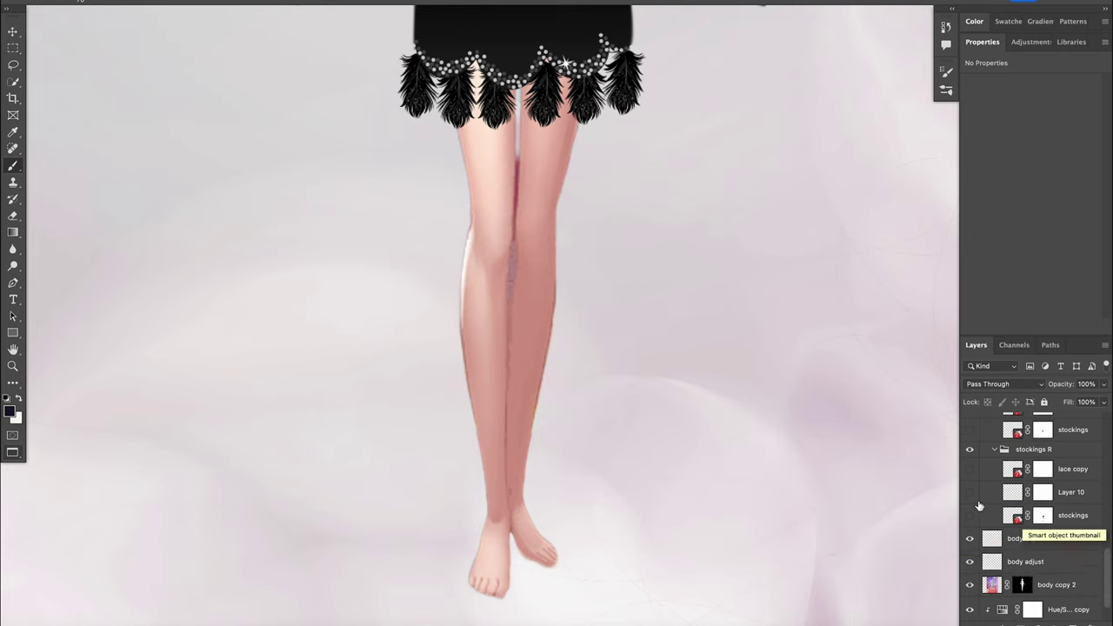
click(970, 513)
click(969, 492)
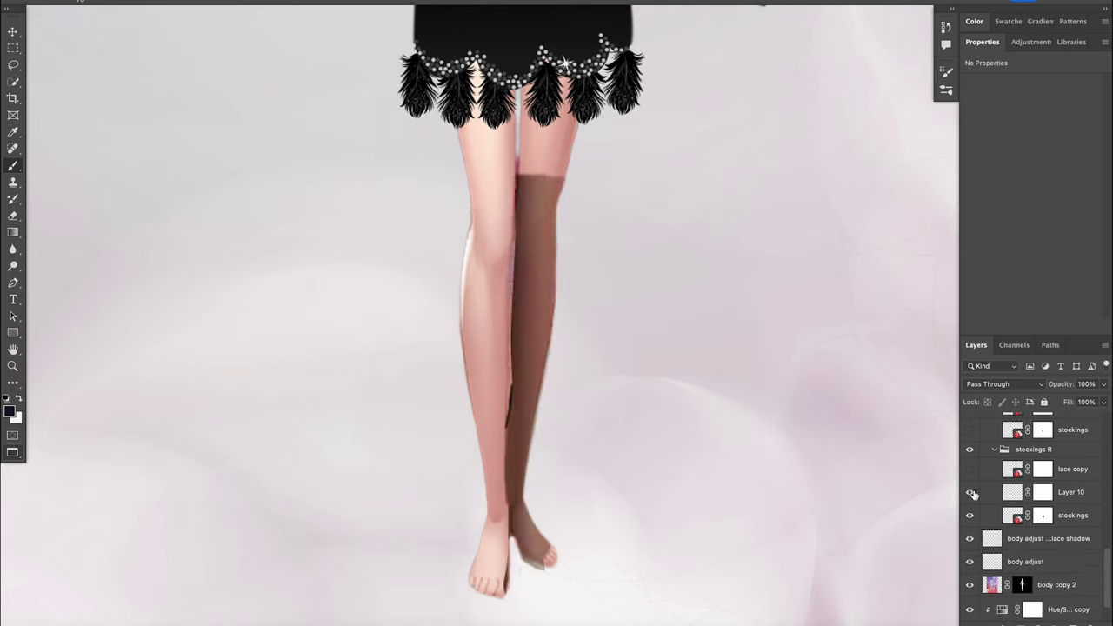
click(969, 469)
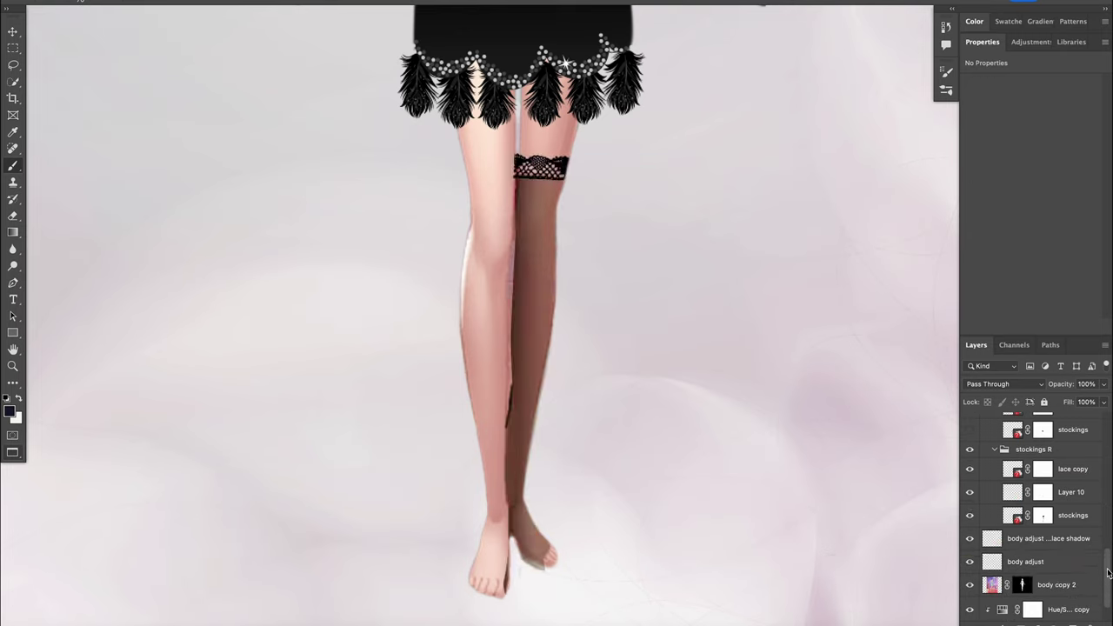
Show the matching stocking on the other leg, layers stockings and lace in the stockings L group
scroll(1109, 578, down, 2)
scroll(1108, 577, up, 3)
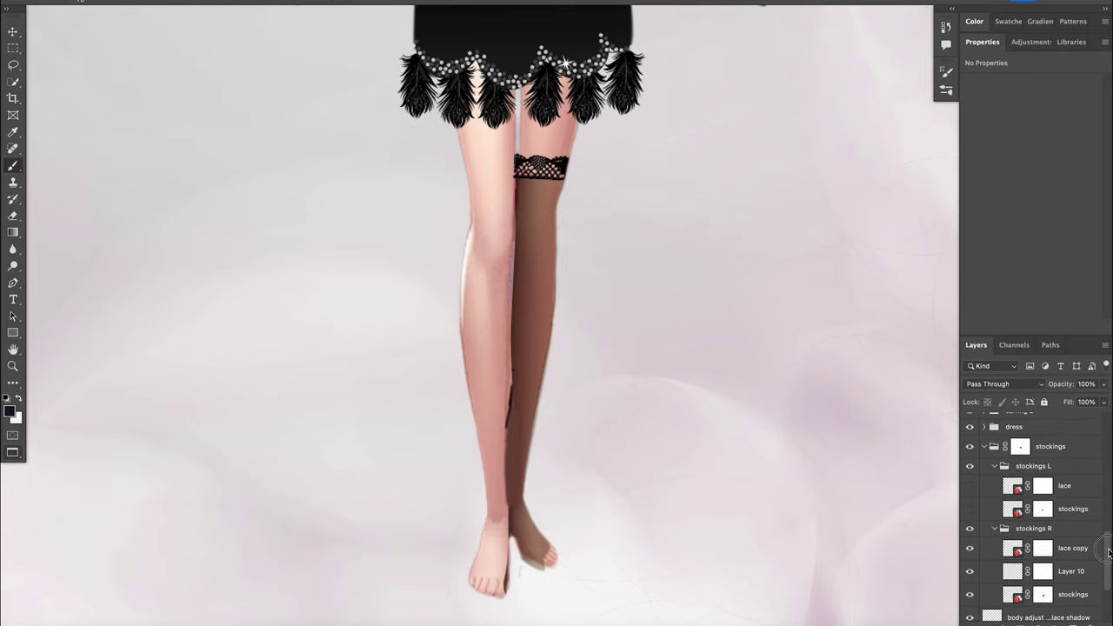
click(970, 508)
click(970, 486)
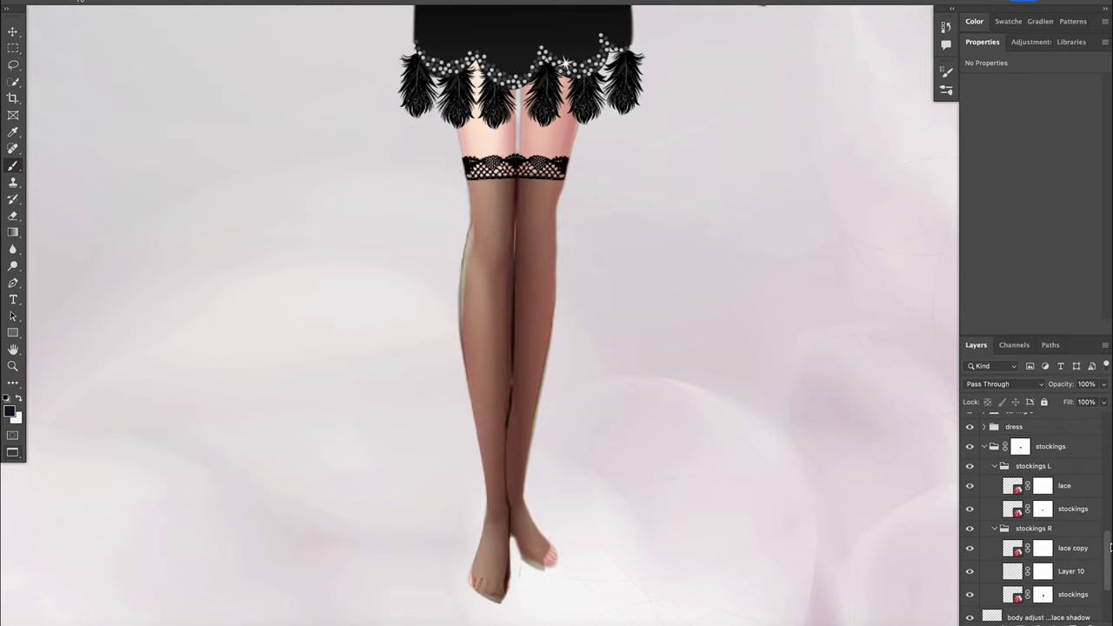
Show the black pearl-strap shoes, layers shoes, shoes R and Layer 15, and the feather fan in the handheld group
drag(1109, 548, 1101, 448)
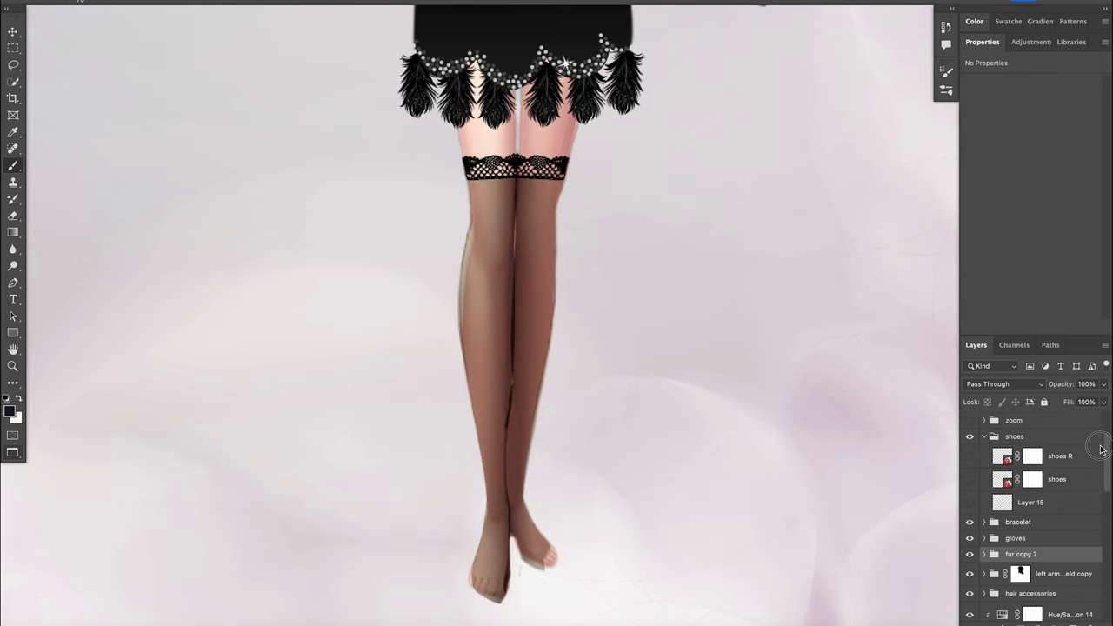
click(972, 480)
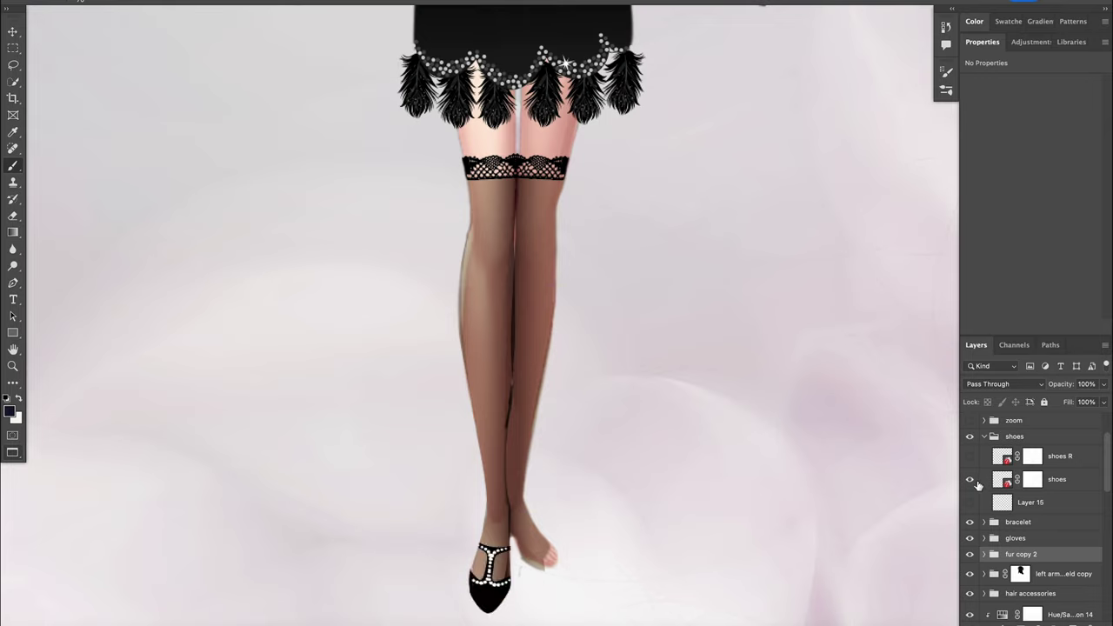
click(969, 455)
click(971, 503)
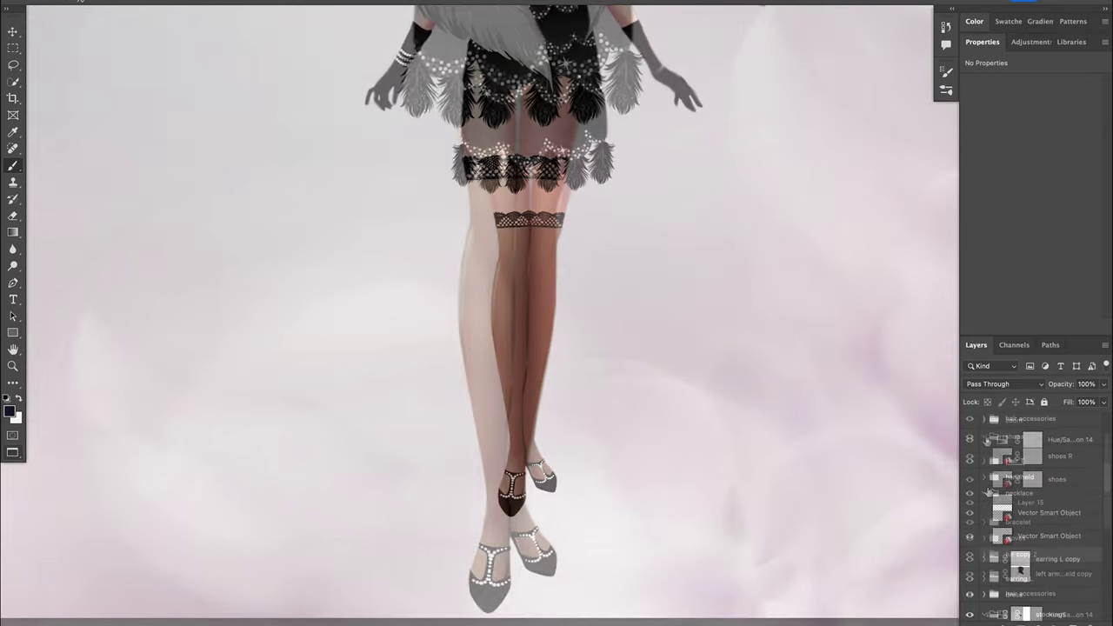
click(970, 476)
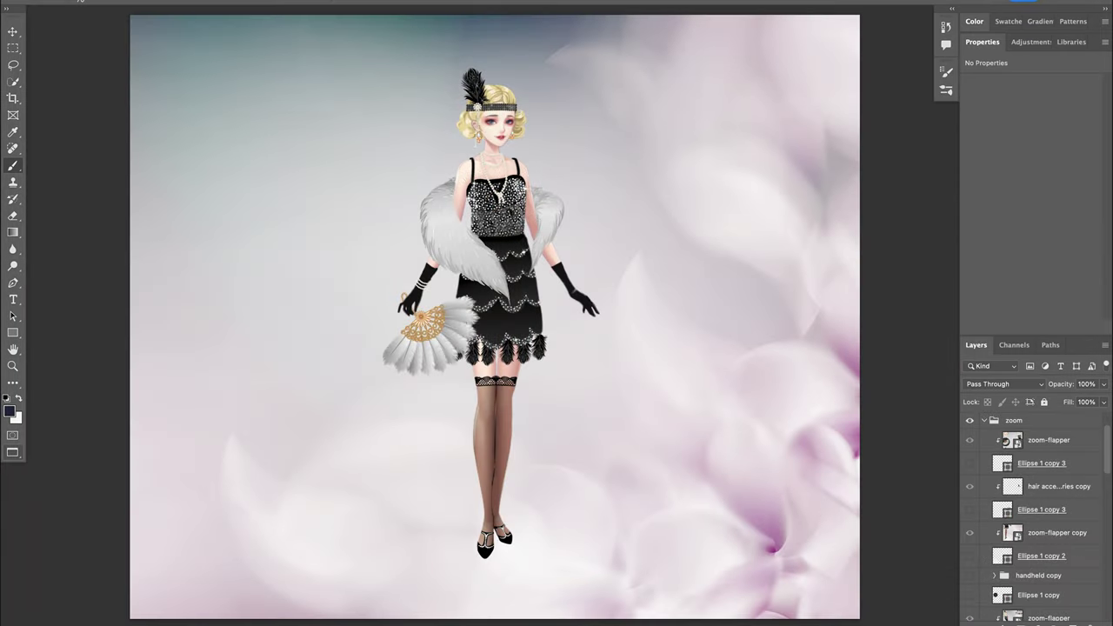
Show the circular close-ups of the head, fan and shoes, including Ellipse 1, handheld copy and Ellipse 1 copy 2 in the zoom group
scroll(1035, 522, down, 3)
click(969, 531)
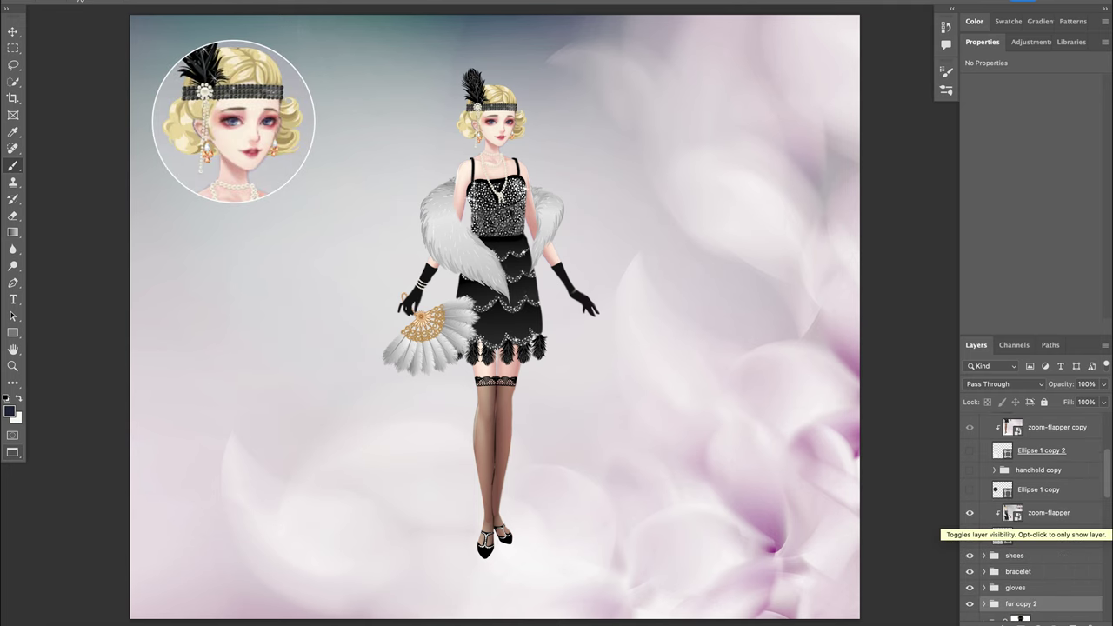
drag(969, 532, 969, 470)
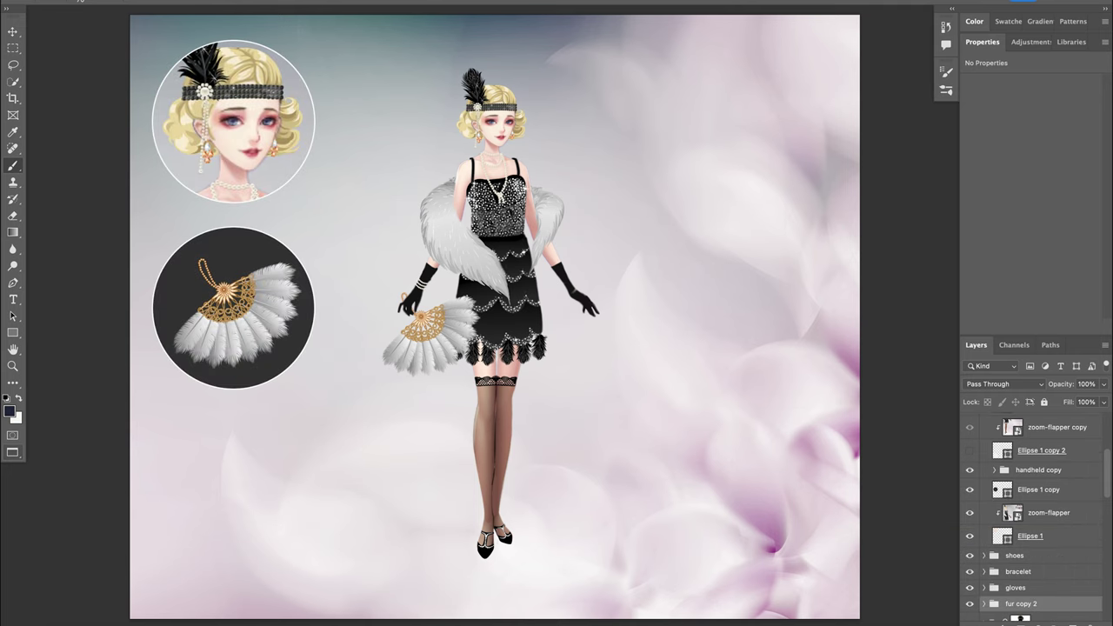
click(969, 449)
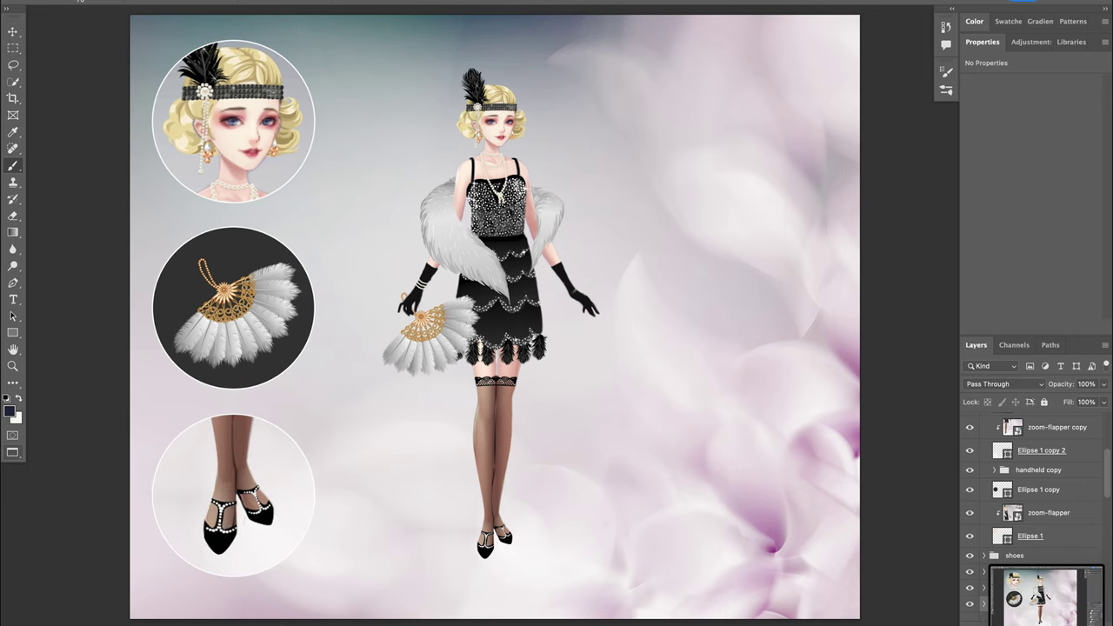
Show the circular close-ups of the feather hem and headband, plus the 1920s Flapper title and the design credit text
drag(969, 449, 969, 433)
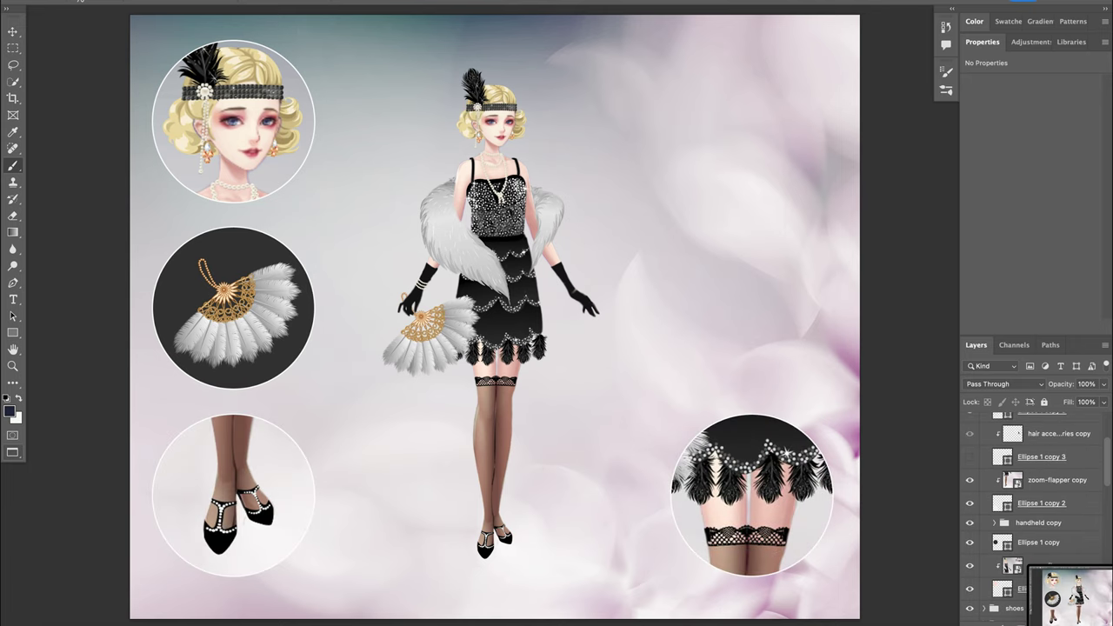
click(969, 456)
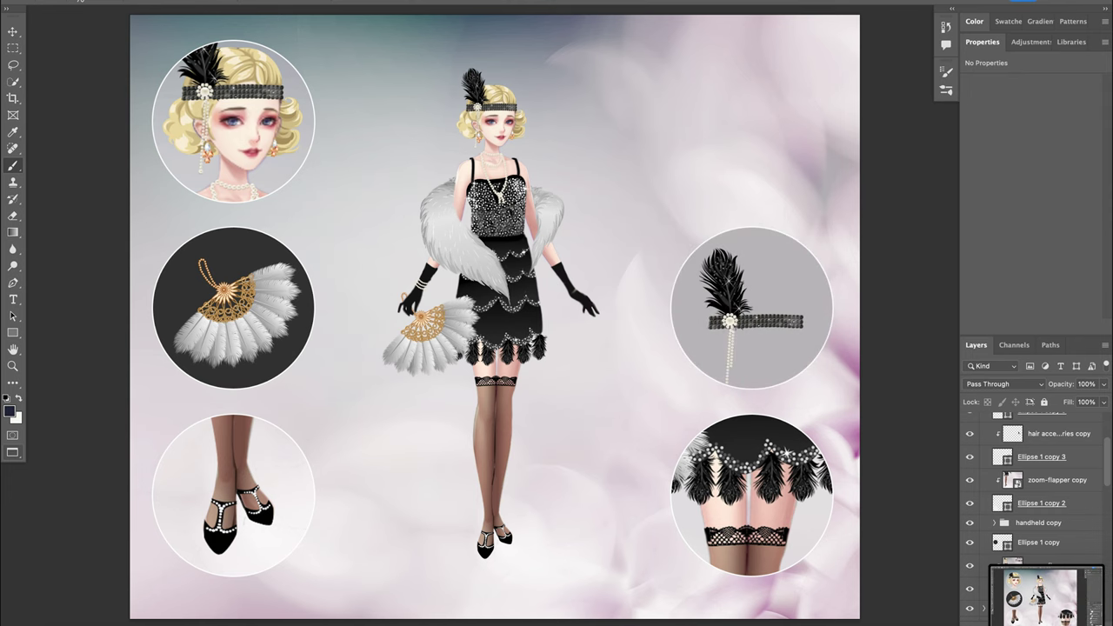
drag(969, 432, 970, 425)
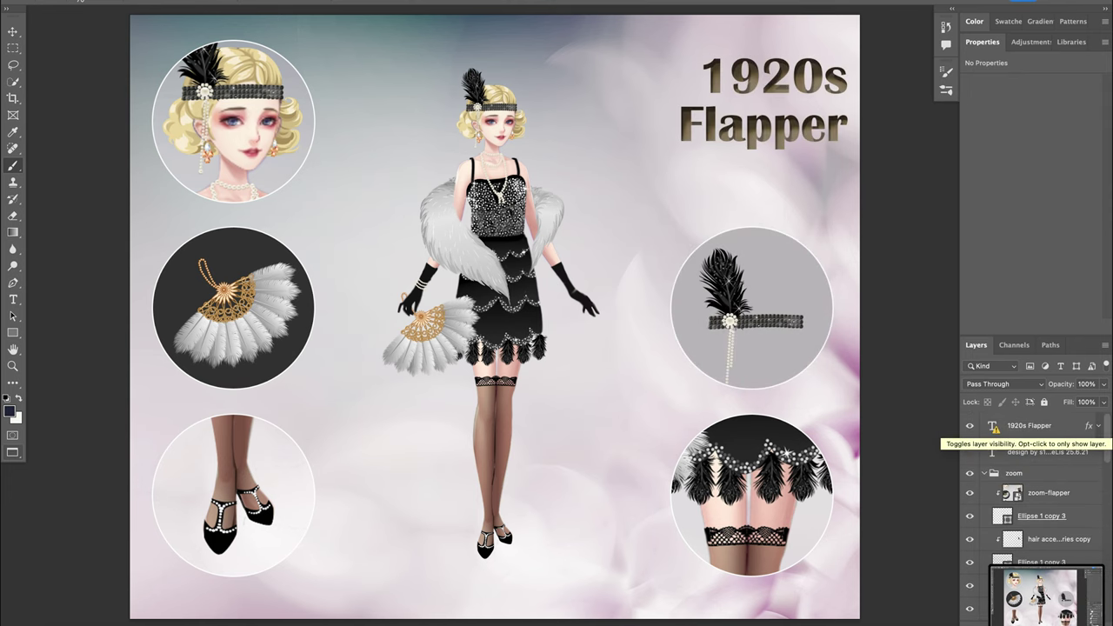
click(970, 451)
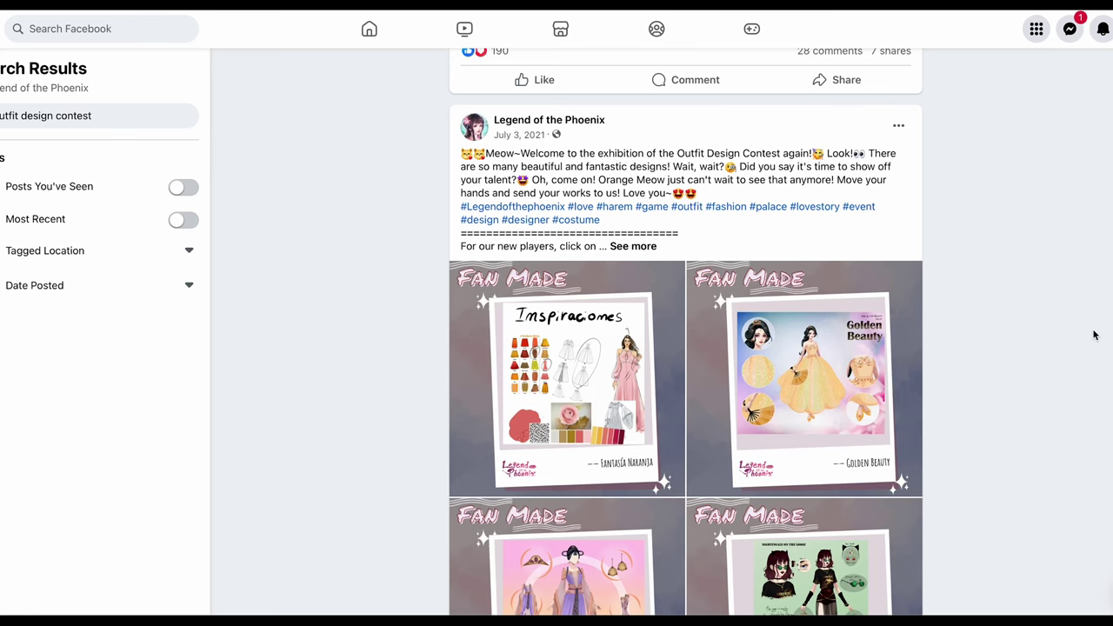
Open the Golden Beauty design in the July 3, 2021 Legend of the Phoenix contest exhibition post on Facebook
scroll(1094, 334, down, 2)
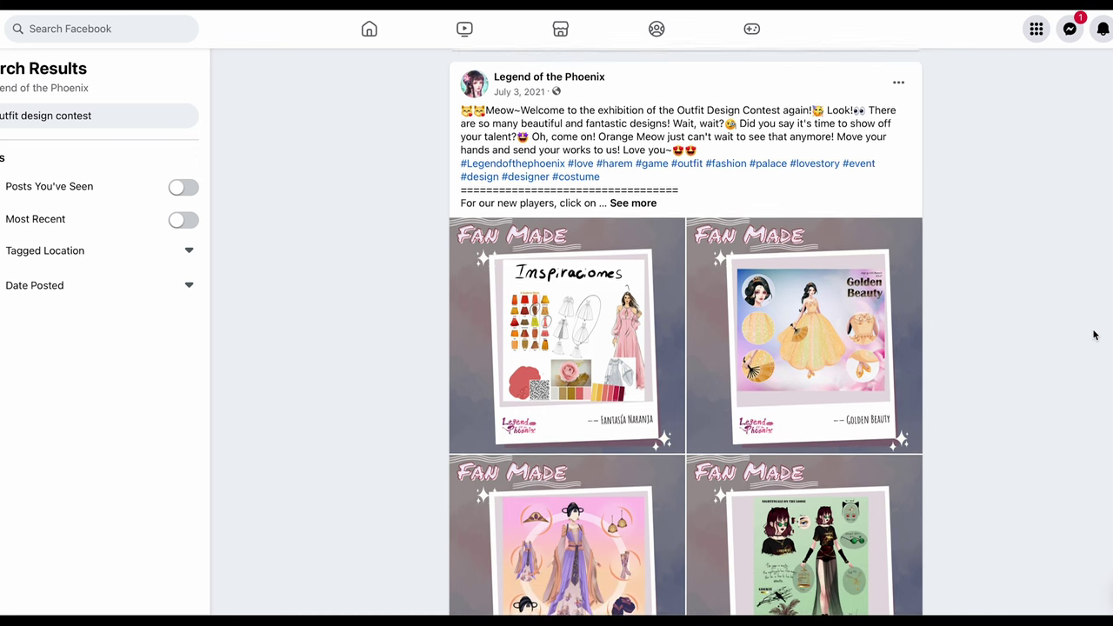
click(884, 316)
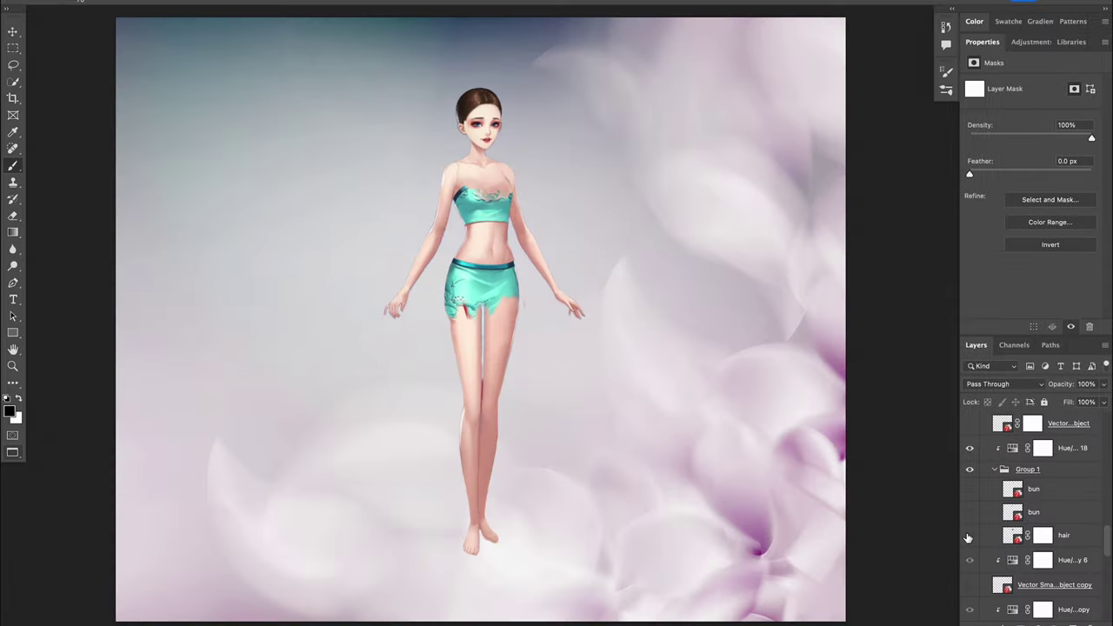
Show the magenta hairstyle: the hair layers, both buns, Vector Smart Object copy, and the blue-tipped pigtails in the hair bottom group
click(972, 534)
click(967, 585)
click(970, 490)
click(970, 512)
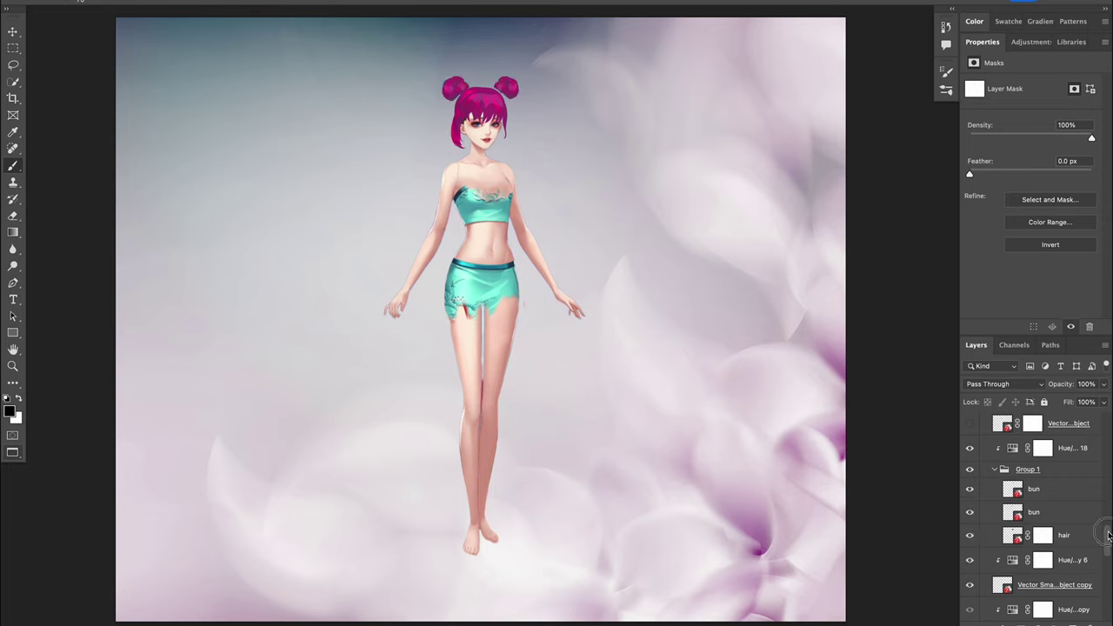
scroll(1108, 534, down, 4)
click(970, 526)
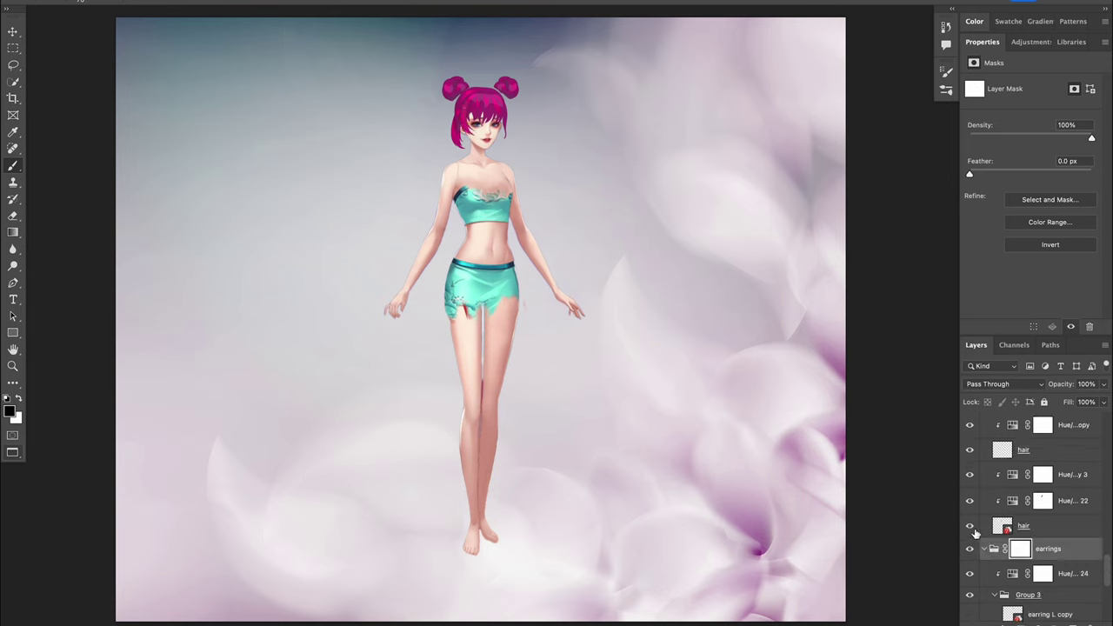
scroll(971, 535, down, 3)
click(969, 593)
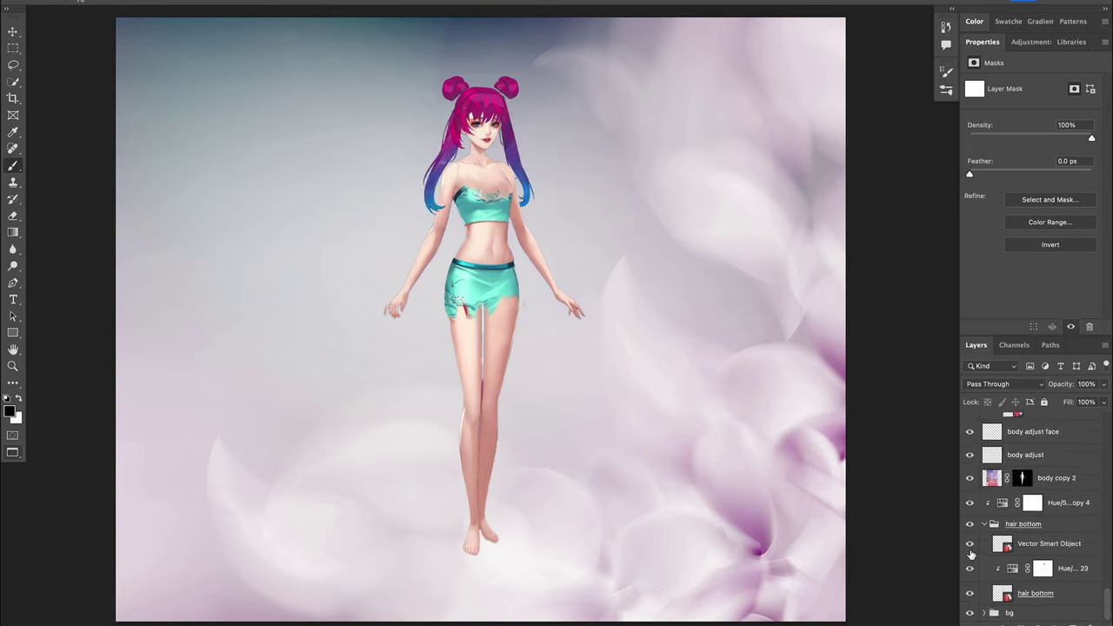
Show both black studded bands around the buns in the hair accessories group
scroll(971, 547, up, 5)
click(969, 474)
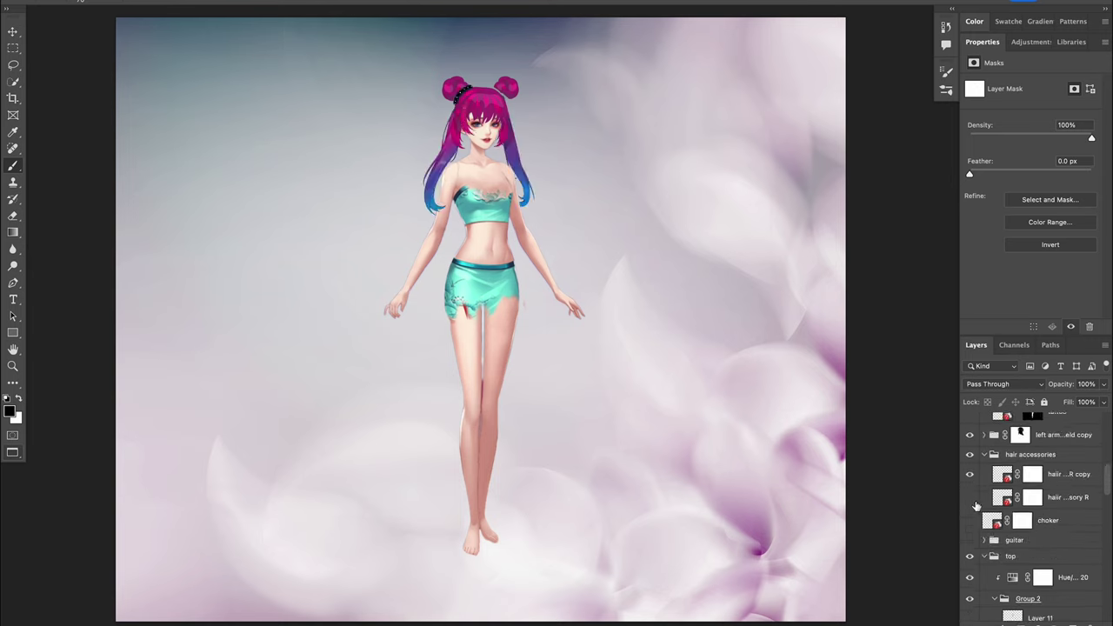
click(969, 497)
Show the purple laced corset with Layer 11, the tiered ruffle skirt, and the studded belt
scroll(982, 458, down, 3)
click(969, 490)
click(969, 467)
scroll(971, 539, down, 1)
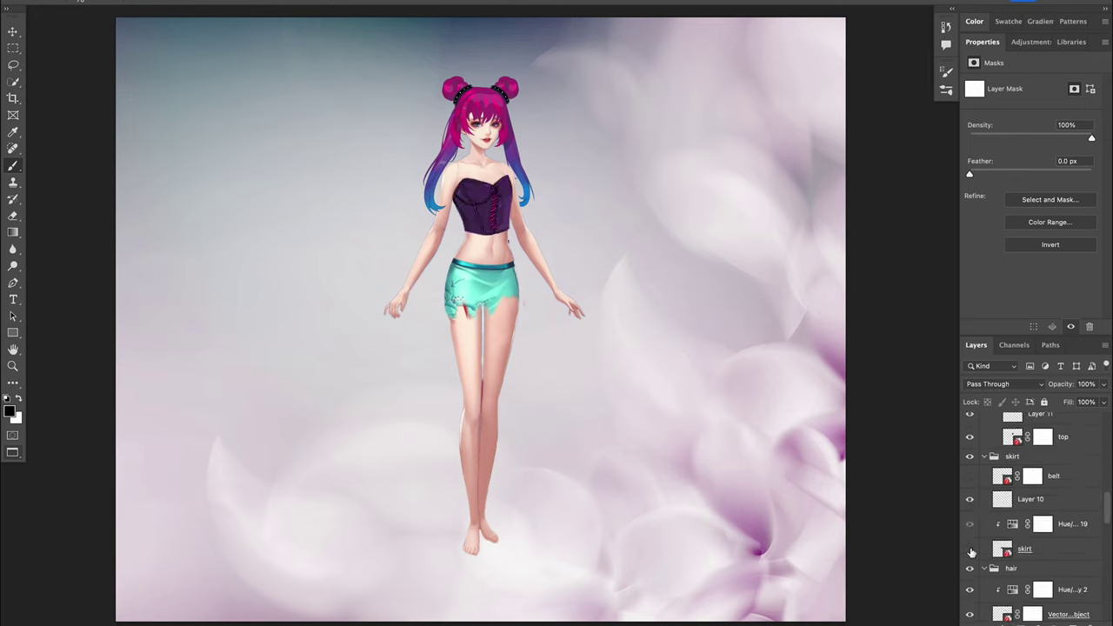
click(970, 548)
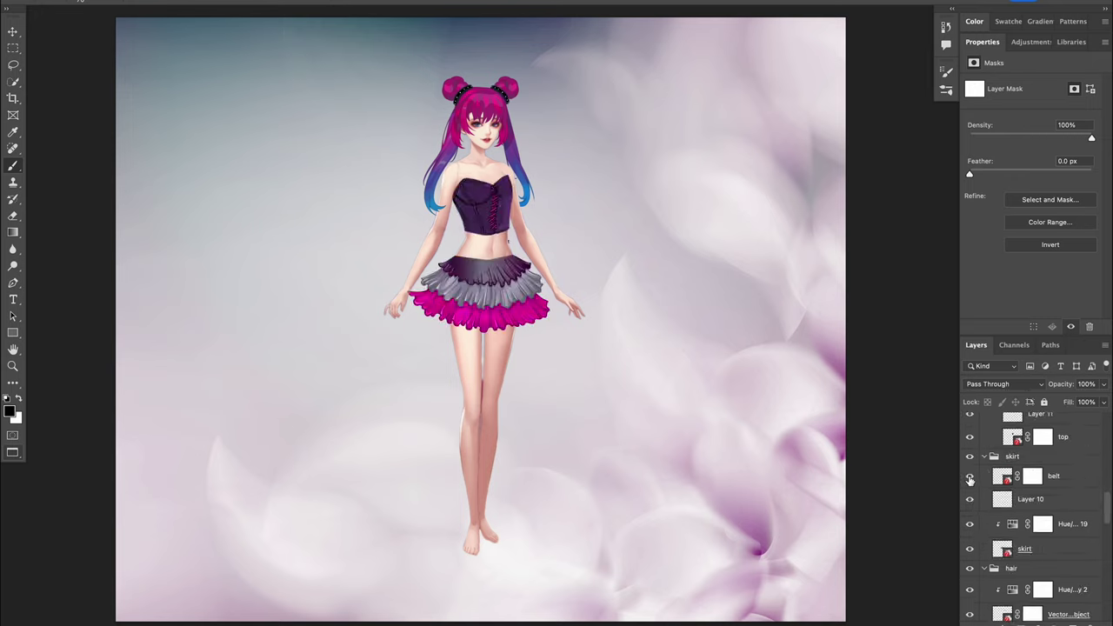
click(970, 476)
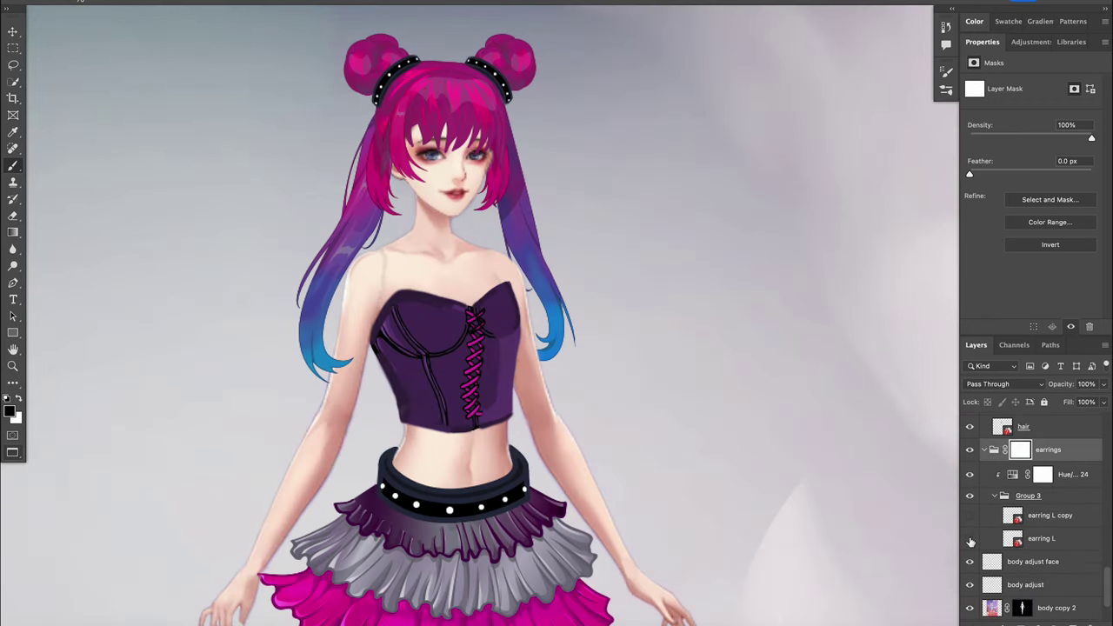
Show the skull earrings, layers earring L and earring L copy, and the black studded choker
click(970, 539)
click(969, 516)
click(983, 450)
click(970, 473)
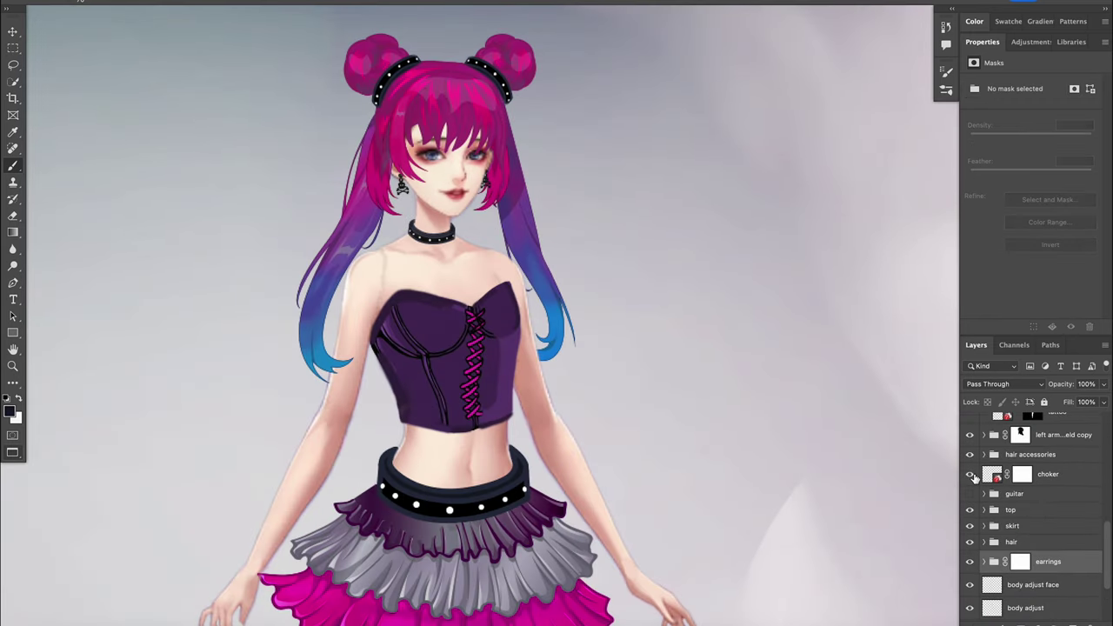
Show the arm and waist tattoos, layers tattoo, tattoo copy and orange meow, in the tattoo group
scroll(973, 484, up, 2)
click(971, 491)
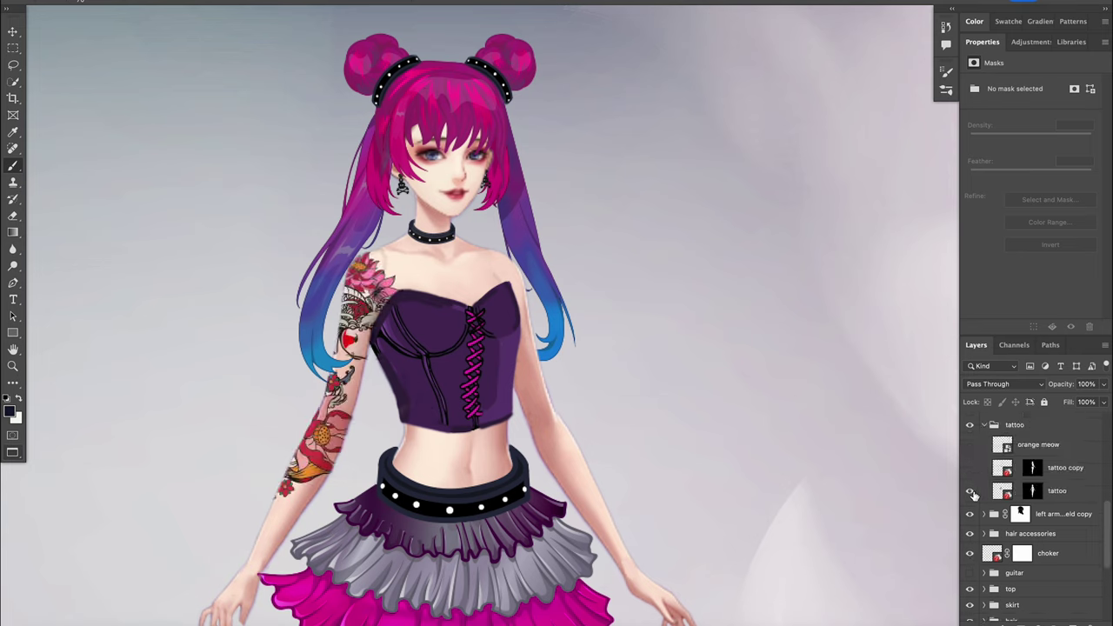
click(970, 468)
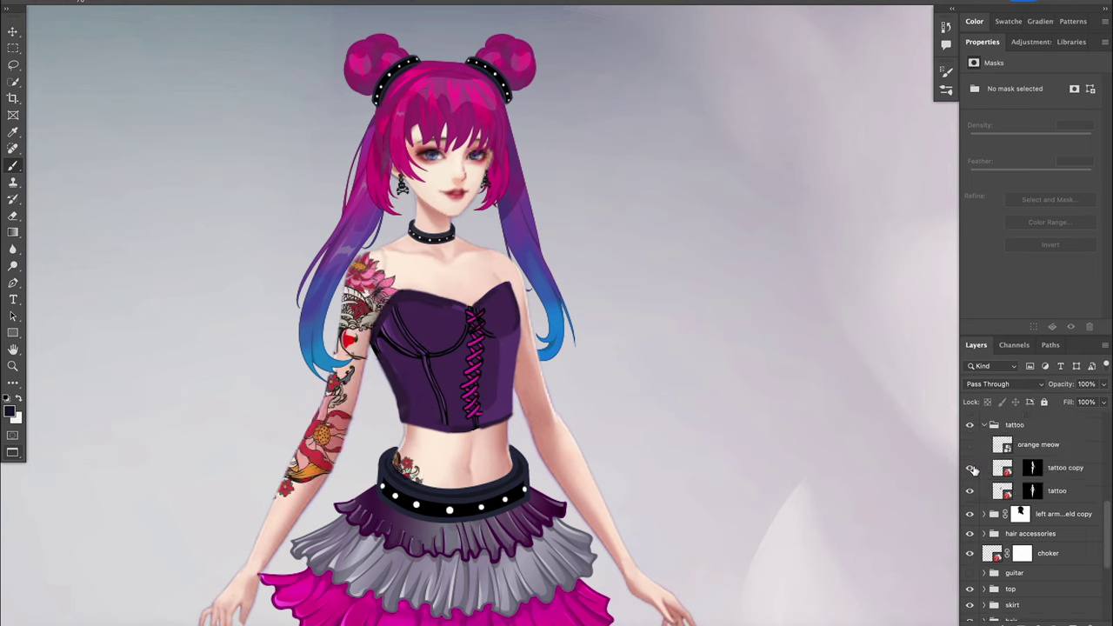
click(970, 444)
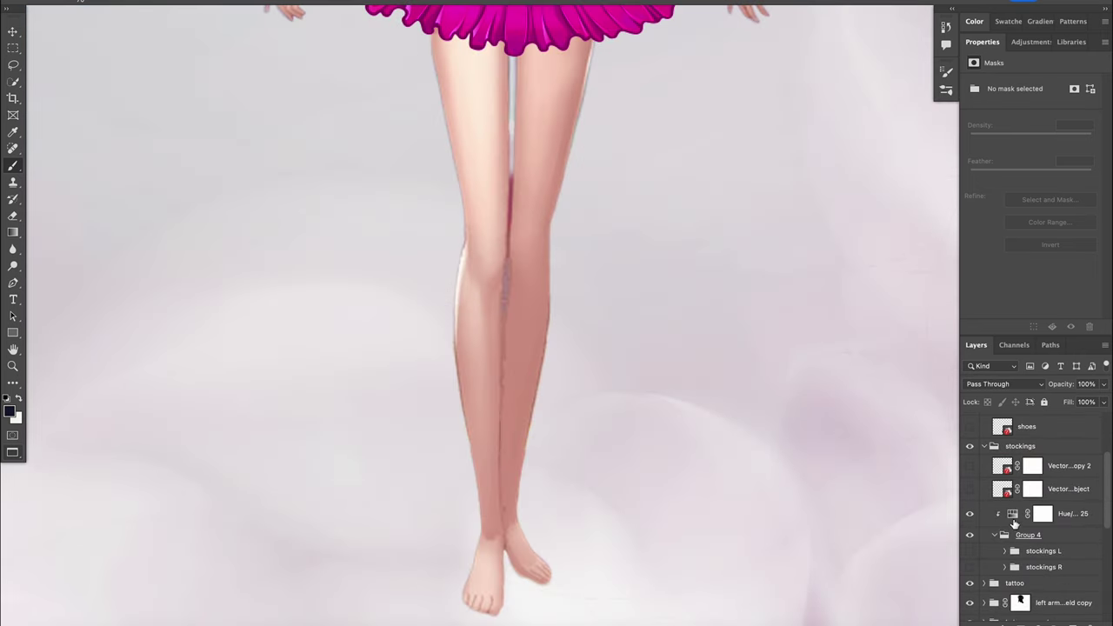
Show the purple lace-topped stockings, groups stockings R and stockings L, and both garter straps
click(970, 567)
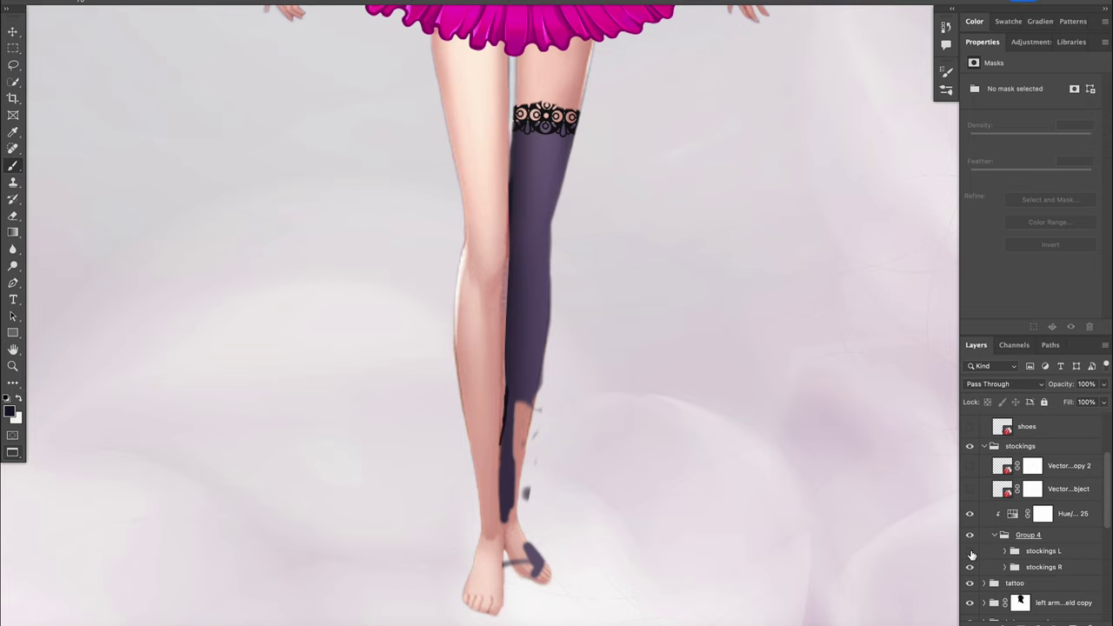
click(970, 551)
click(970, 488)
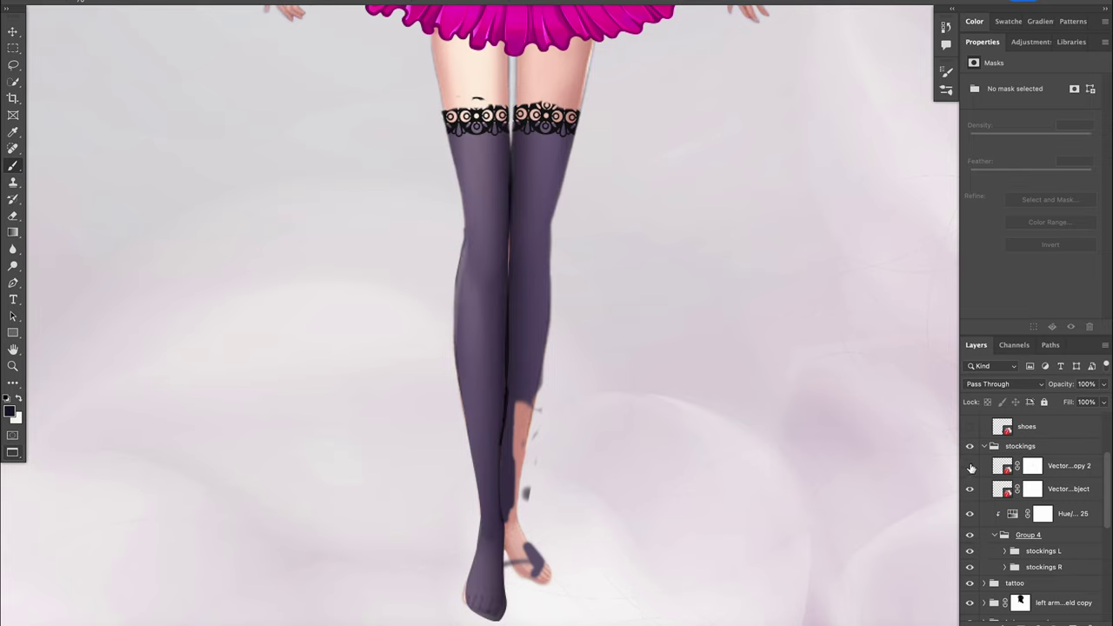
click(970, 466)
Show both black lace-up platform boots in the shoes group and the black and pink guitar
scroll(1097, 500, up, 2)
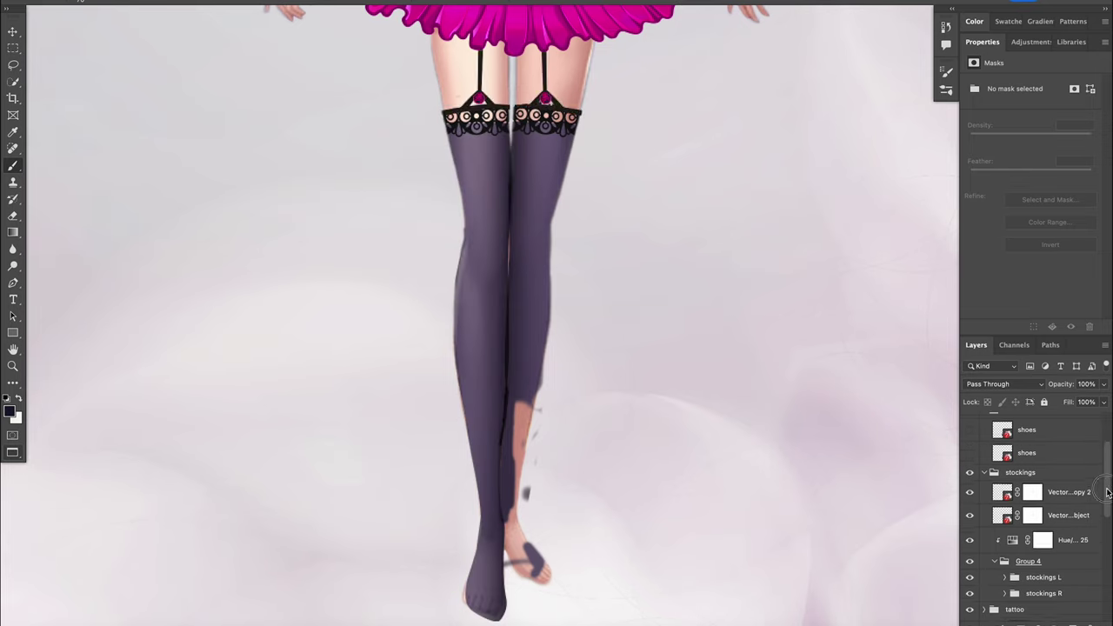
click(970, 456)
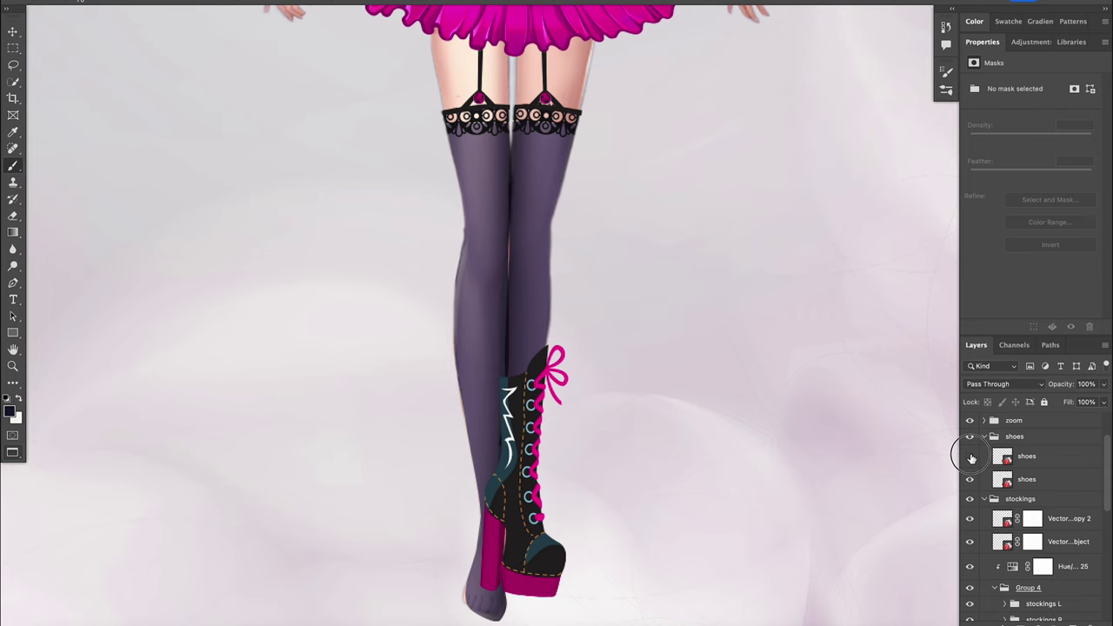
click(970, 479)
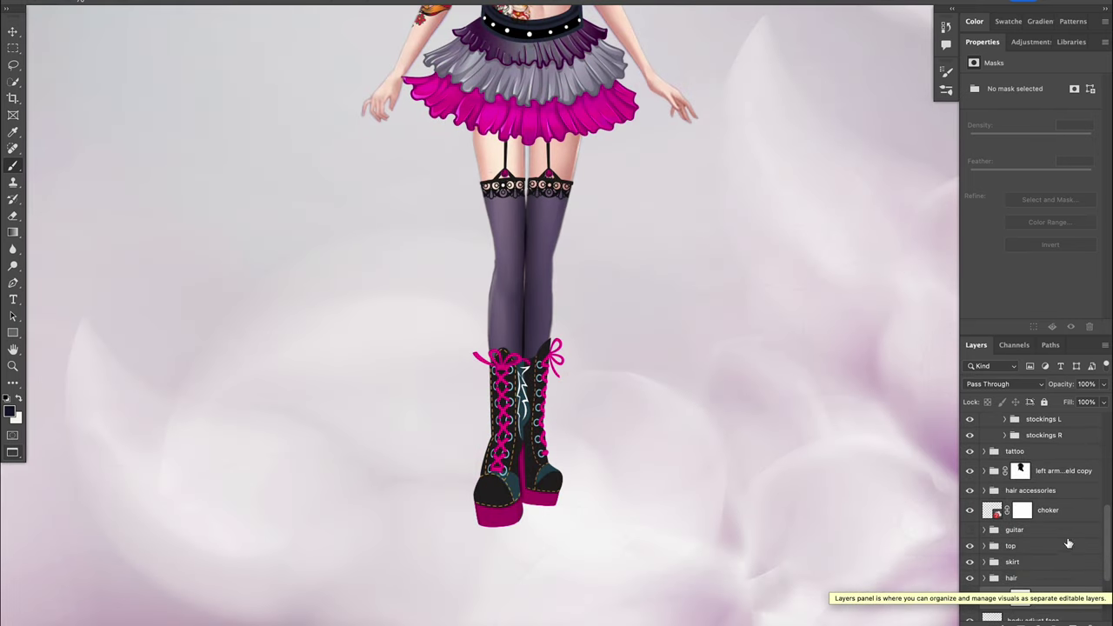
click(970, 531)
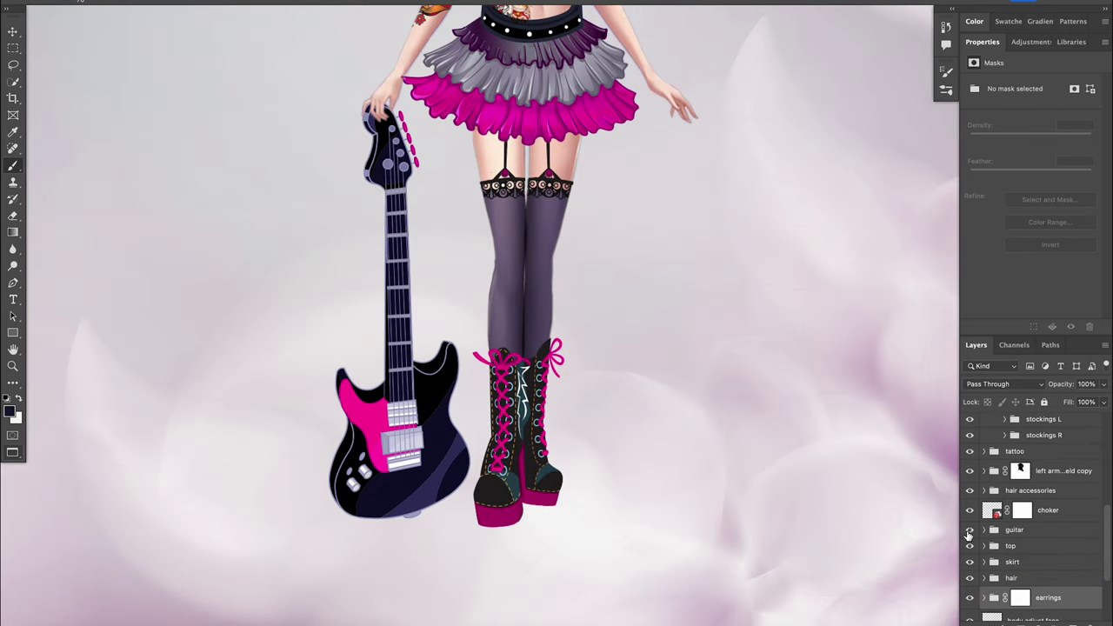